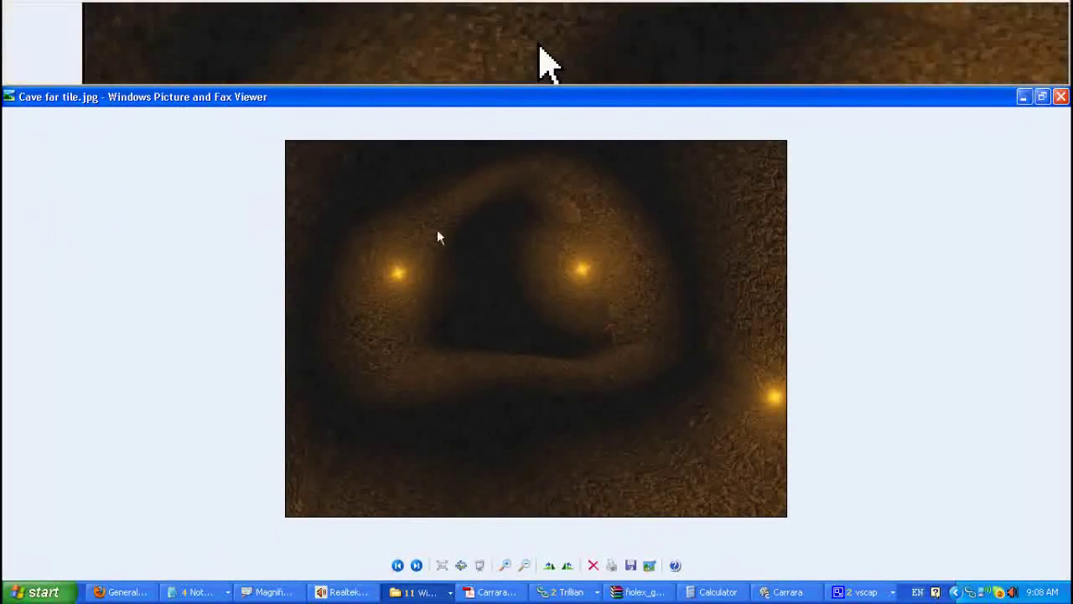
- Switch to Carrara and create a new empty scene at the Medium (30 ft) size
{"action": "key", "text": "alt+Tab"}
{"action": "key", "text": "Tab"}
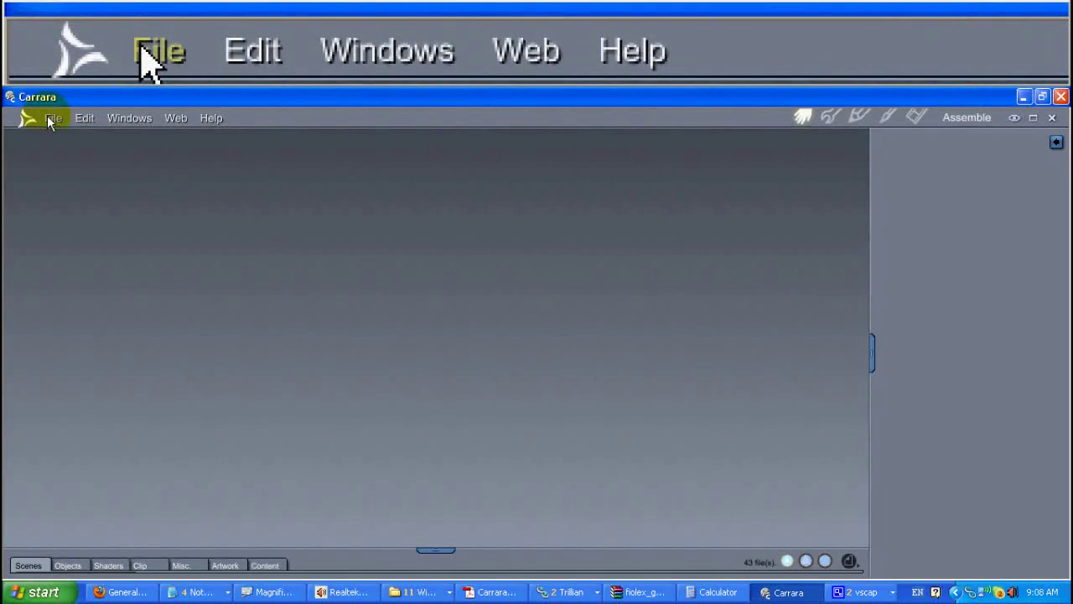
{"action": "left_click", "coordinate": [50, 118]}
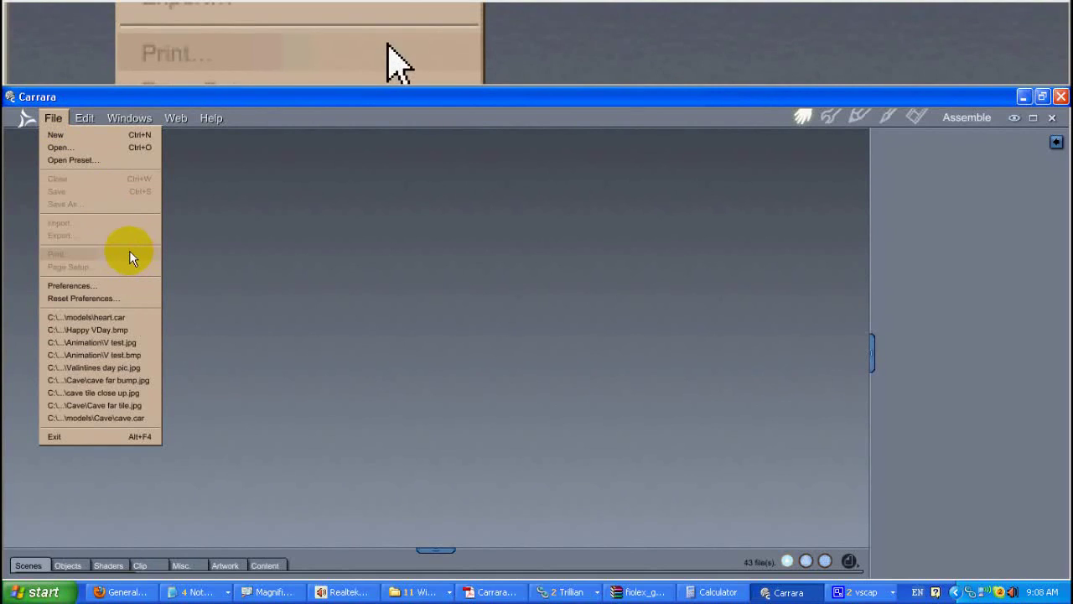
{"action": "left_click", "coordinate": [93, 135]}
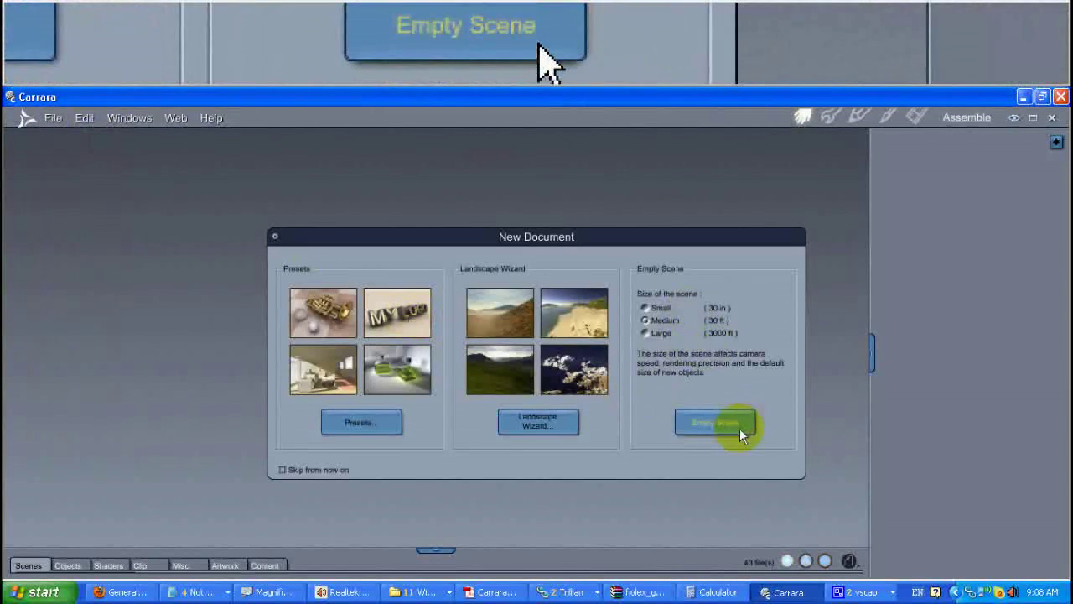
{"action": "left_click", "coordinate": [740, 430]}
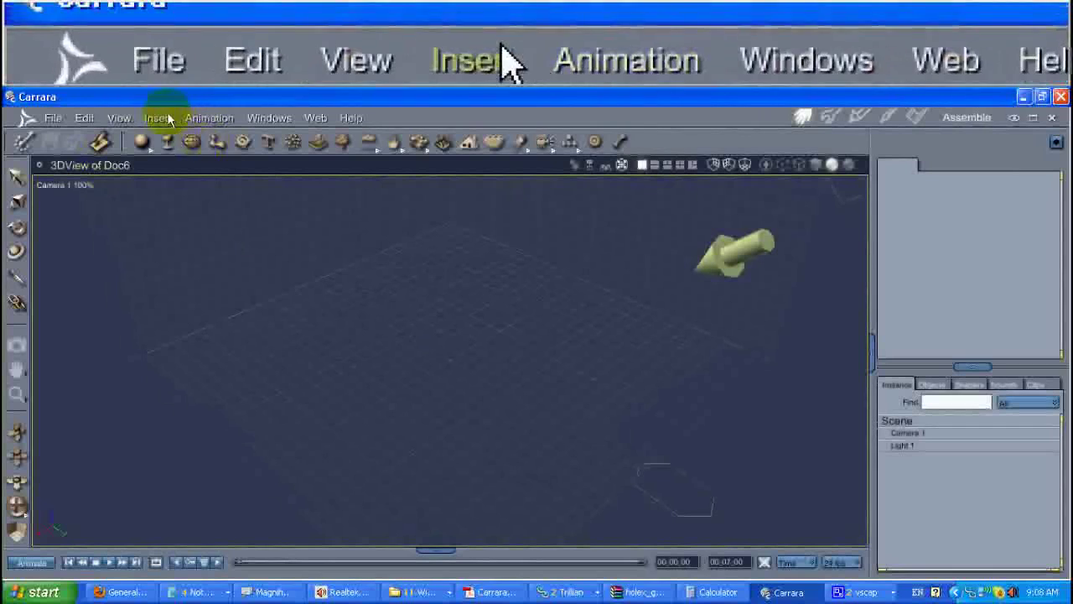
- Insert a vertex object and set its modeling view to Front
{"action": "left_click", "coordinate": [158, 118]}
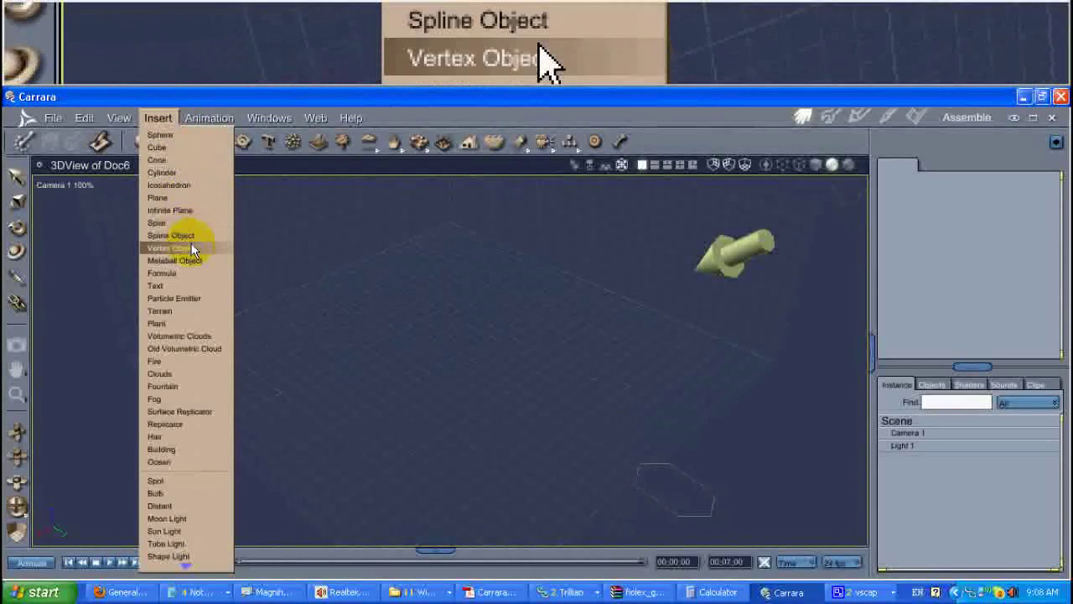
{"action": "left_click", "coordinate": [191, 248]}
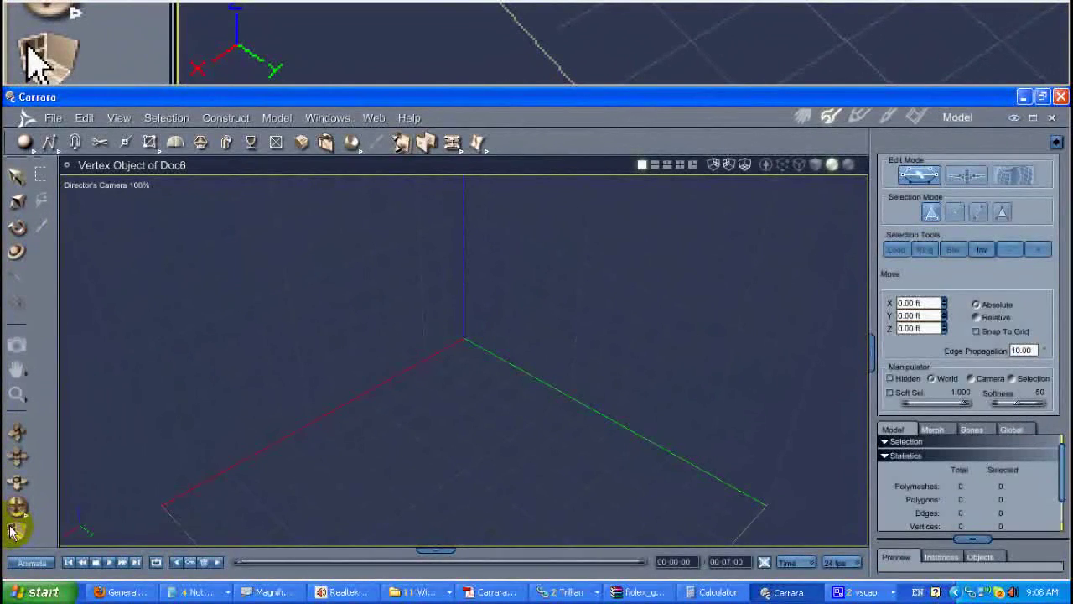
{"action": "left_click", "coordinate": [92, 185]}
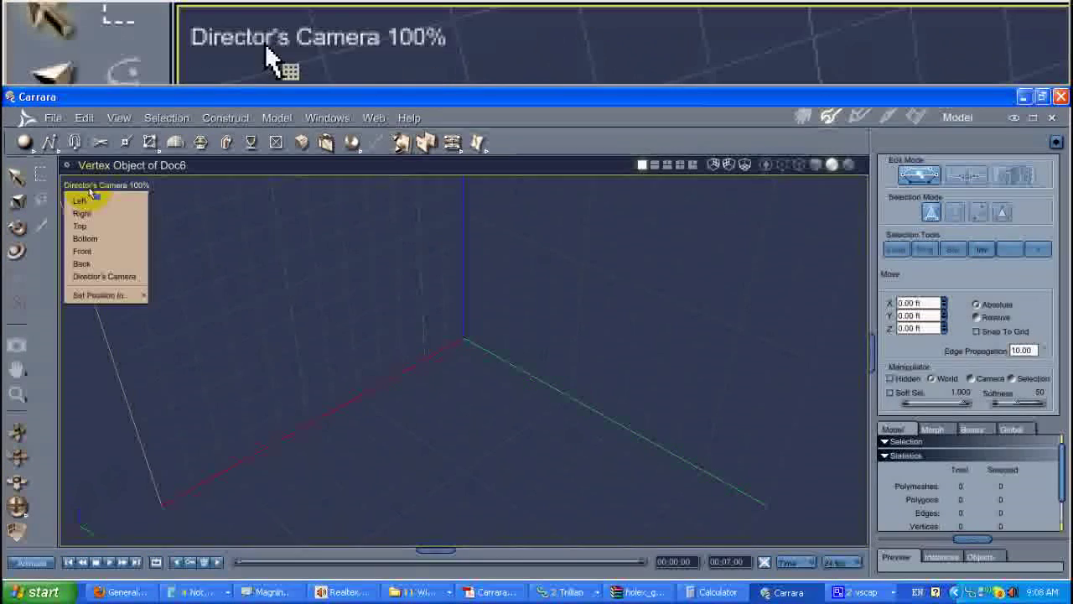
{"action": "left_click", "coordinate": [129, 252]}
{"action": "scroll", "coordinate": [382, 303], "scroll_direction": "down", "scroll_amount": 9}
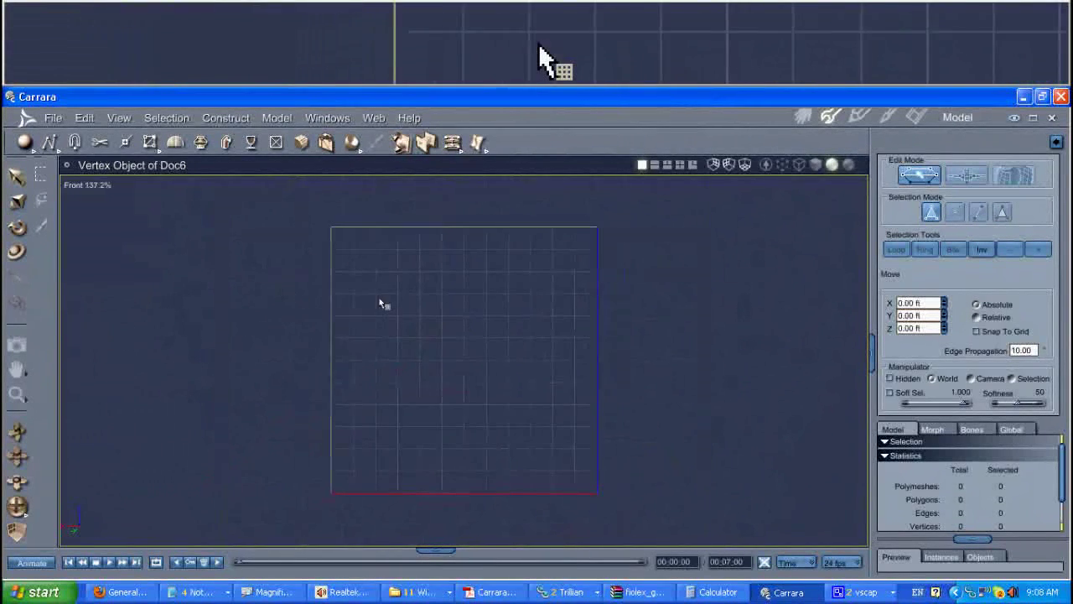
- Draw a closed ten-point polyline in an arched cave outline with a flat base, filling most of the front grid
{"action": "left_click", "coordinate": [52, 142]}
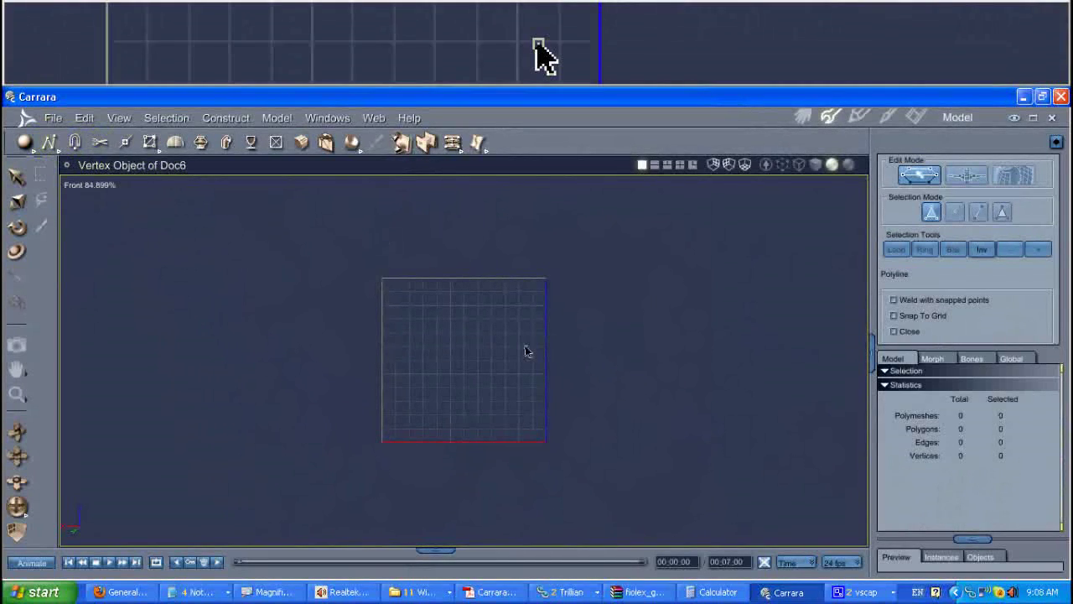
{"action": "scroll", "coordinate": [528, 354], "scroll_direction": "up", "scroll_amount": 5}
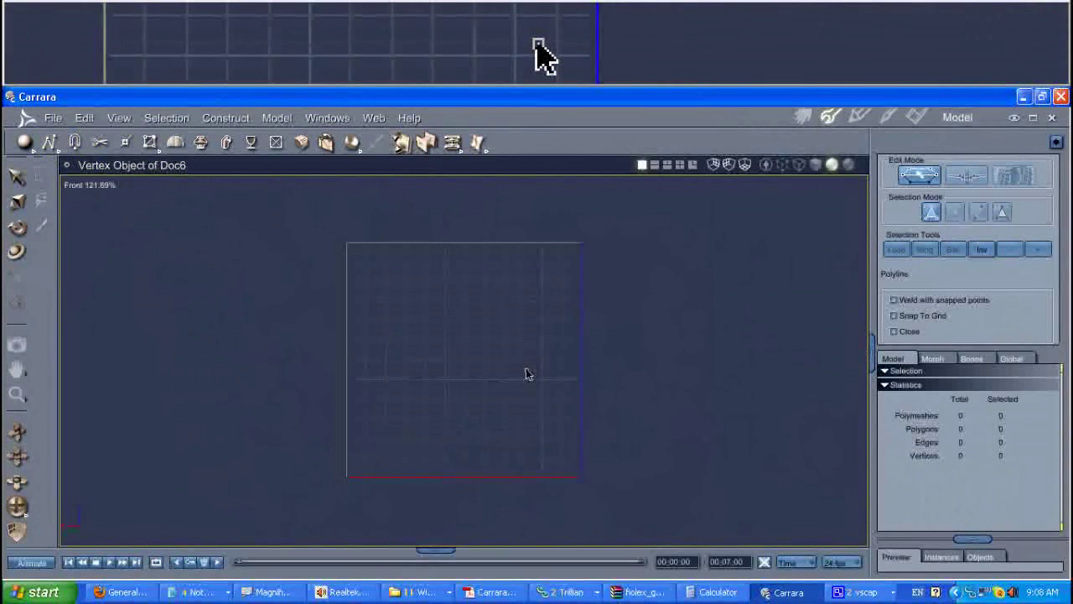
{"action": "left_click", "coordinate": [352, 509]}
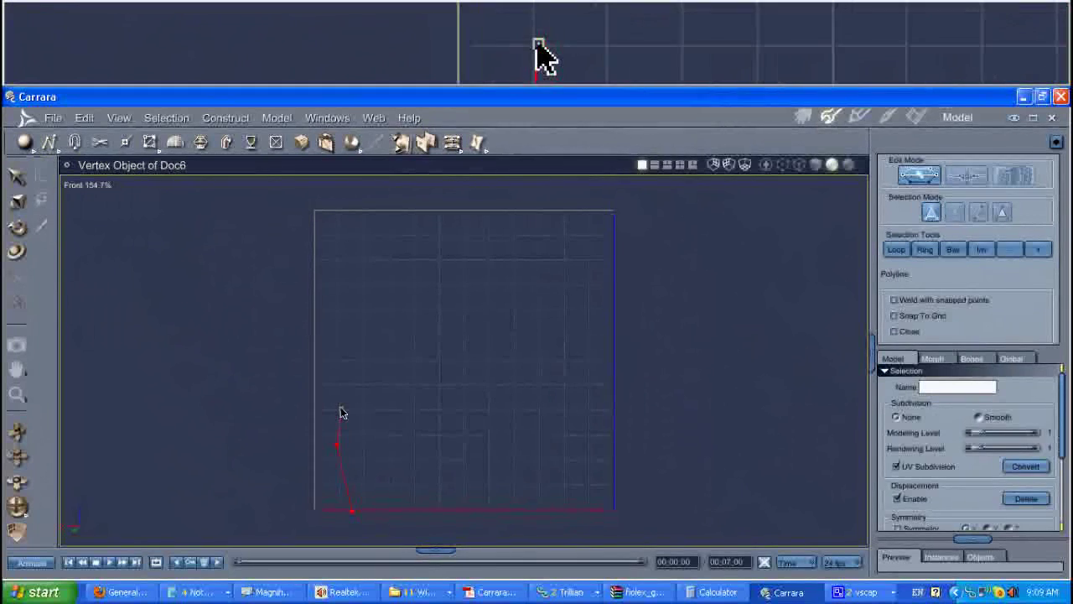
{"action": "left_click", "coordinate": [347, 328]}
{"action": "left_click", "coordinate": [385, 251]}
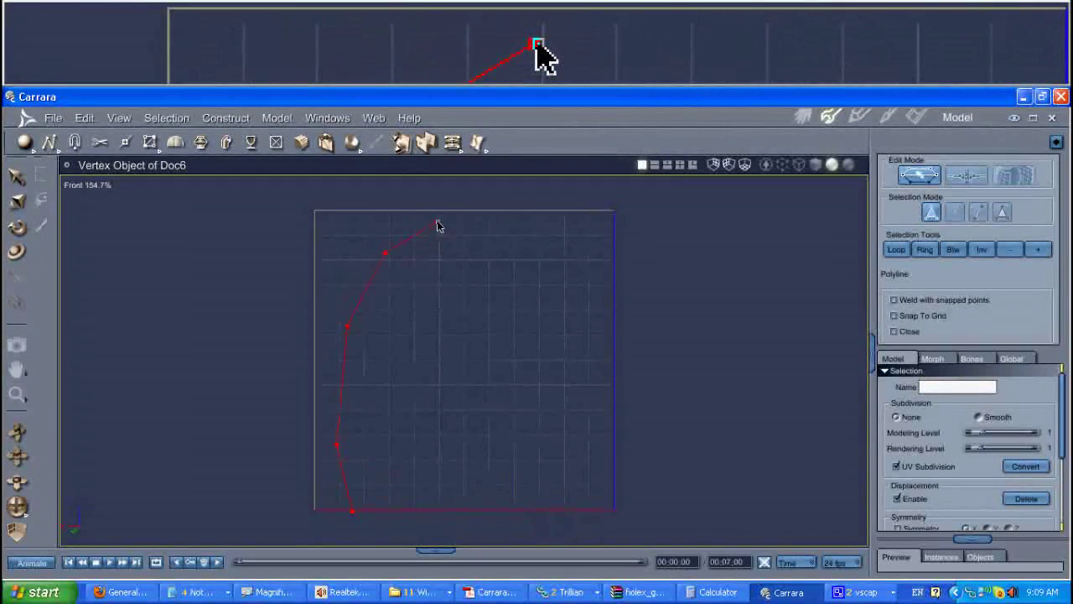
{"action": "left_click", "coordinate": [438, 221]}
{"action": "left_click", "coordinate": [530, 228]}
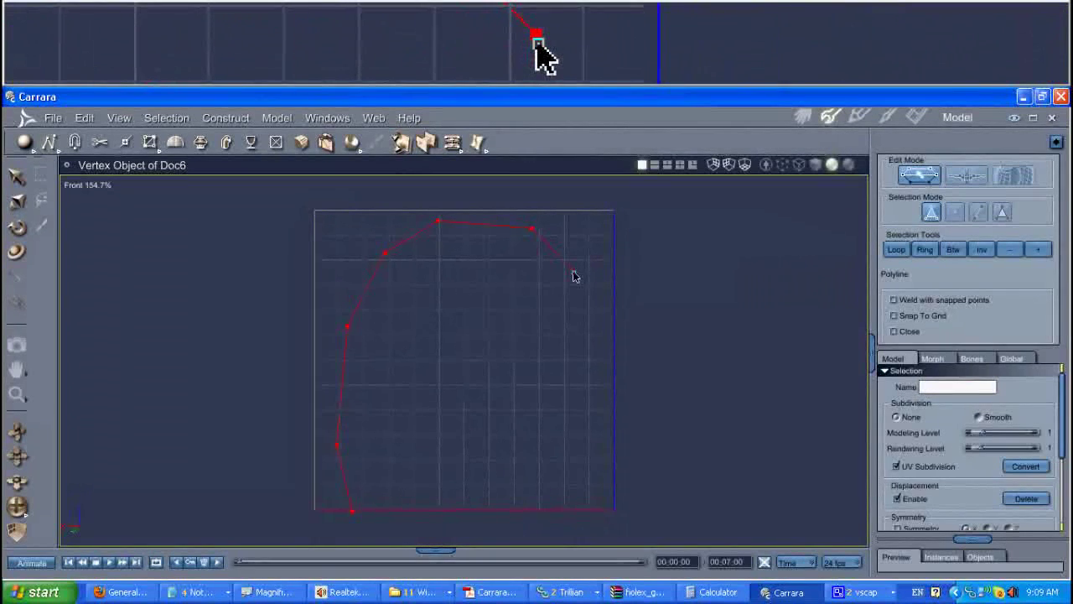
{"action": "left_click", "coordinate": [574, 271]}
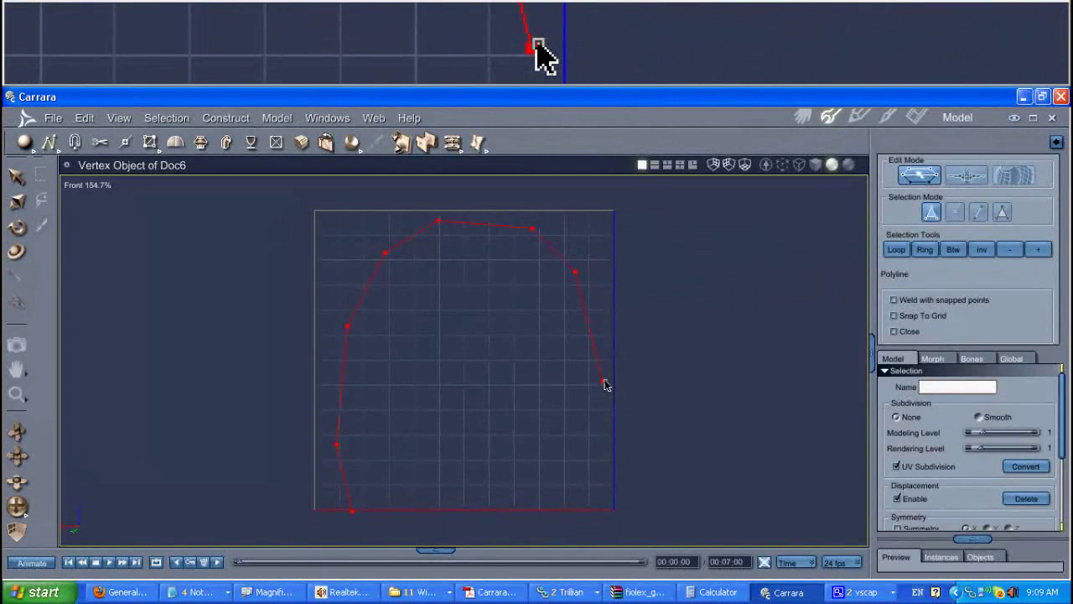
{"action": "left_click", "coordinate": [602, 382]}
{"action": "left_click", "coordinate": [597, 468]}
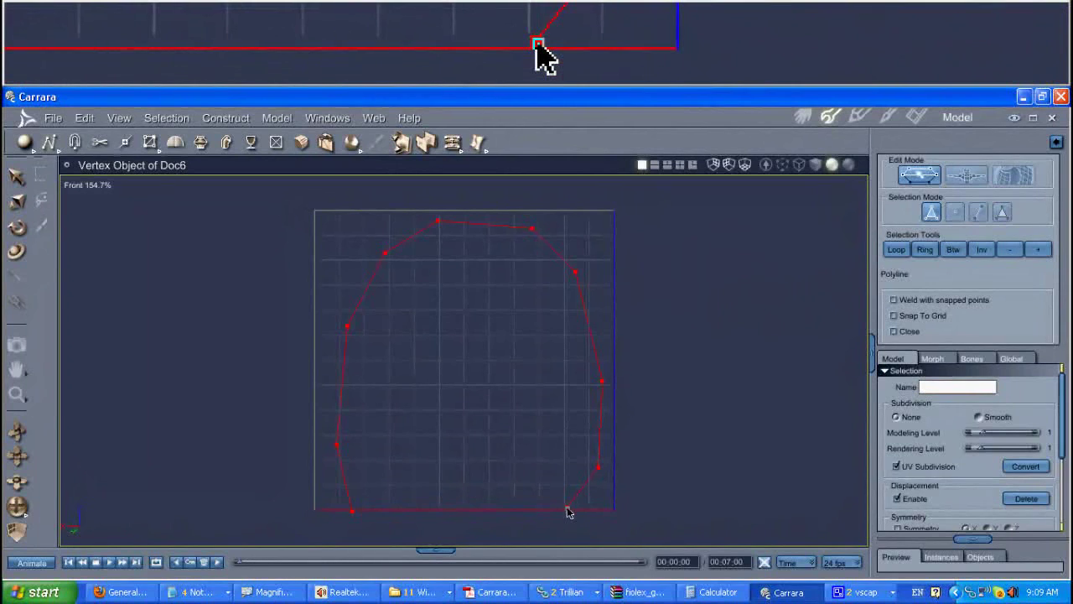
{"action": "left_click", "coordinate": [568, 510]}
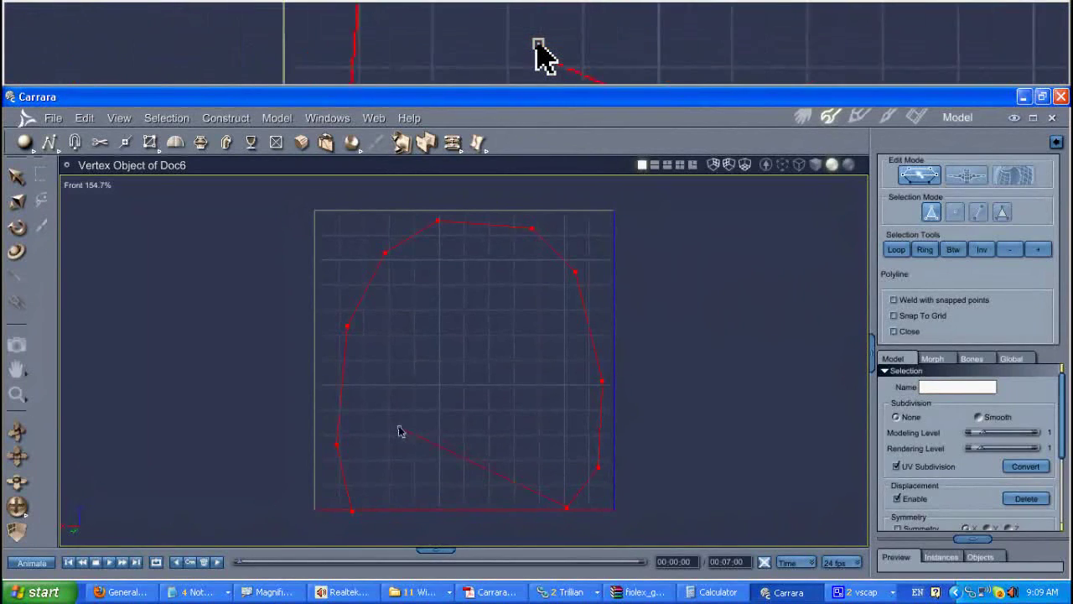
{"action": "left_click", "coordinate": [352, 509]}
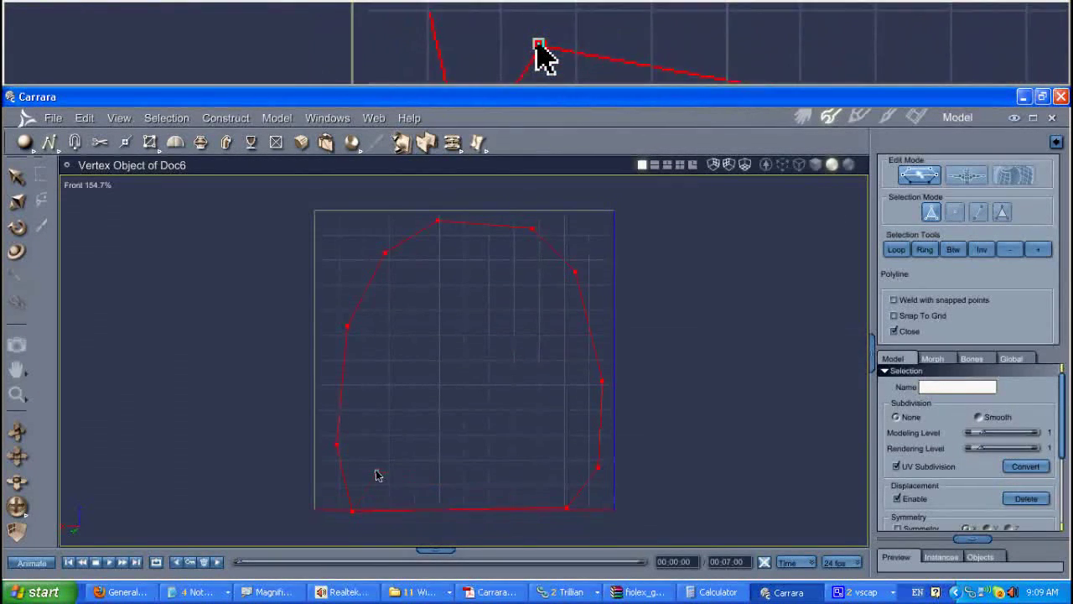
- Switch to the Director's Camera and duplicate the closed cave outline
{"action": "left_click", "coordinate": [92, 186]}
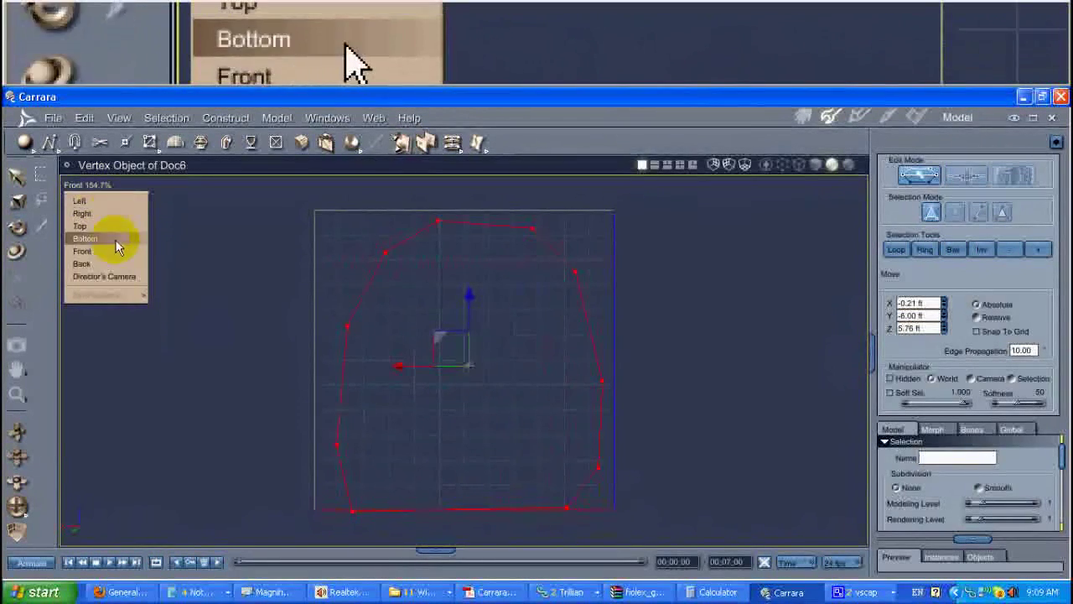
{"action": "left_click", "coordinate": [108, 278]}
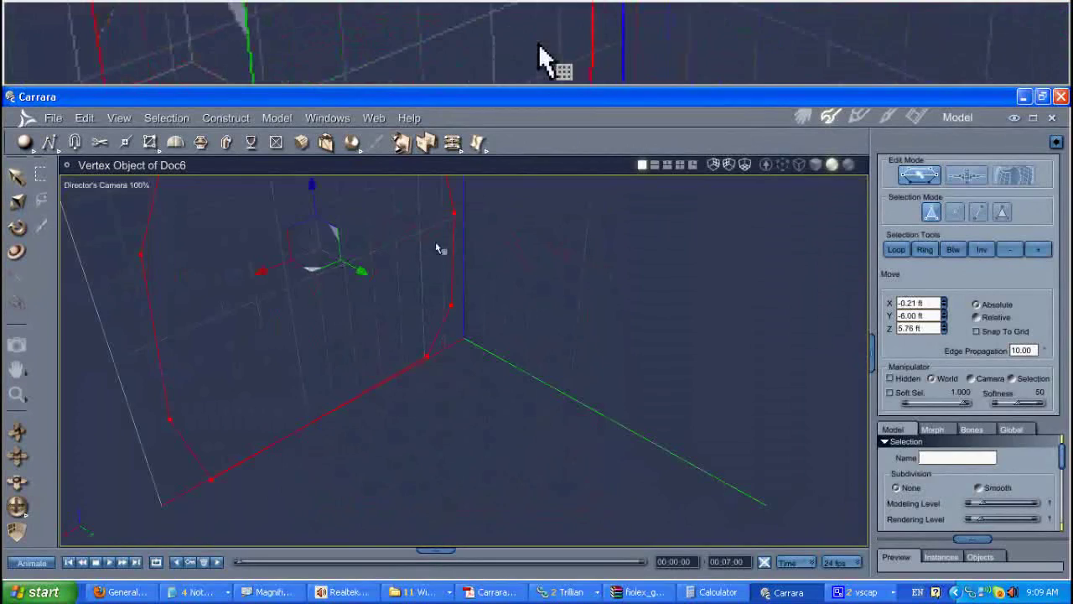
{"action": "middle_click_drag", "start_coordinate": [462, 285], "coordinate": [404, 287]}
{"action": "scroll", "coordinate": [498, 283], "scroll_direction": "down", "scroll_amount": 4}
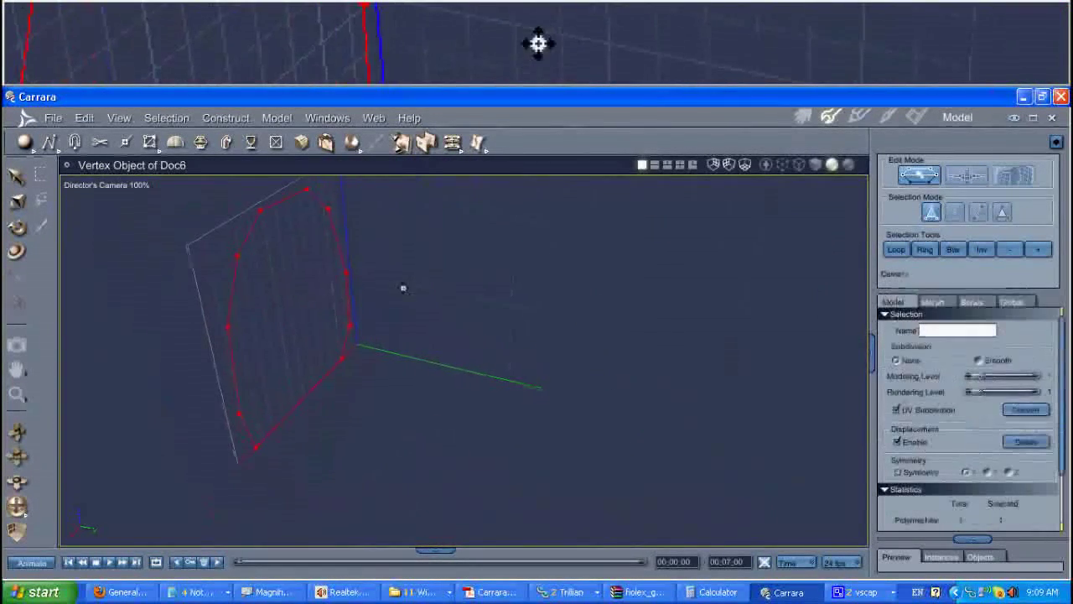
{"action": "mouse_move", "coordinate": [404, 287]}
{"action": "left_mouse_down"}
{"action": "mouse_move", "coordinate": [388, 288]}
{"action": "mouse_move", "coordinate": [398, 280]}
{"action": "left_mouse_up"}
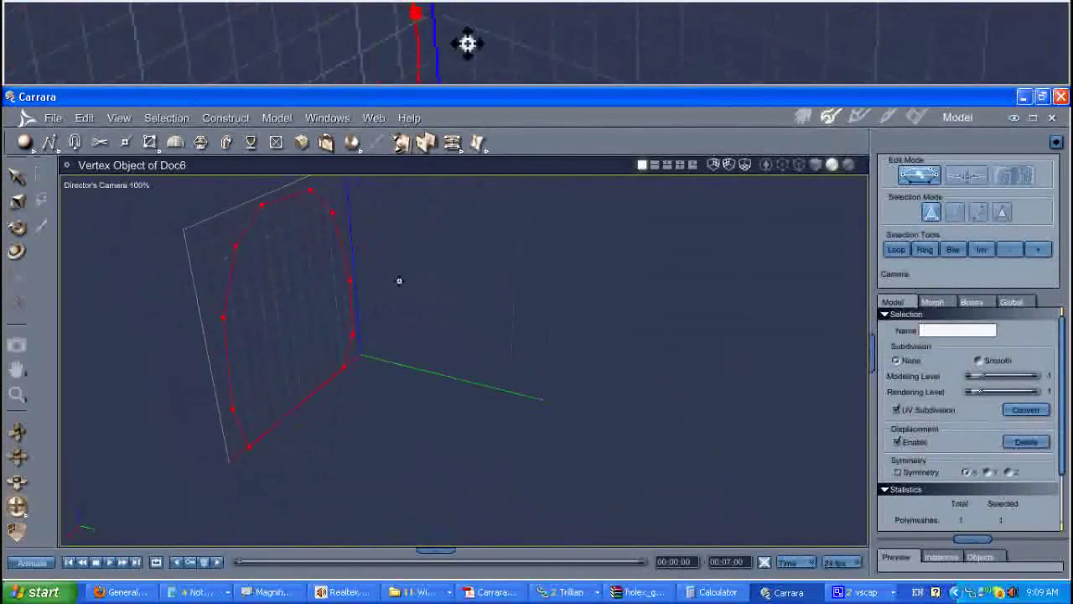
{"action": "middle_click_drag", "start_coordinate": [408, 275], "coordinate": [409, 275]}
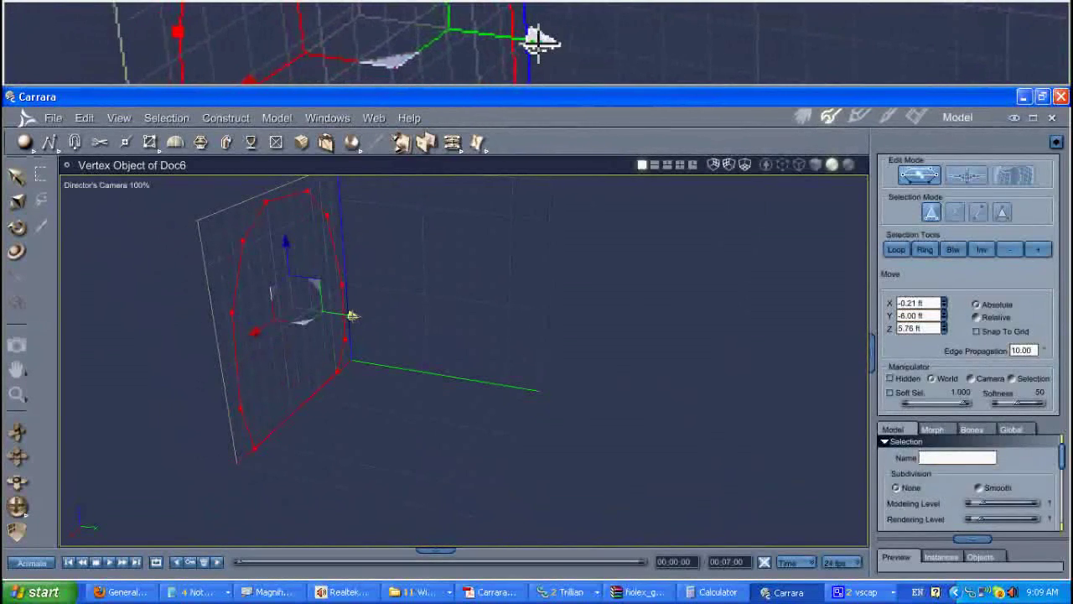
{"action": "left_click", "coordinate": [411, 326]}
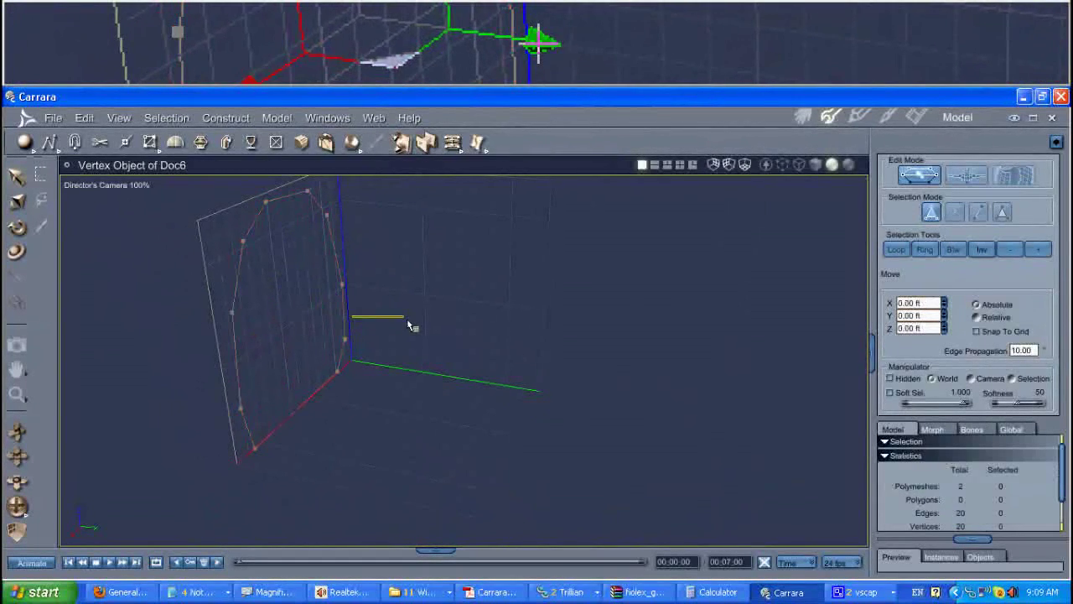
- Space further copies of the outline forward along the Y axis, placing the last two at 5.00 ft and 10.32 ft
{"action": "double_click", "coordinate": [239, 278]}
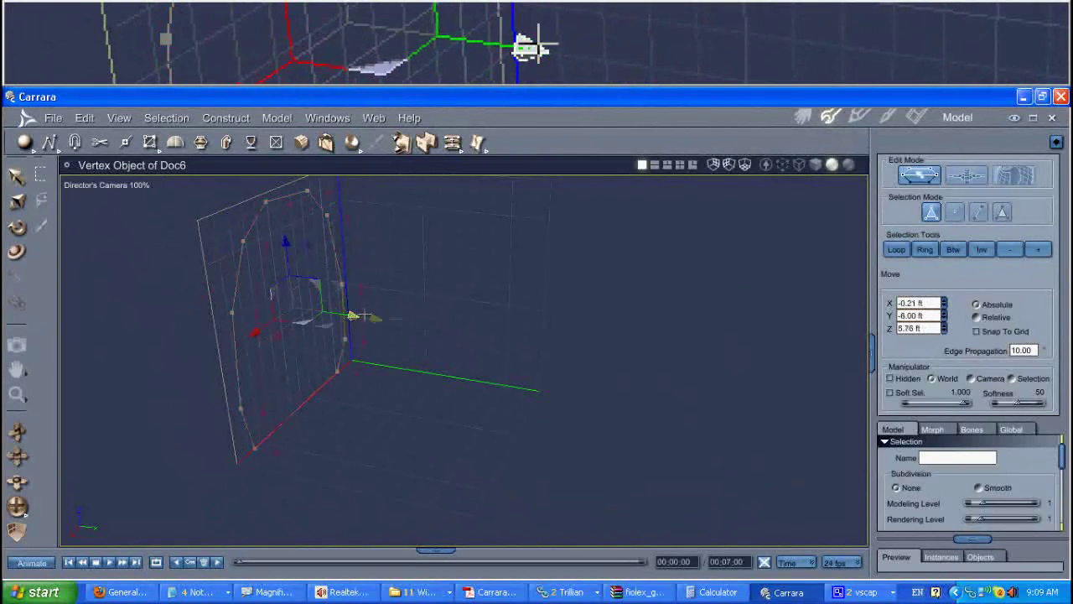
{"action": "double_click", "coordinate": [241, 293]}
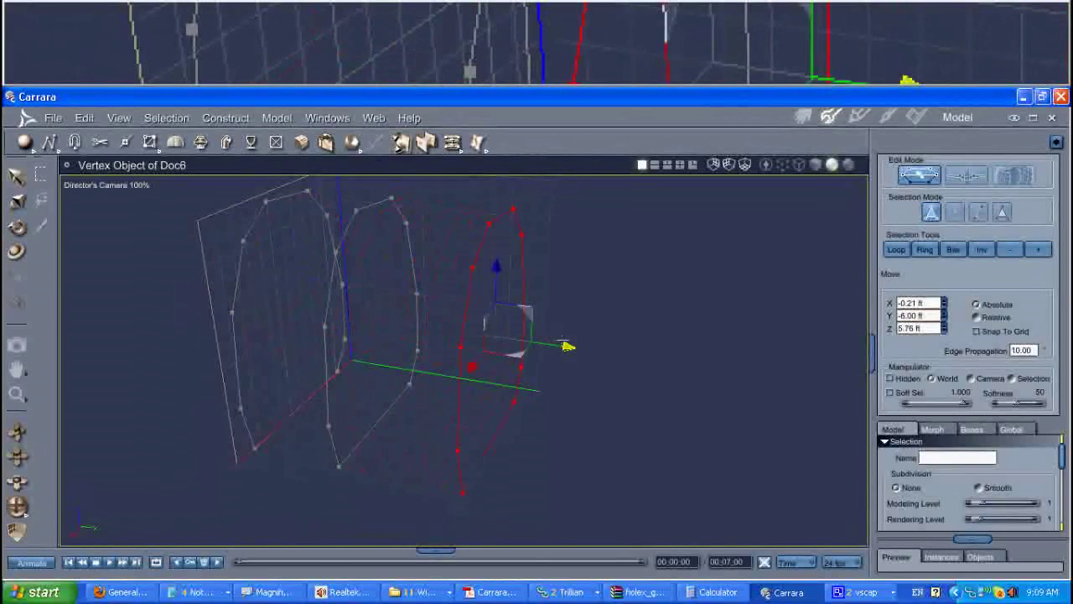
{"action": "left_click_drag", "start_coordinate": [563, 340], "coordinate": [563, 340]}
{"action": "middle_click_drag", "start_coordinate": [608, 307], "coordinate": [635, 299]}
{"action": "left_click_drag", "start_coordinate": [629, 301], "coordinate": [508, 317]}
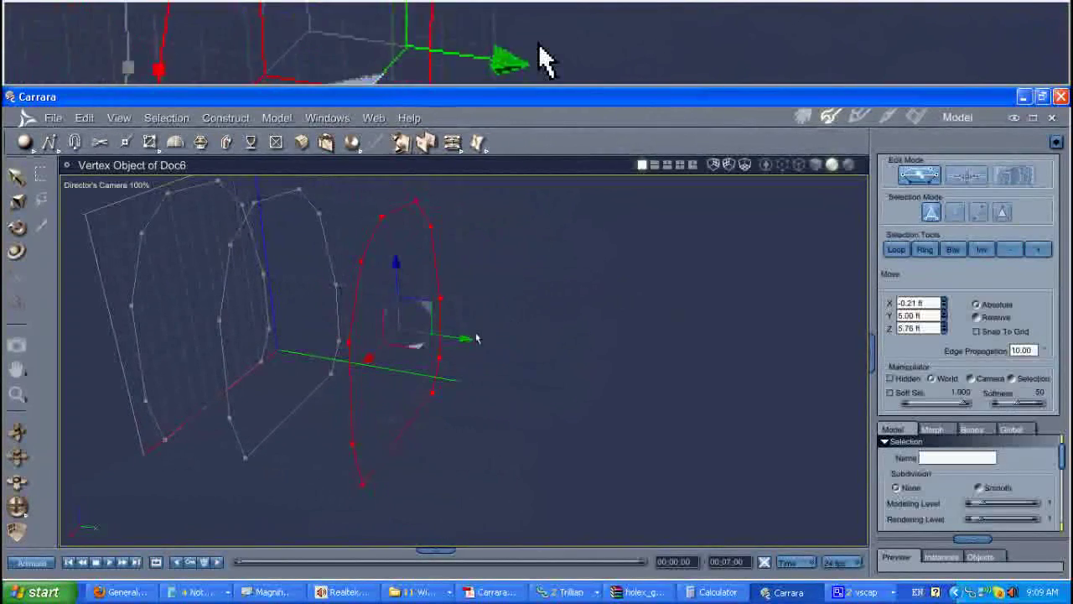
{"action": "key", "text": "ctrl+d"}
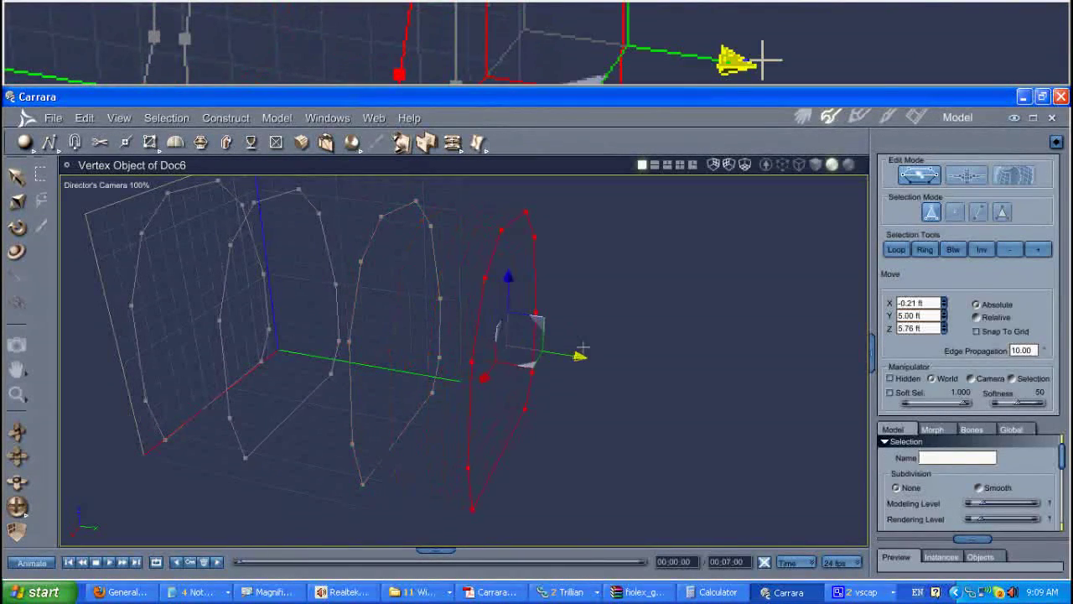
{"action": "left_click_drag", "start_coordinate": [582, 347], "coordinate": [450, 322]}
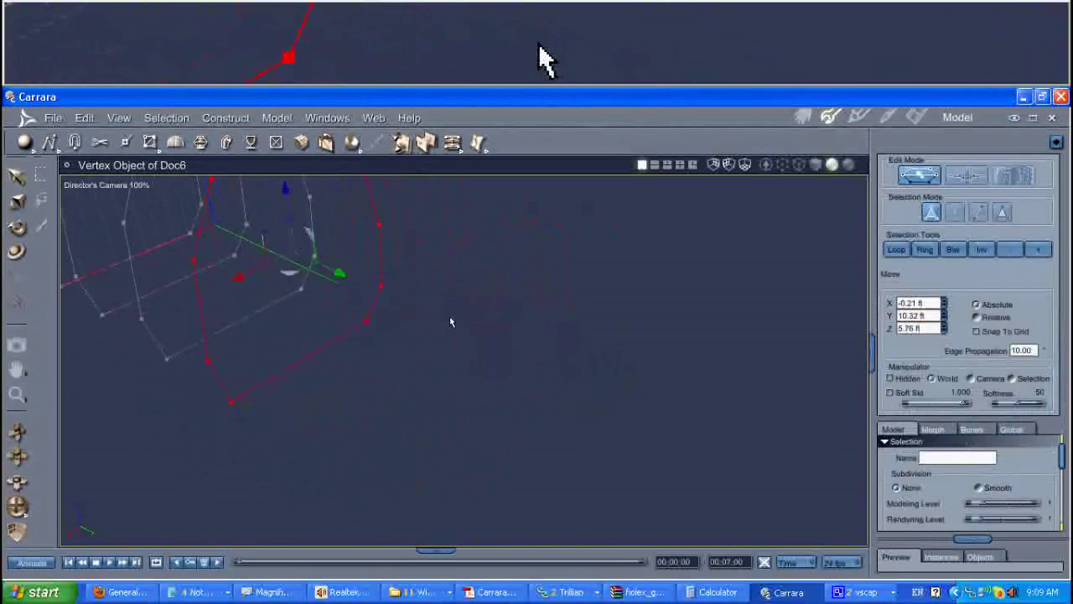
- Add two vertices along the flat bottom edge of the frontmost outline
{"action": "right_click", "coordinate": [450, 322]}
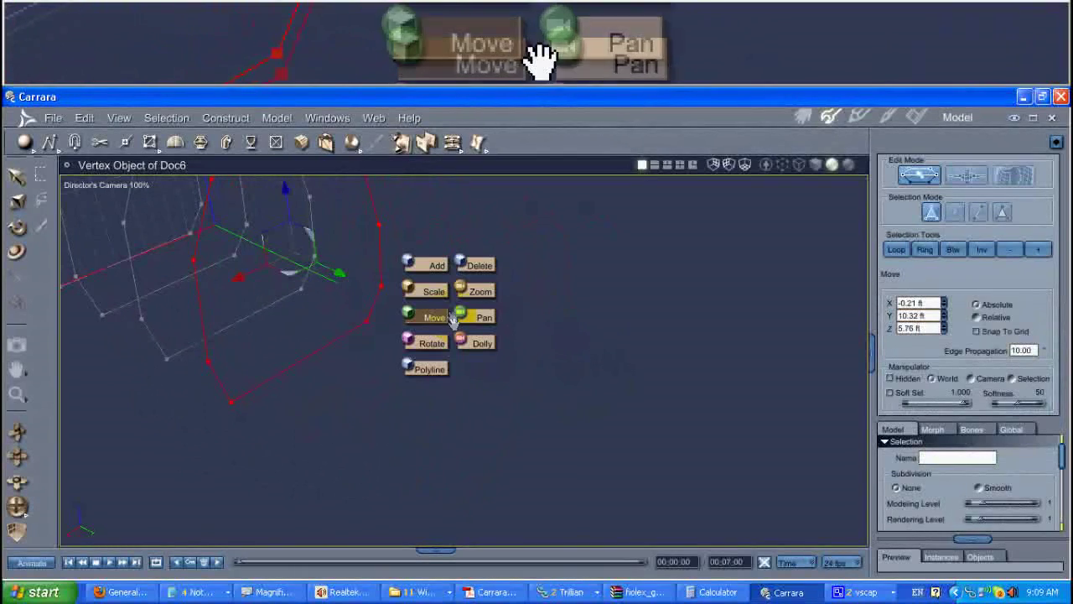
{"action": "left_click", "coordinate": [434, 267]}
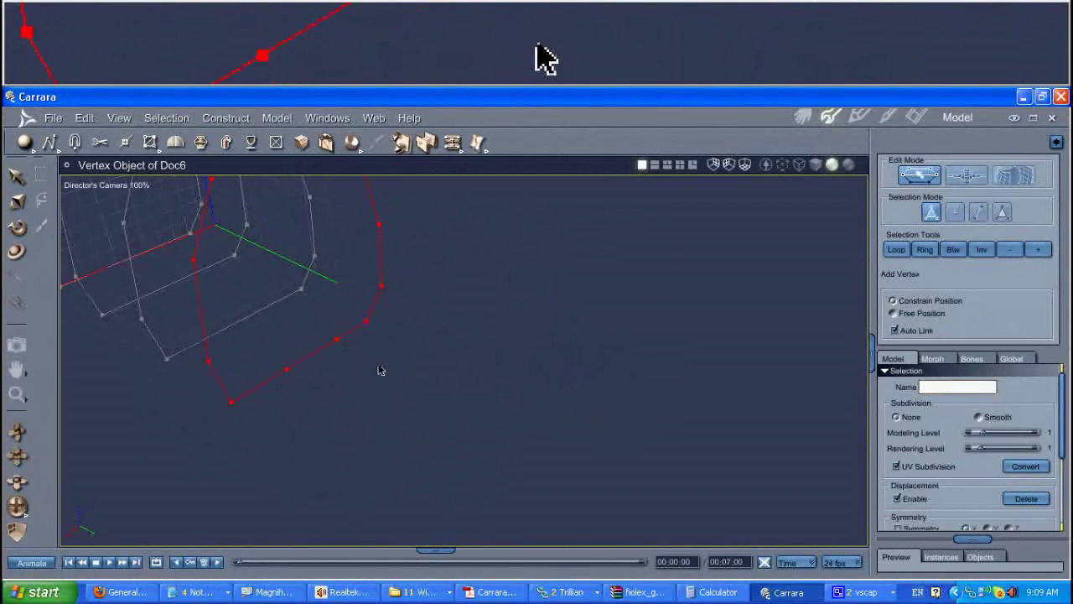
{"action": "right_click", "coordinate": [427, 349]}
{"action": "left_click", "coordinate": [431, 346]}
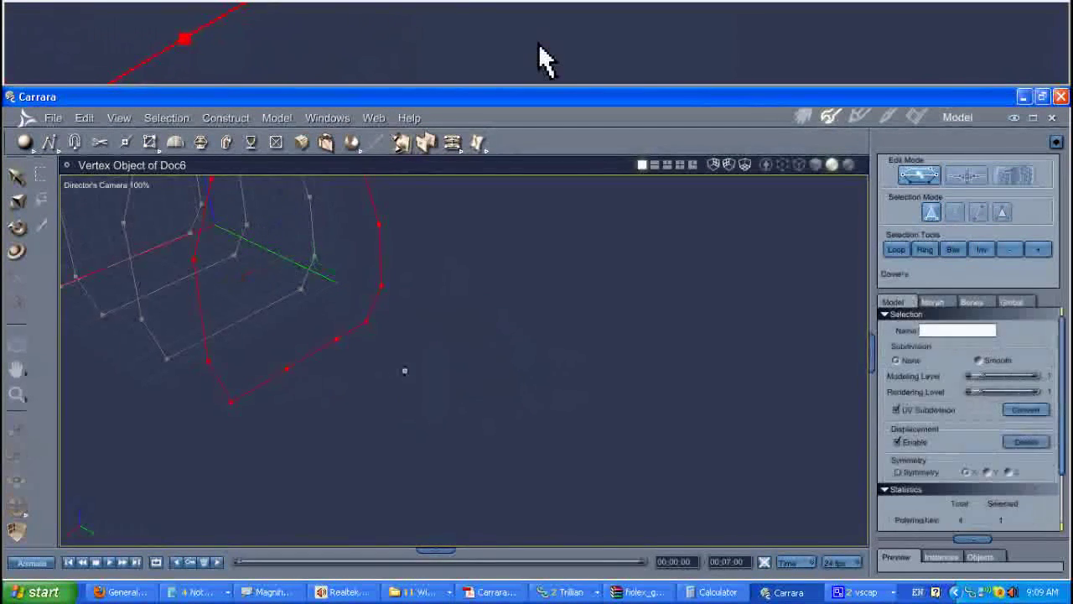
- Raise the two new bottom vertices of the frontmost outline, bringing the second to about Z 0.53 ft
{"action": "middle_click_drag", "start_coordinate": [350, 345], "coordinate": [342, 354]}
{"action": "left_click", "coordinate": [344, 382]}
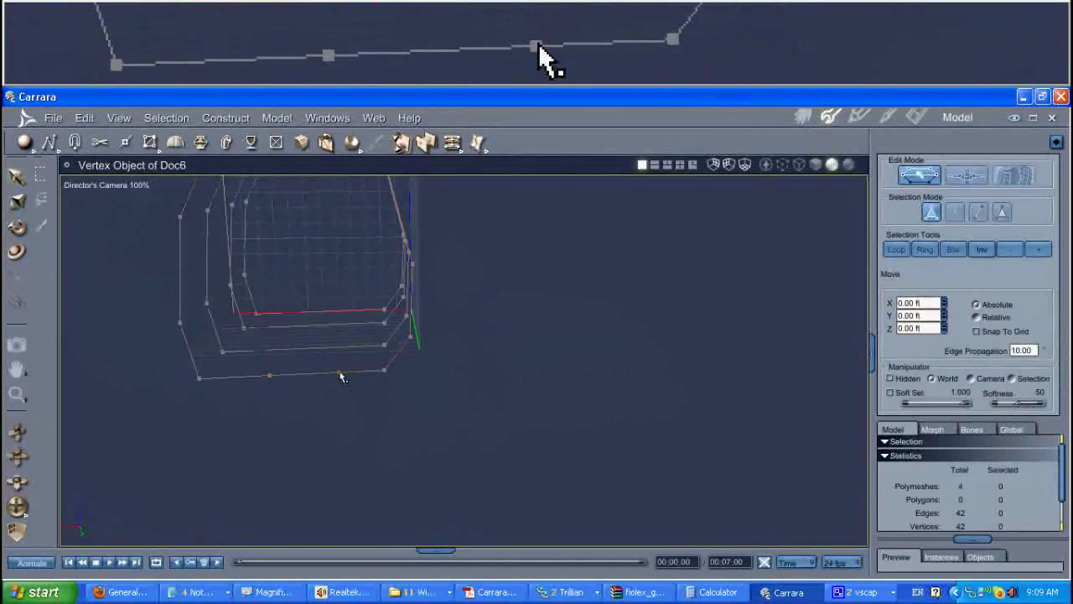
{"action": "left_click", "coordinate": [338, 372]}
{"action": "left_click_drag", "start_coordinate": [337, 340], "coordinate": [268, 325]}
{"action": "middle_click_drag", "start_coordinate": [352, 463], "coordinate": [469, 471]}
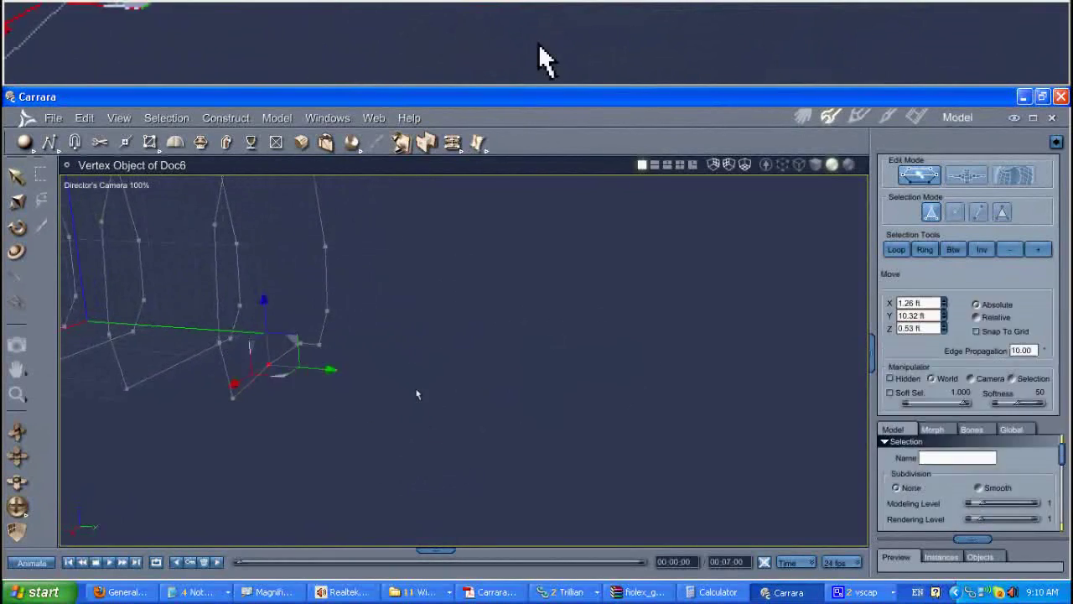
{"action": "middle_click_drag", "start_coordinate": [432, 407], "coordinate": [507, 467]}
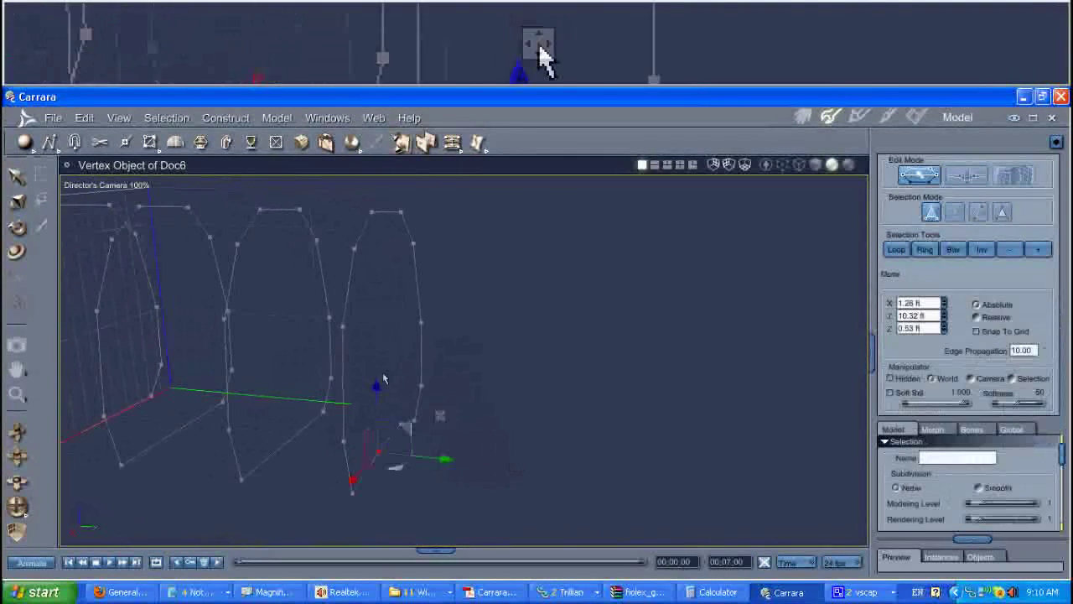
- Lower the frontmost outline to Z 4.16 ft and place a duplicate of it further forward at Y 18.06 ft
{"action": "double_click", "coordinate": [341, 302]}
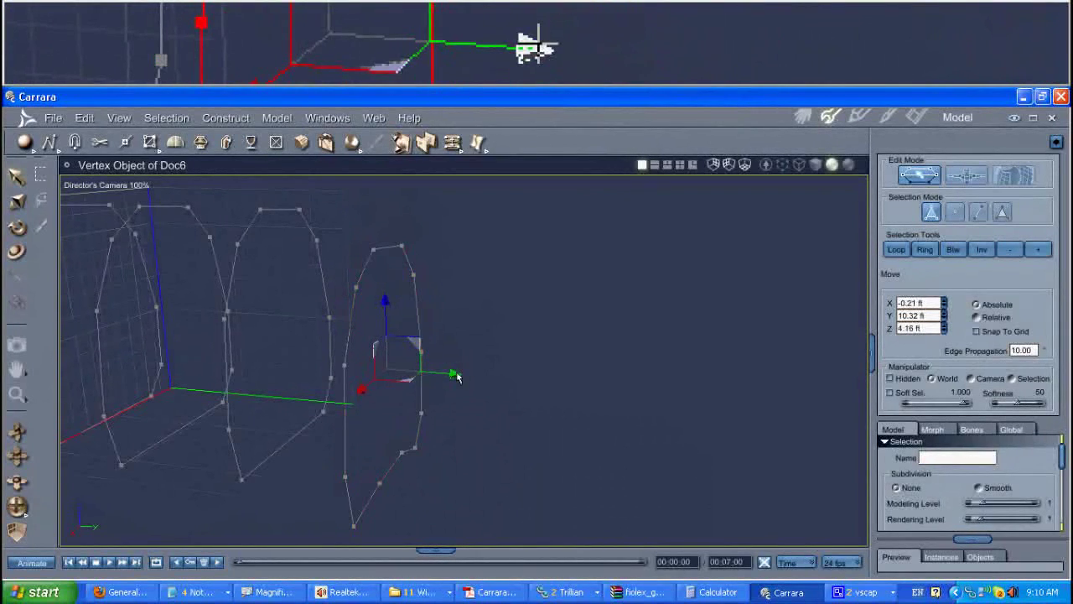
{"action": "left_click", "coordinate": [503, 377]}
{"action": "left_click", "coordinate": [422, 347]}
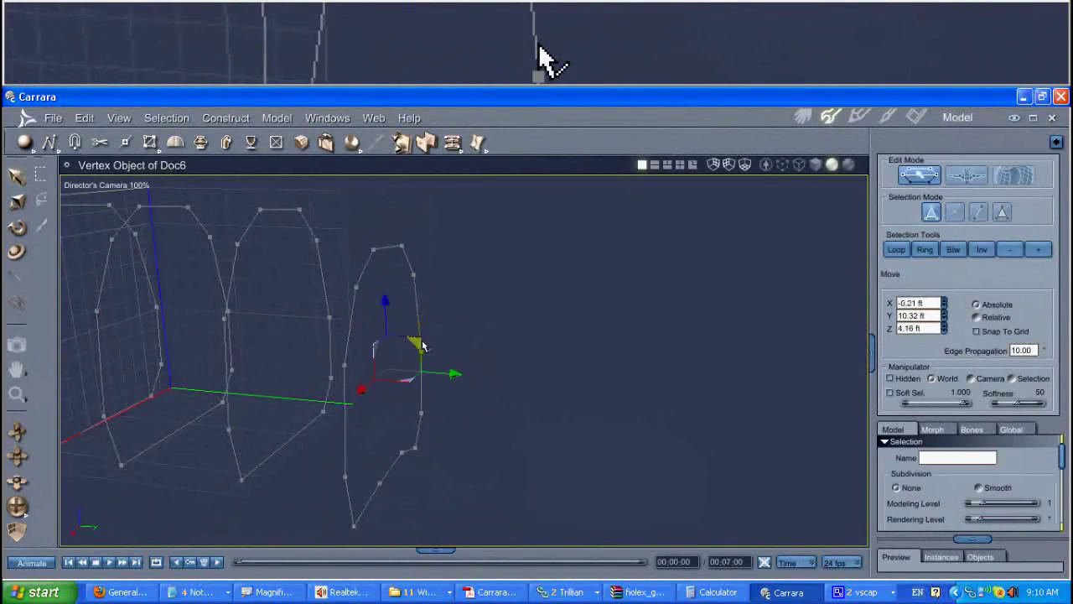
{"action": "left_click_drag", "start_coordinate": [526, 379], "coordinate": [554, 379]}
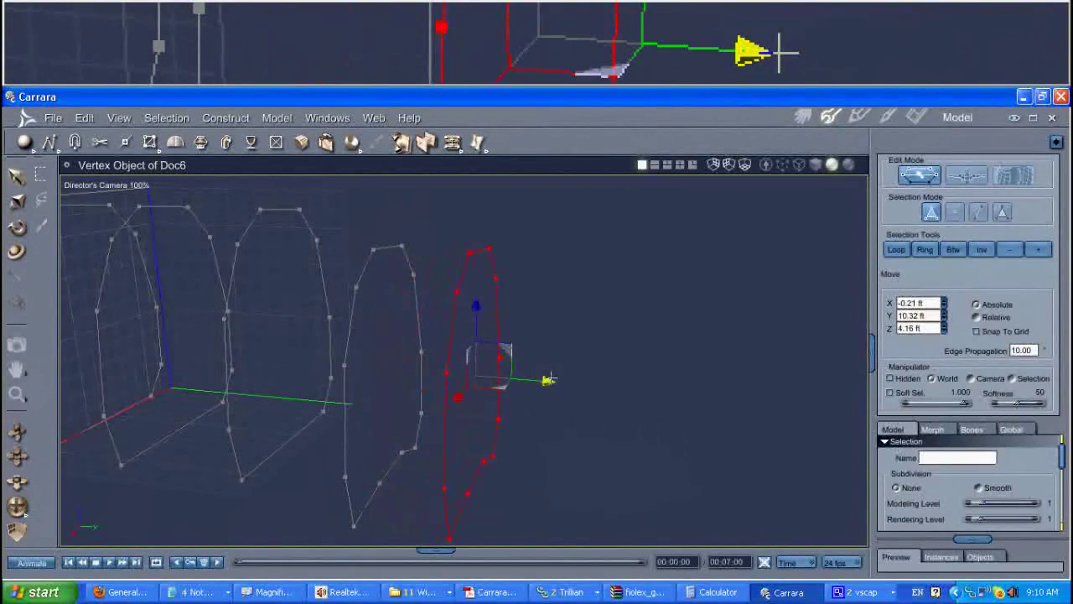
- Duplicate the frontmost outline forward to Y 22.16 ft and rotate the copy around the vertical axis to start the tunnel's bend
{"action": "middle_click_drag", "start_coordinate": [594, 343], "coordinate": [359, 387]}
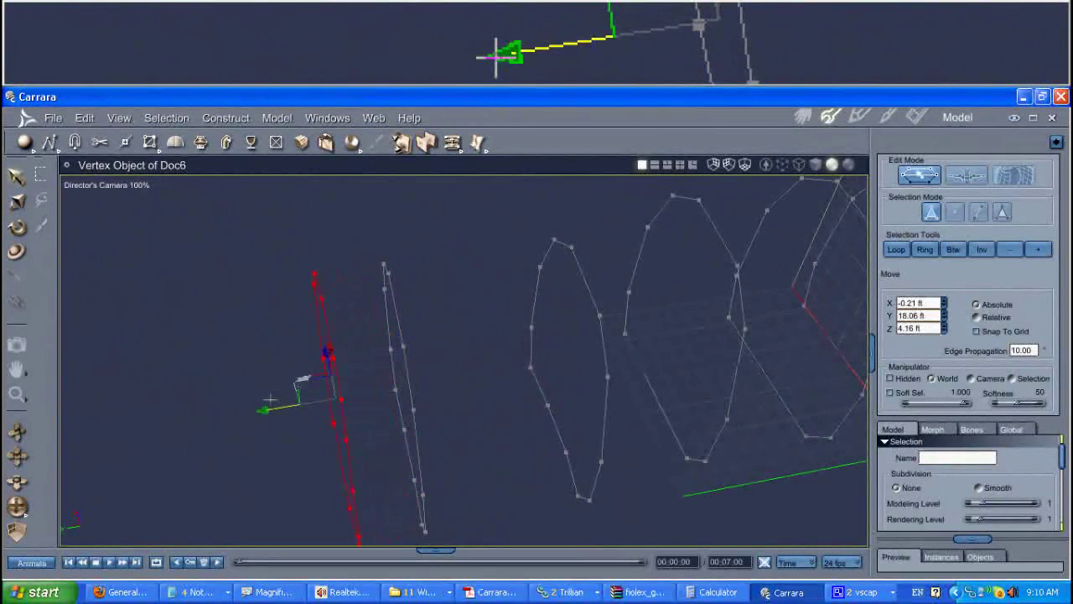
{"action": "key", "text": "r"}
{"action": "left_click_drag", "start_coordinate": [270, 399], "coordinate": [225, 407]}
{"action": "key", "text": "t"}
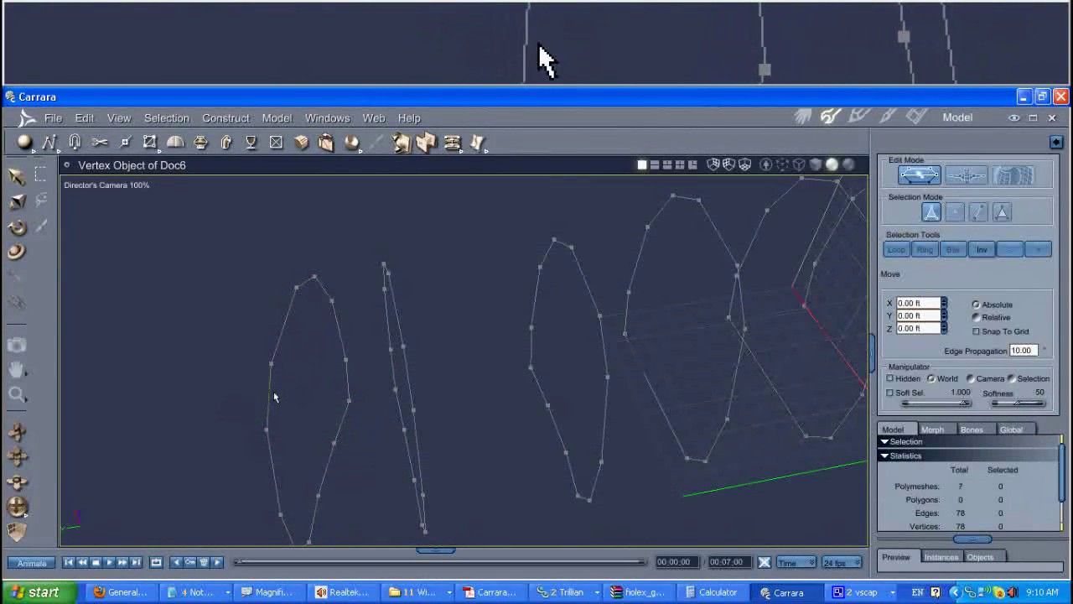
- Duplicate the rotated outline forward to Y 25.41 ft and turn the new copy further around the vertical axis
{"action": "double_click", "coordinate": [274, 398]}
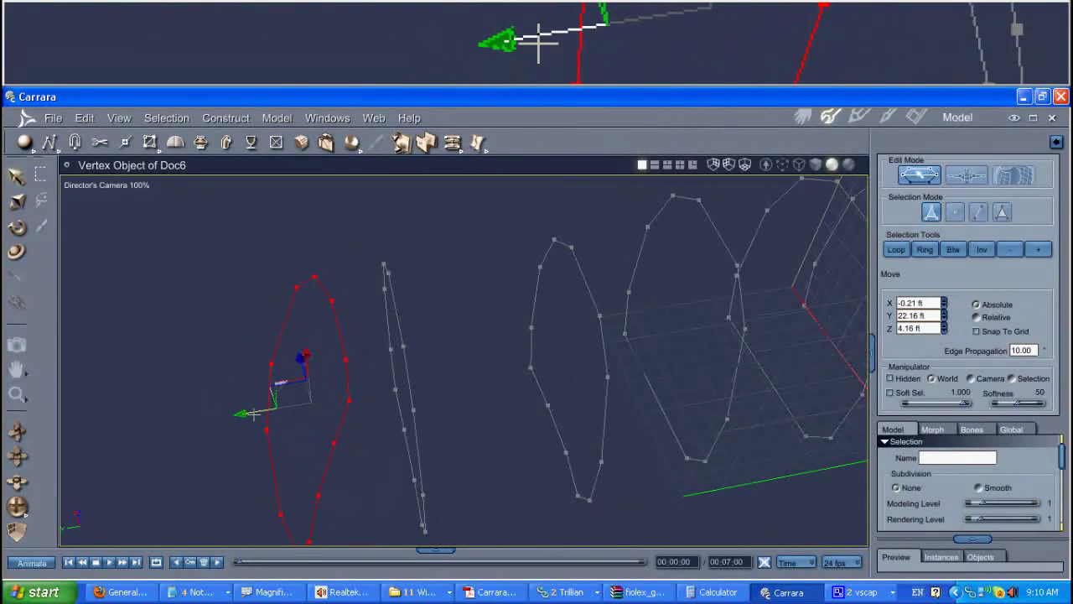
{"action": "key", "text": "r"}
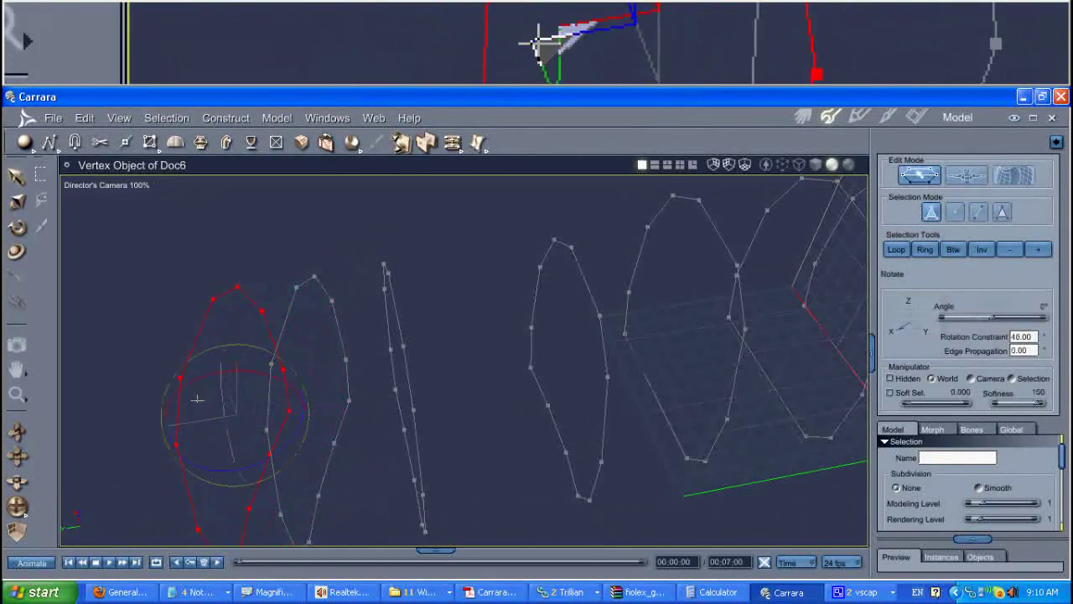
{"action": "left_click_drag", "start_coordinate": [217, 470], "coordinate": [191, 470]}
{"action": "key", "text": "t"}
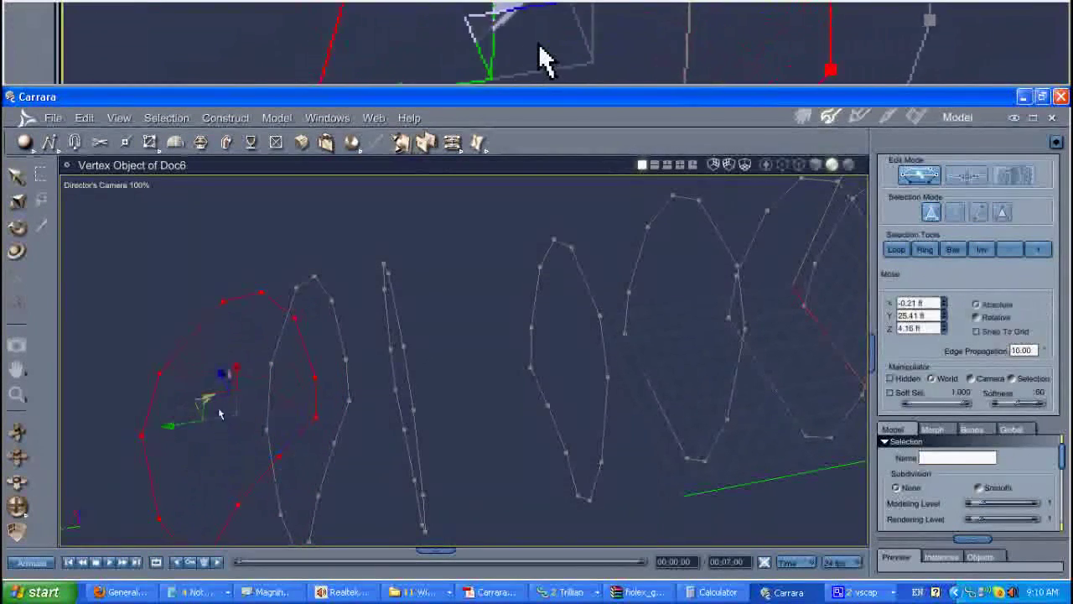
- Shift the last rotated outline sideways to X 2.26 ft and move it slightly forward along the Y axis
{"action": "middle_click_drag", "start_coordinate": [218, 386], "coordinate": [314, 388]}
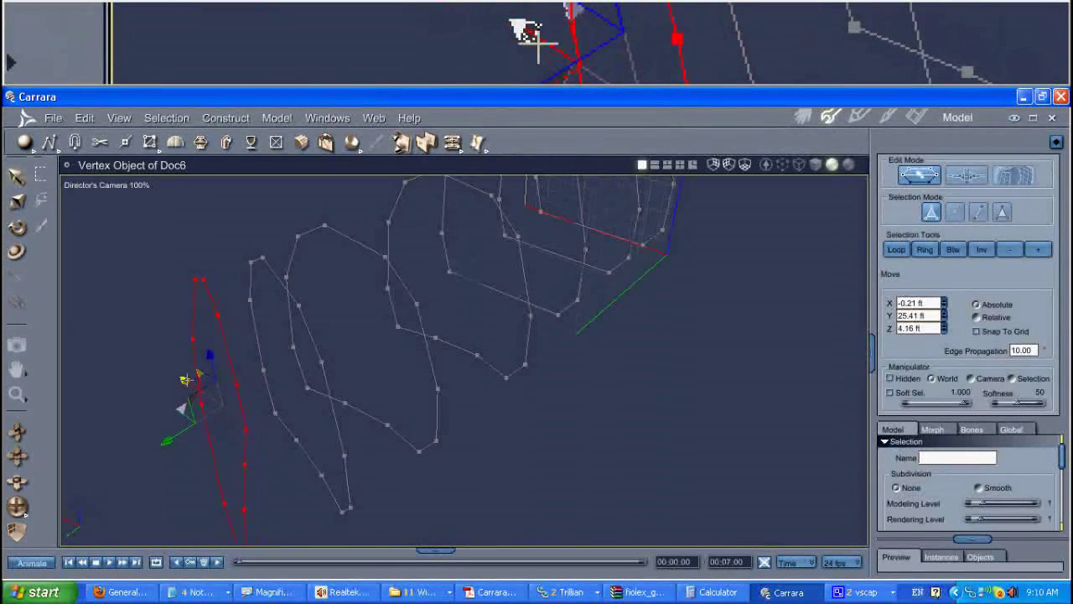
{"action": "middle_click_drag", "start_coordinate": [171, 366], "coordinate": [456, 331]}
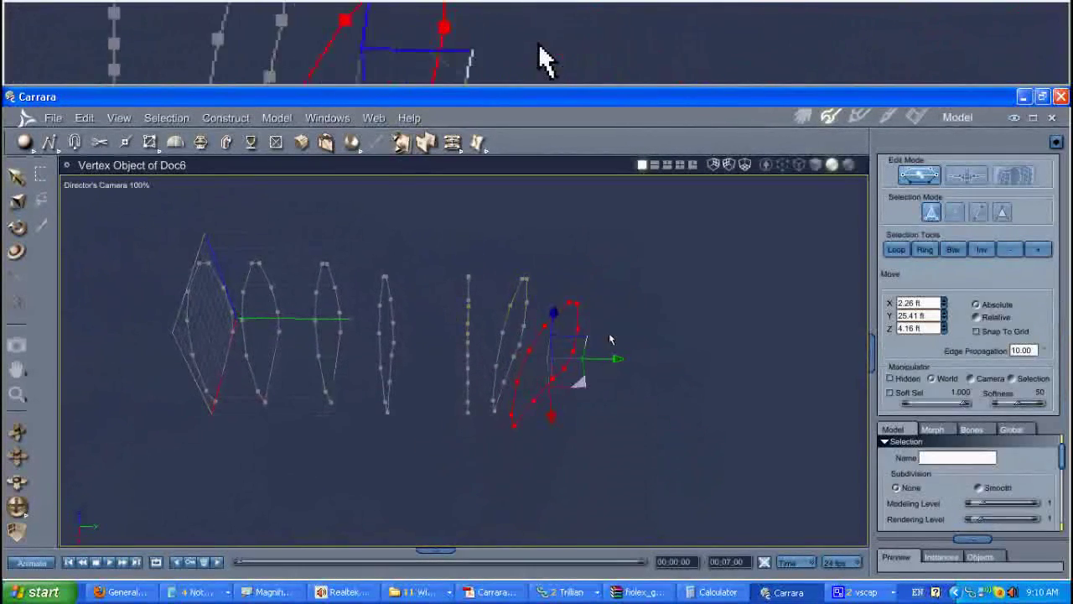
{"action": "left_click_drag", "start_coordinate": [650, 364], "coordinate": [653, 363]}
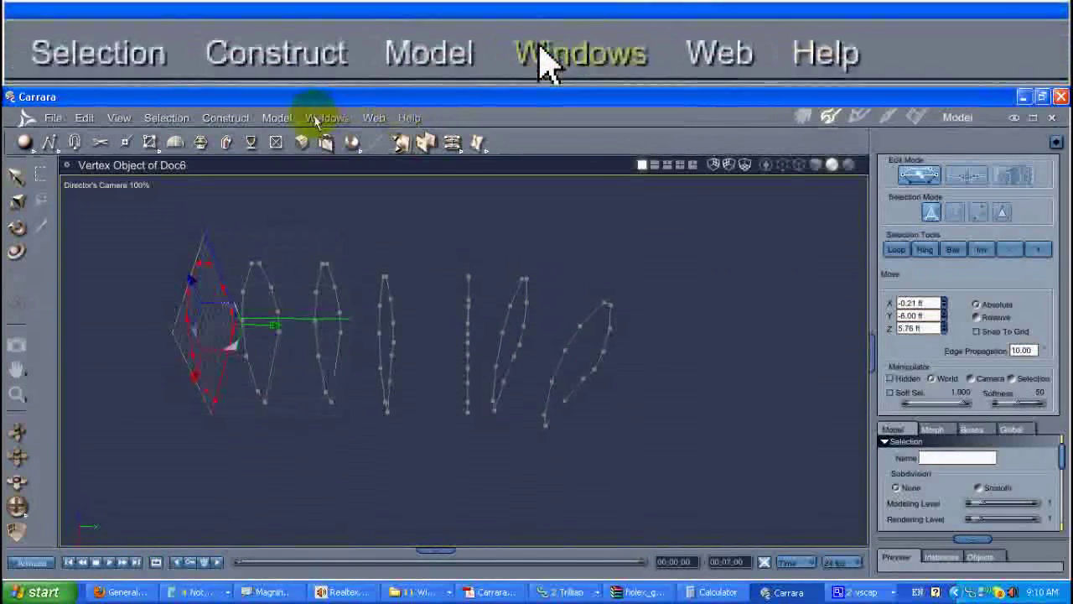
- Create a Ruled Surface that connects all seven outlines in order, from the rearmost one to the last rotated one
{"action": "left_click", "coordinate": [225, 118]}
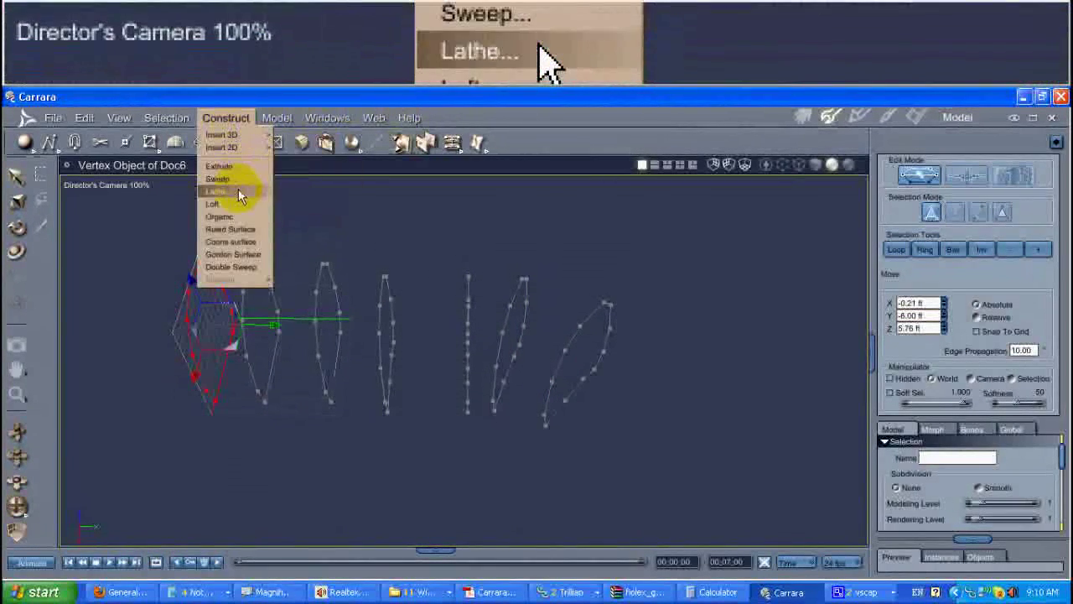
{"action": "left_click", "coordinate": [230, 229]}
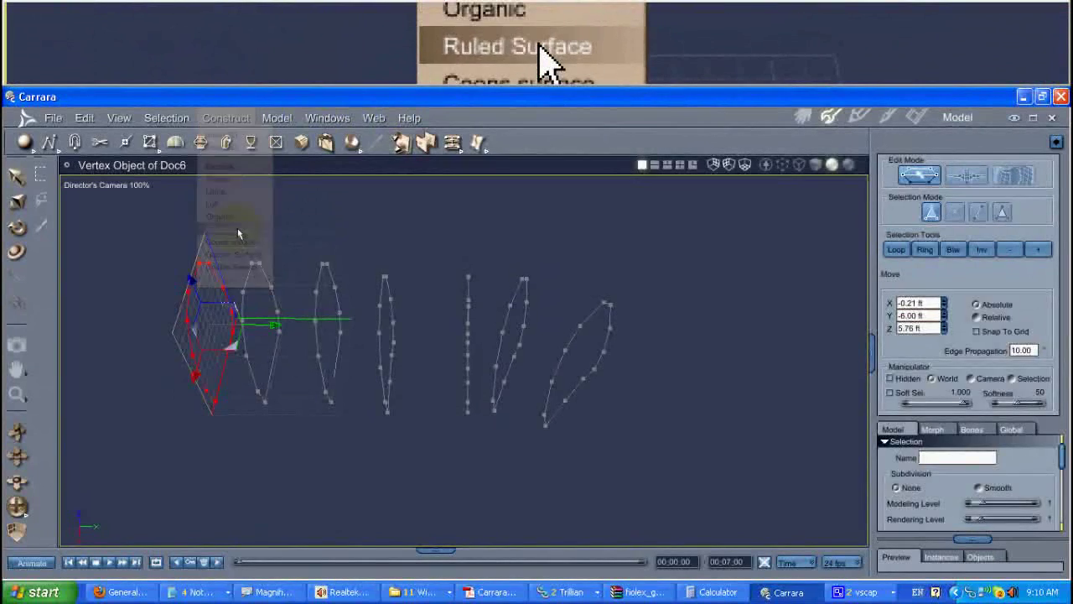
{"action": "left_click", "coordinate": [255, 265]}
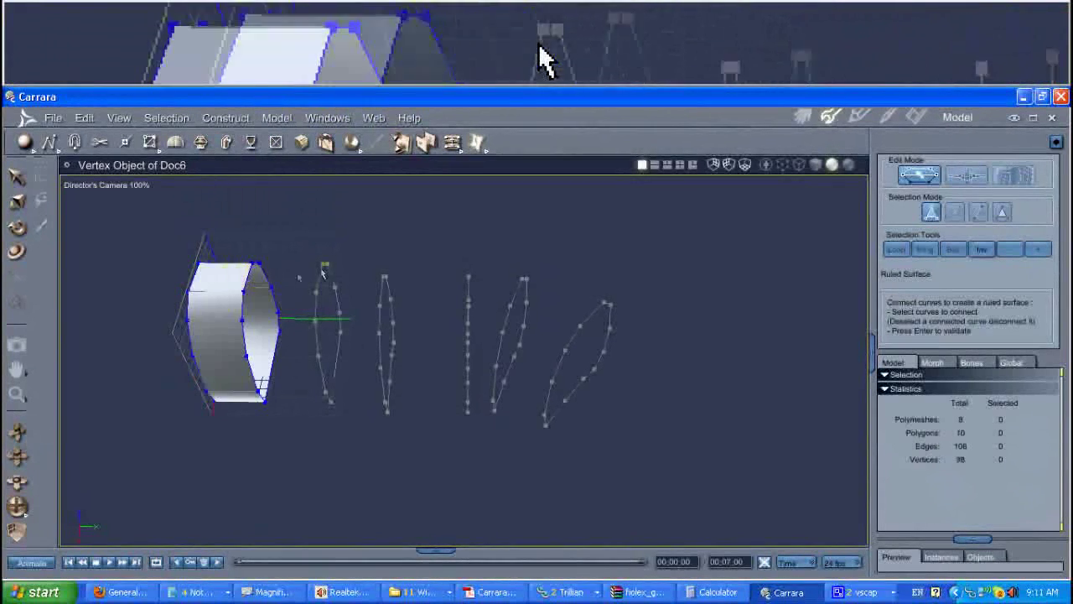
{"action": "left_click", "coordinate": [320, 269]}
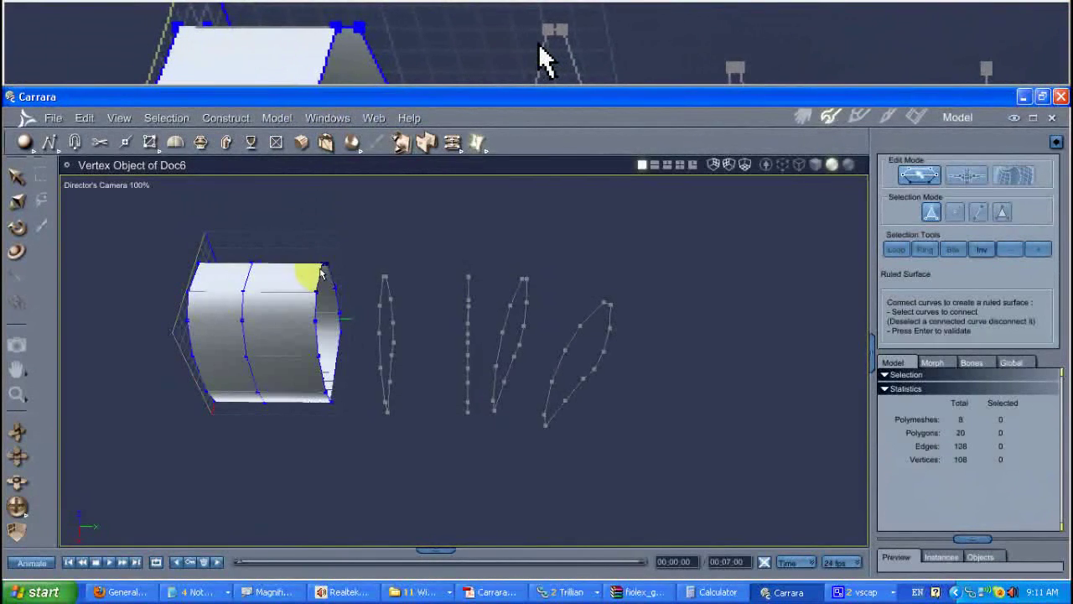
{"action": "left_click", "coordinate": [389, 290]}
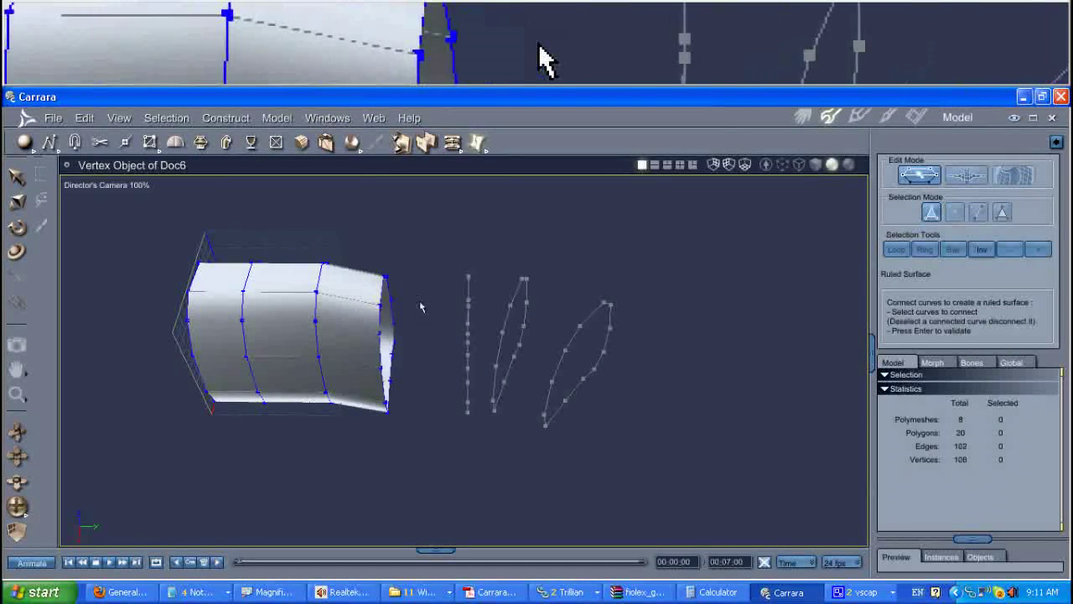
{"action": "left_click", "coordinate": [468, 299]}
{"action": "left_click", "coordinate": [587, 325]}
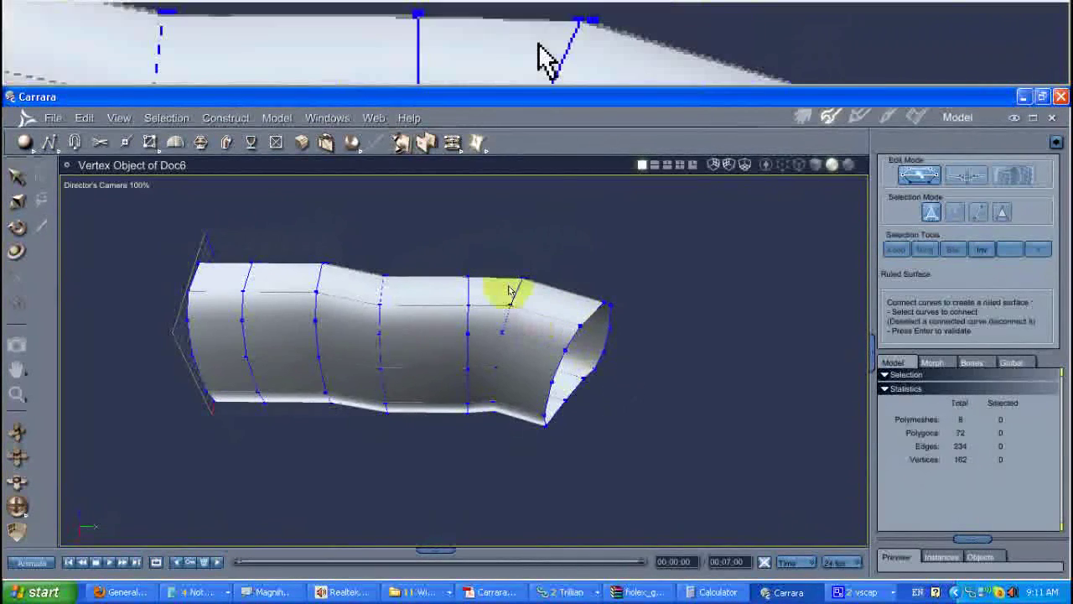
{"action": "key", "text": "Return"}
- Inspect the tunnel surface from several sides and look through the available polygon and edge modelling commands
{"action": "middle_click_drag", "start_coordinate": [580, 268], "coordinate": [527, 274]}
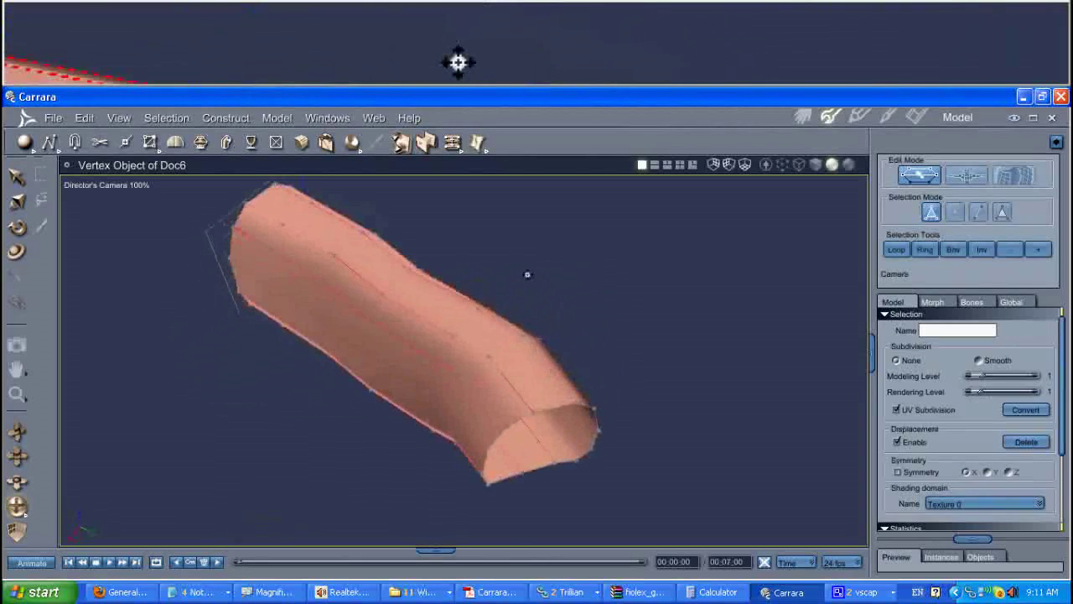
{"action": "left_click", "coordinate": [305, 117]}
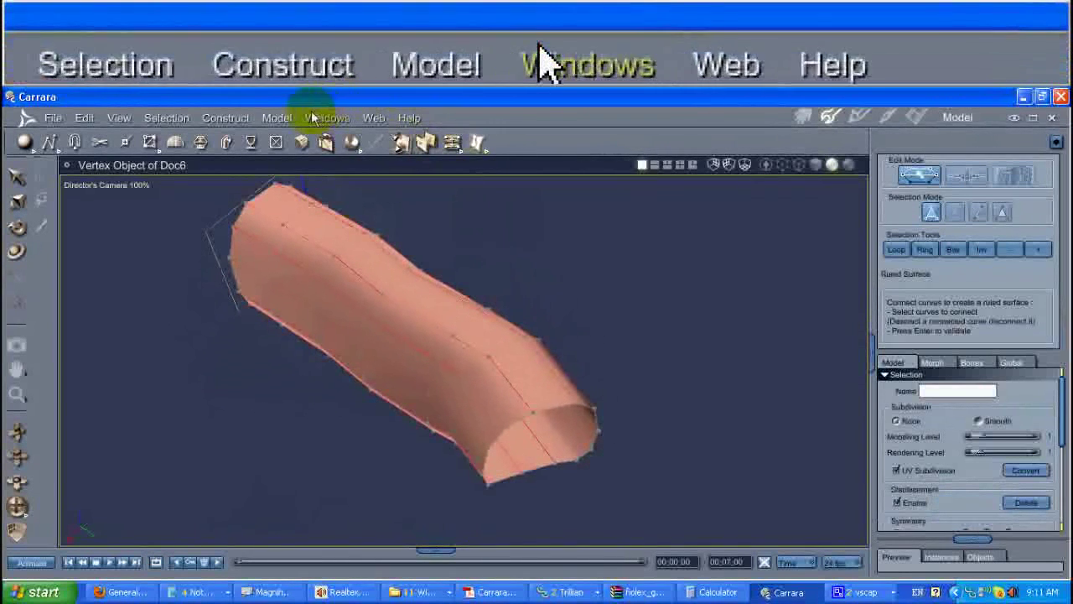
{"action": "left_click", "coordinate": [276, 118]}
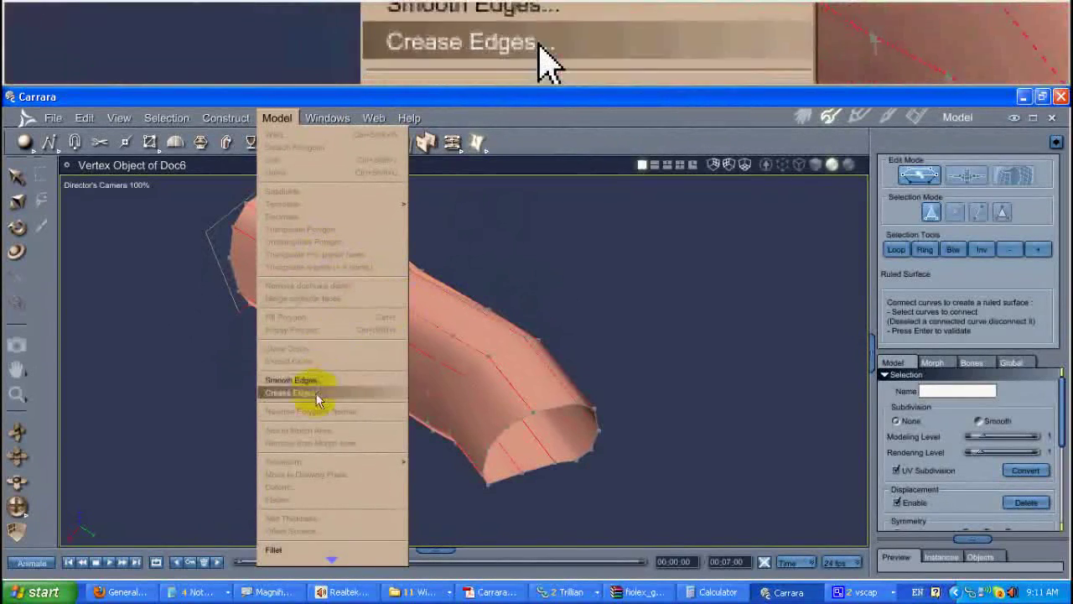
{"action": "scroll", "coordinate": [316, 399], "scroll_direction": "down", "scroll_amount": 3}
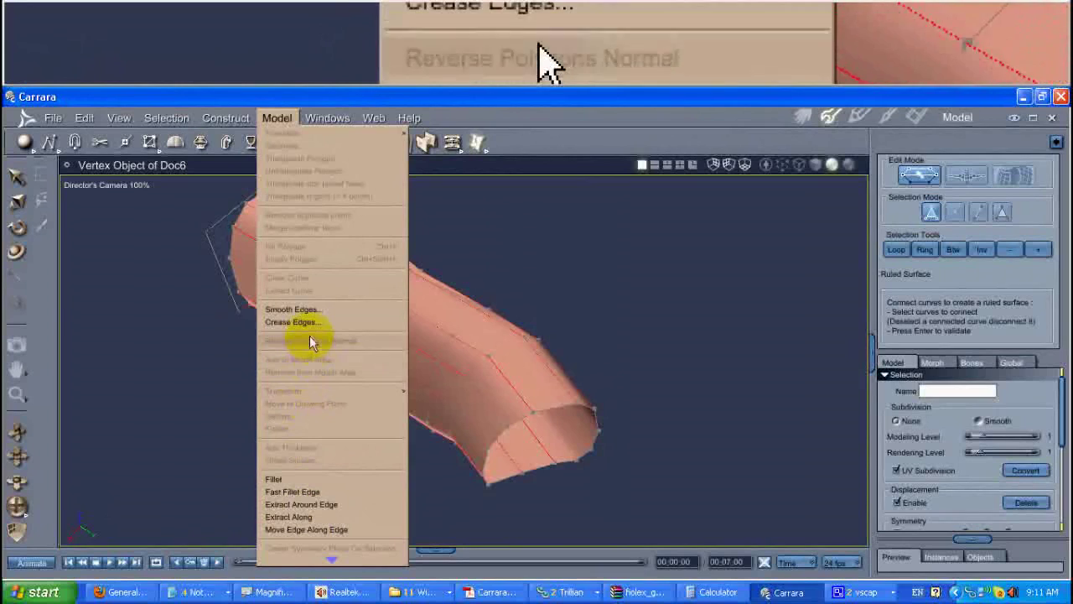
{"action": "left_click", "coordinate": [233, 359]}
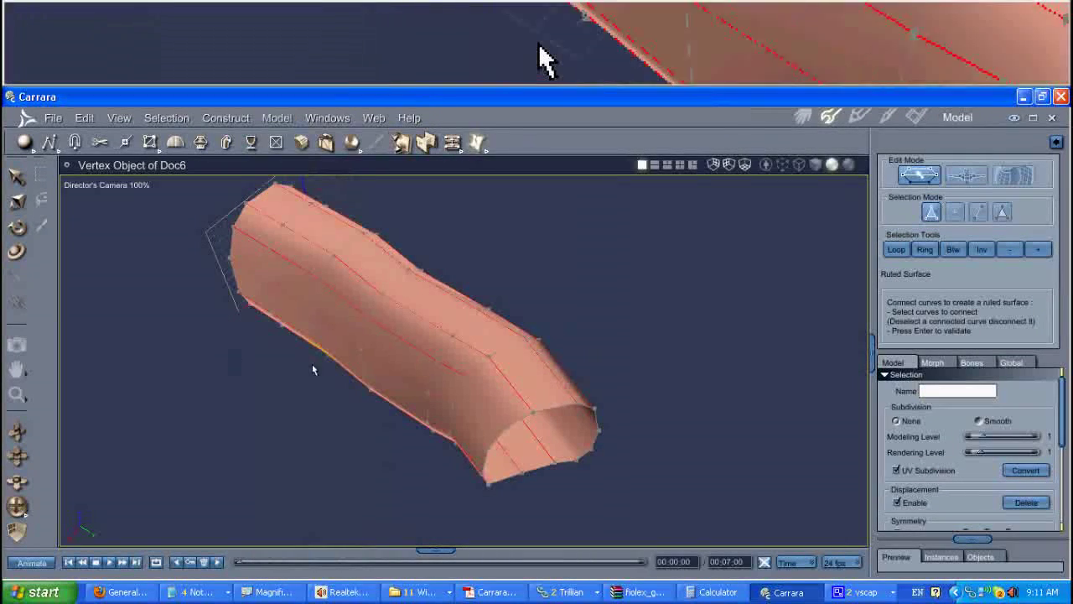
{"action": "middle_click_drag", "start_coordinate": [631, 350], "coordinate": [496, 317]}
{"action": "left_click", "coordinate": [413, 317]}
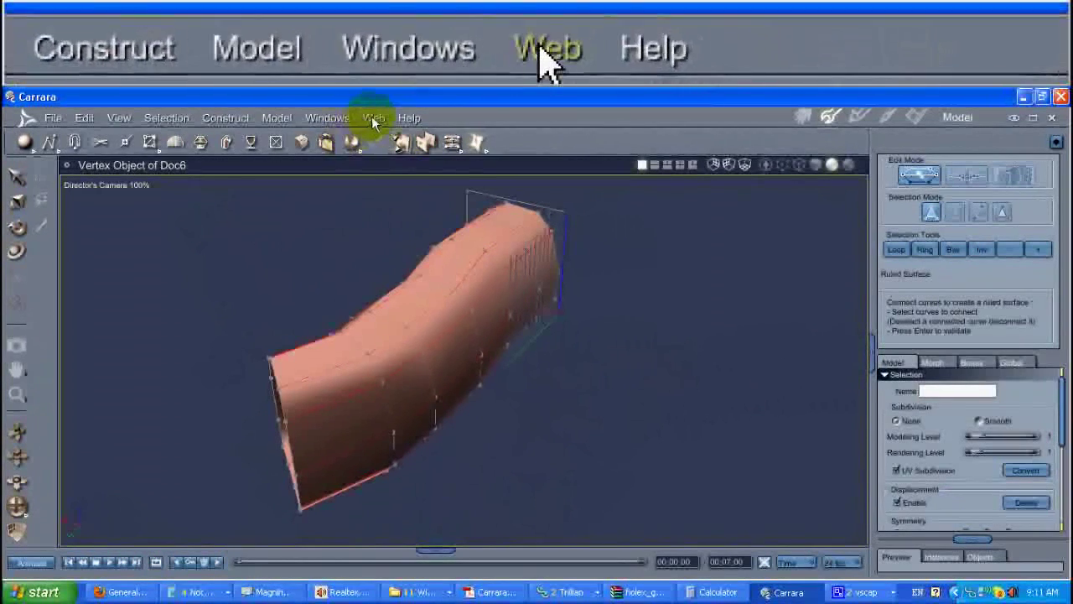
{"action": "left_click", "coordinate": [328, 117]}
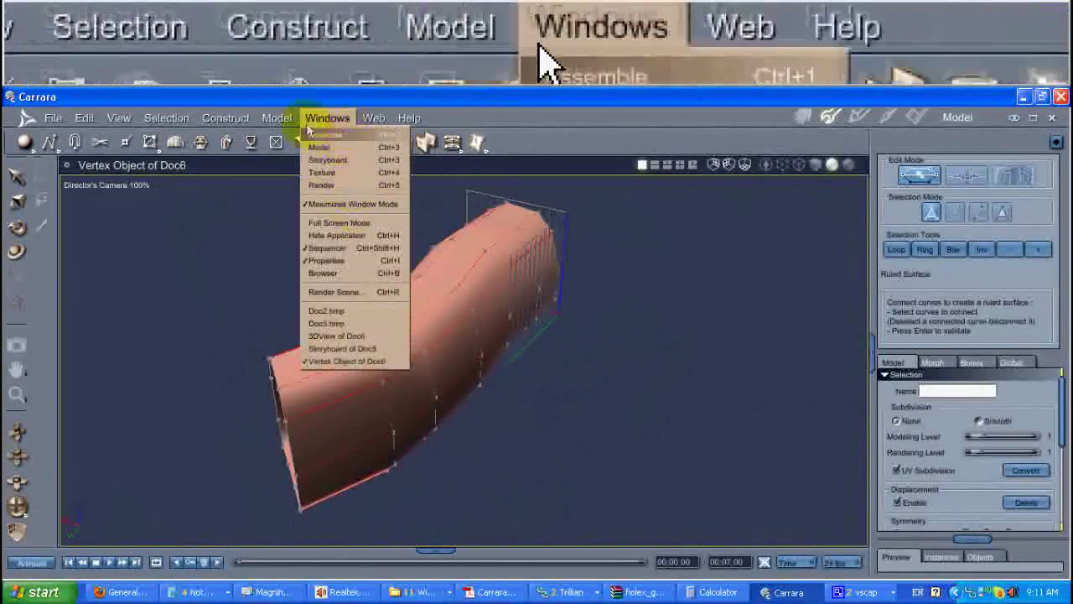
{"action": "mouse_move", "coordinate": [275, 118]}
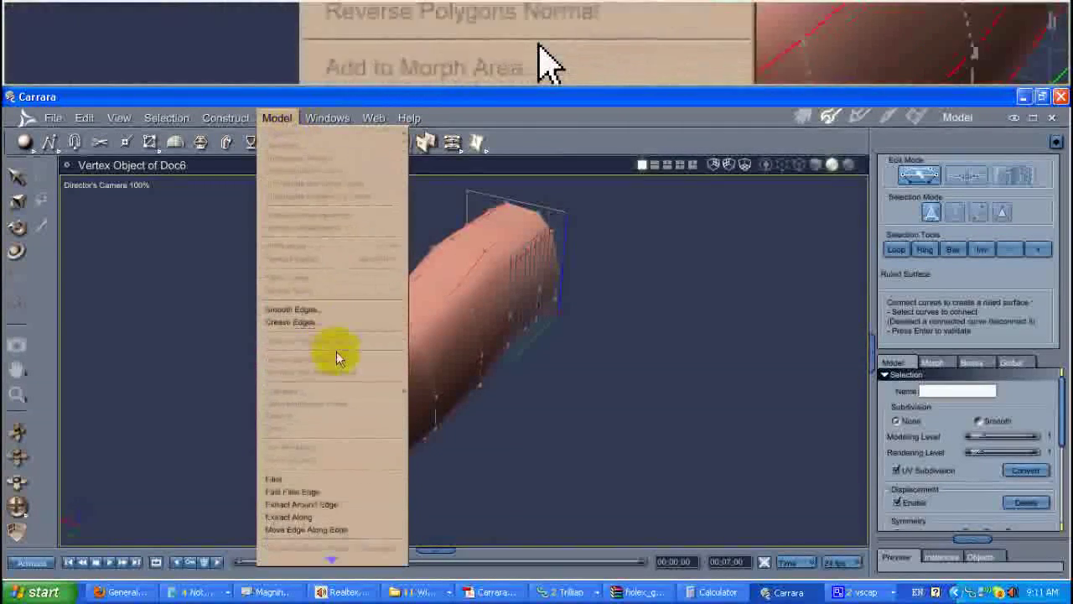
{"action": "left_click", "coordinate": [474, 228]}
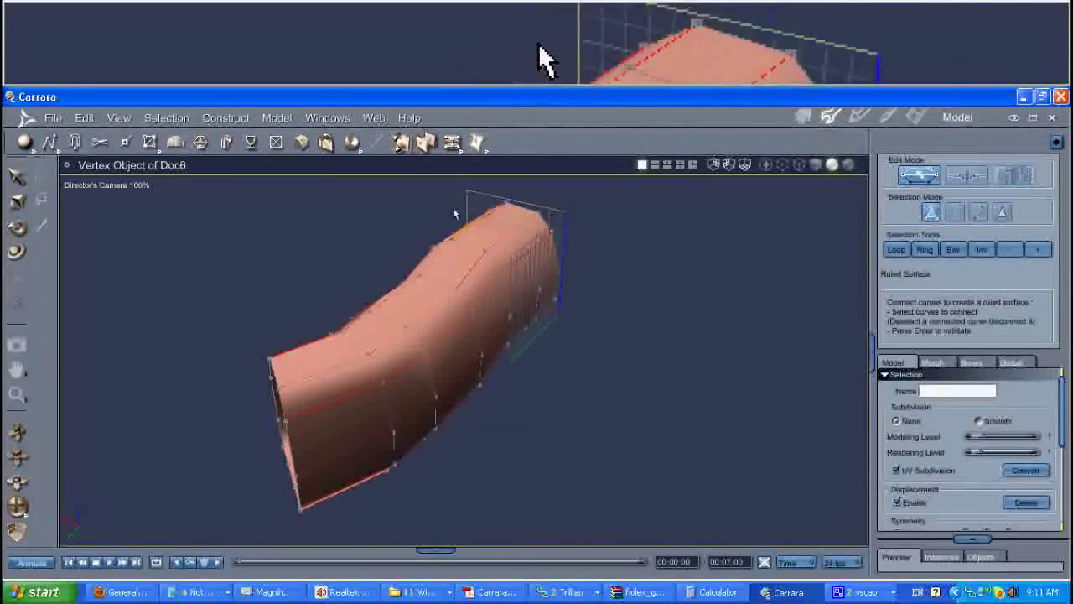
{"action": "middle_click_drag", "start_coordinate": [446, 249], "coordinate": [429, 318]}
{"action": "right_click", "coordinate": [413, 332]}
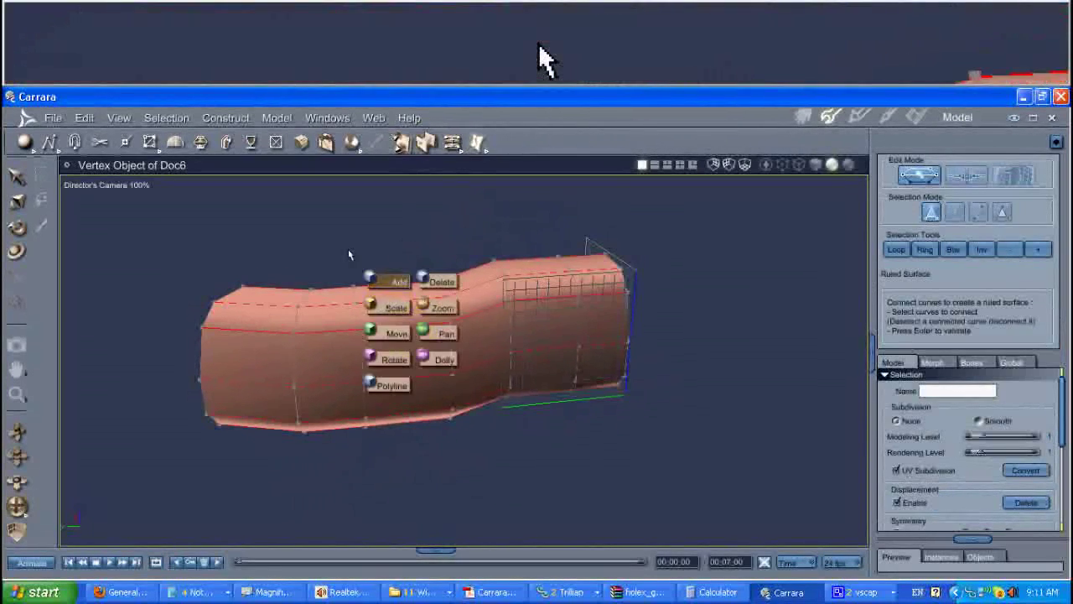
{"action": "key", "text": "alt+Tab"}
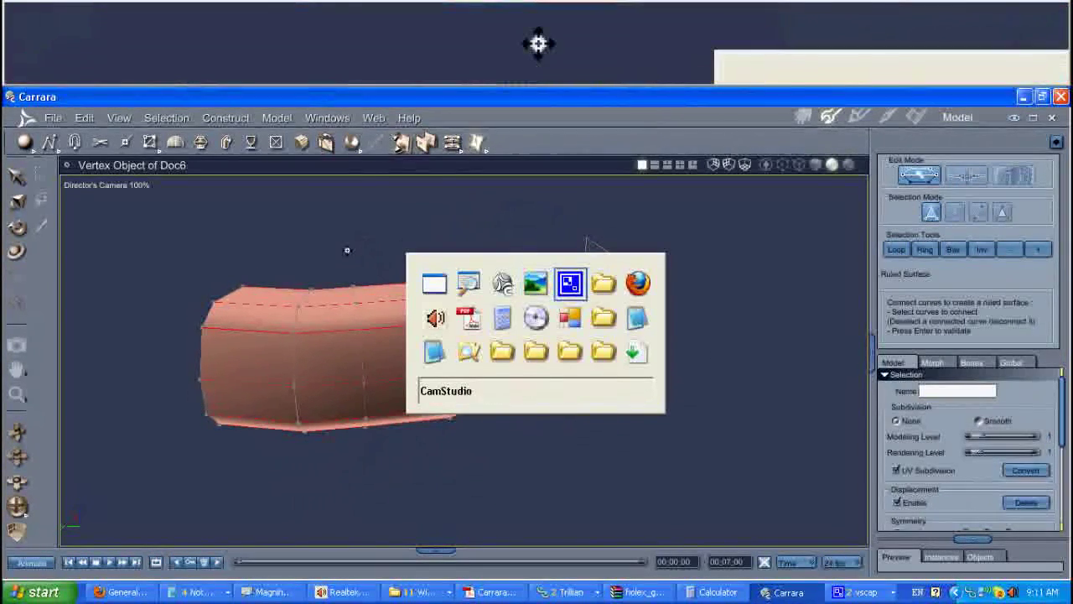
{"action": "left_click", "coordinate": [197, 211]}
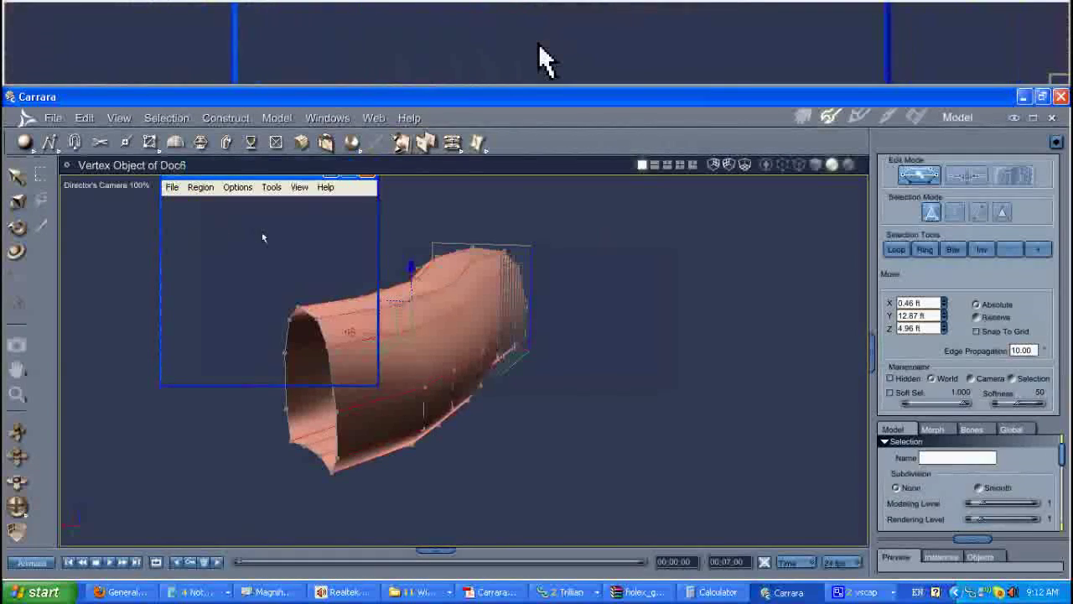
- Return to the Assemble room and delete Light 1 from the scene
{"action": "middle_click_drag", "start_coordinate": [470, 210], "coordinate": [495, 226]}
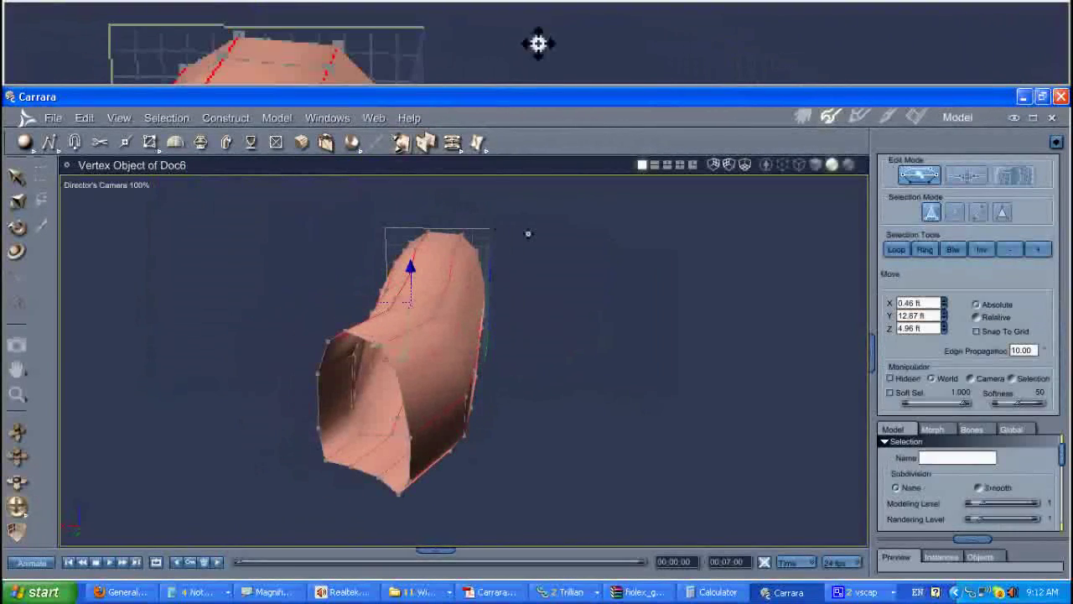
{"action": "left_click", "coordinate": [801, 115]}
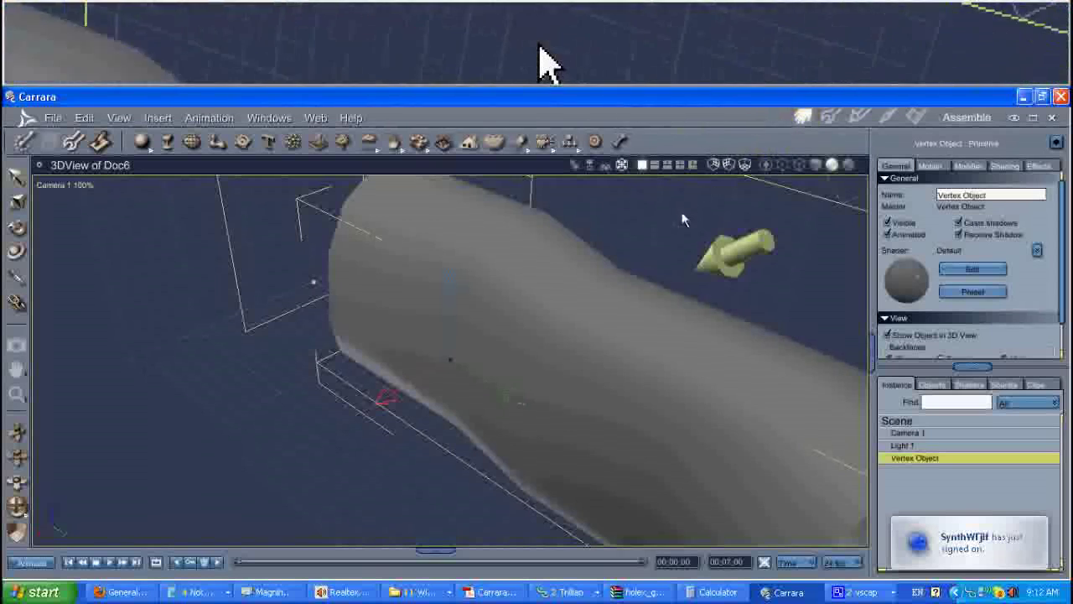
{"action": "middle_click_drag", "start_coordinate": [647, 248], "coordinate": [576, 230]}
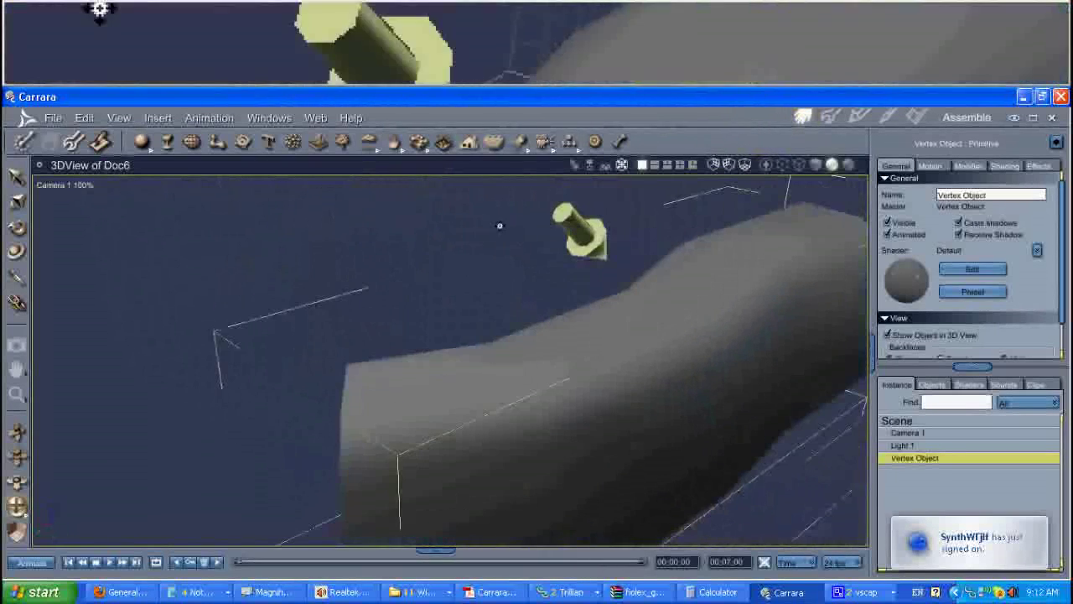
{"action": "left_click", "coordinate": [574, 228]}
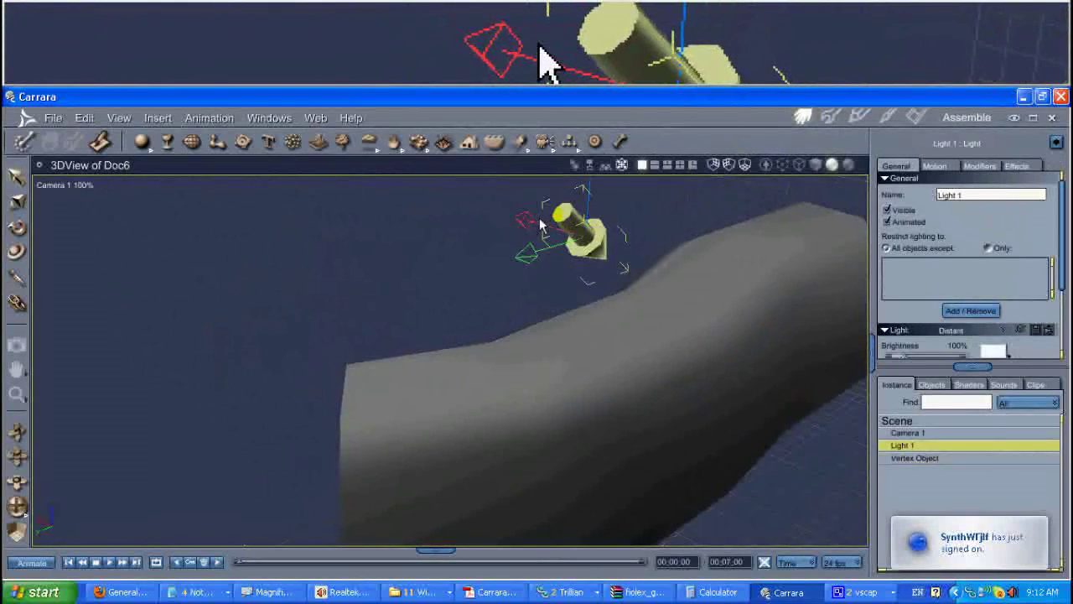
{"action": "key", "text": "Delete"}
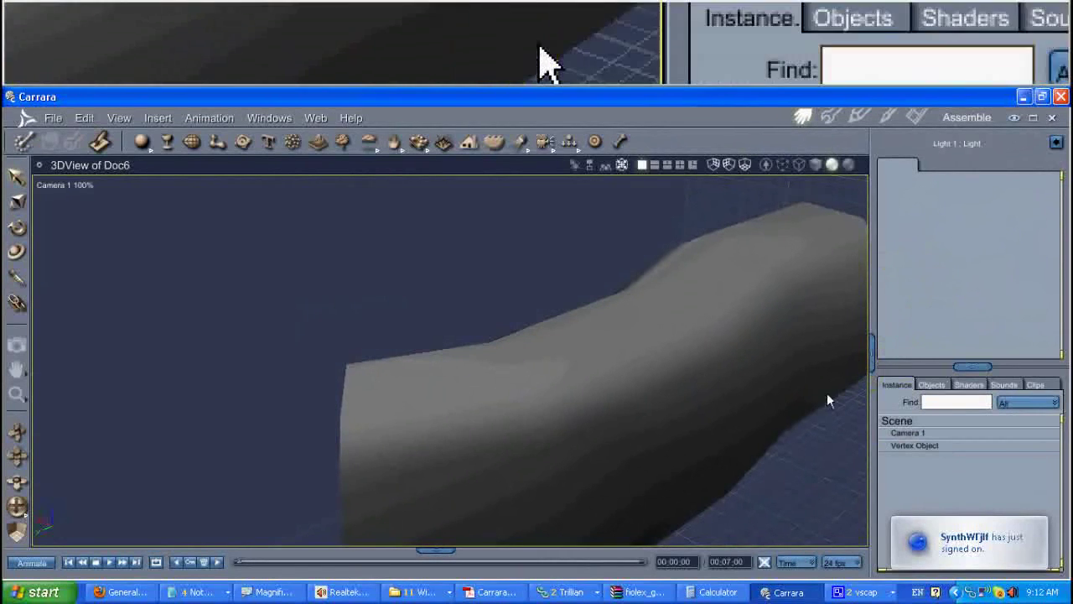
- Set the tunnel object's backfaces to Hide and check the see-through view into the tunnel
{"action": "left_click", "coordinate": [690, 412]}
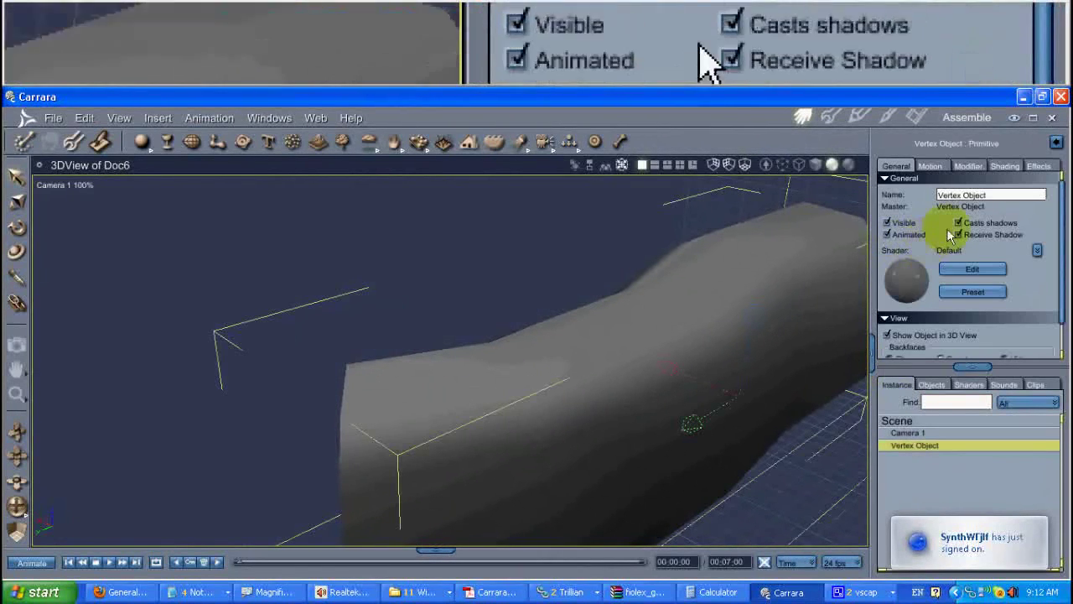
{"action": "left_click", "coordinate": [999, 167]}
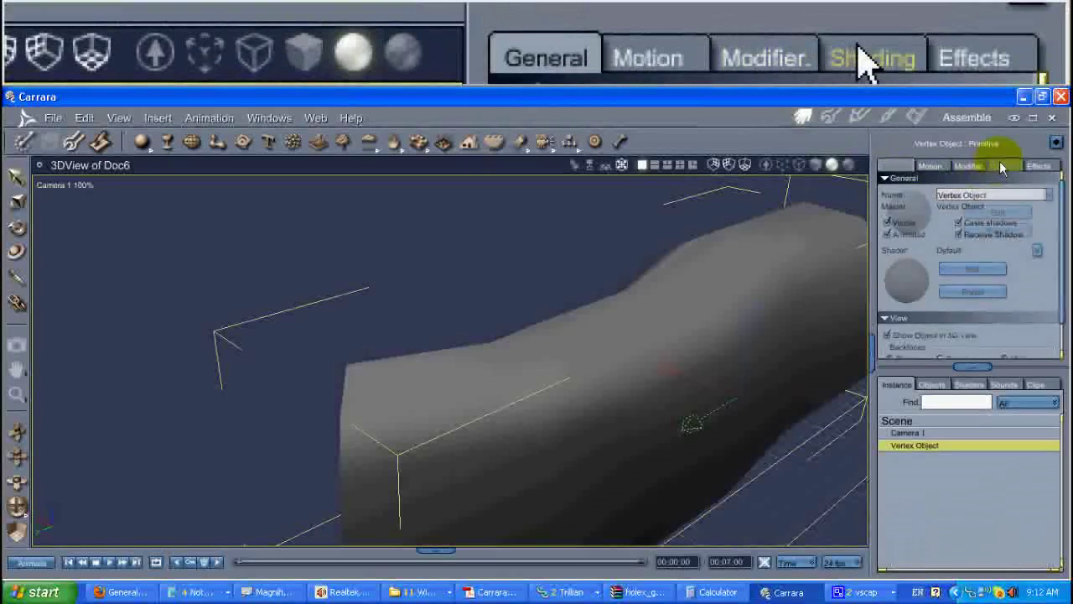
{"action": "left_click", "coordinate": [972, 167]}
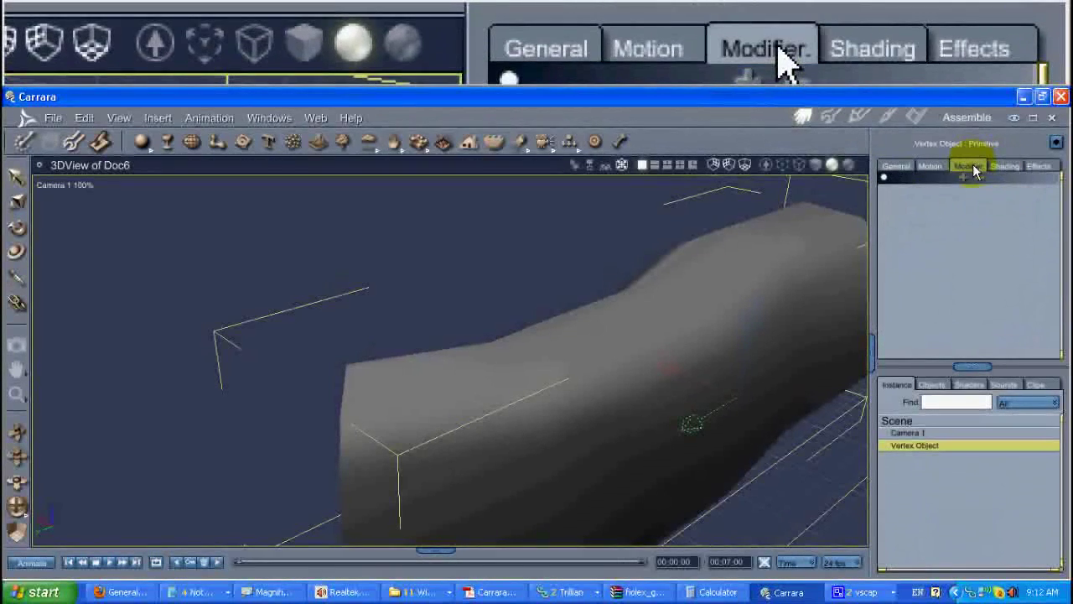
{"action": "left_click", "coordinate": [893, 167]}
{"action": "middle_click_drag", "start_coordinate": [724, 396], "coordinate": [716, 374]}
{"action": "mouse_move", "coordinate": [715, 374]}
{"action": "left_mouse_down"}
{"action": "mouse_move", "coordinate": [802, 367]}
{"action": "mouse_move", "coordinate": [710, 381]}
{"action": "left_mouse_up"}
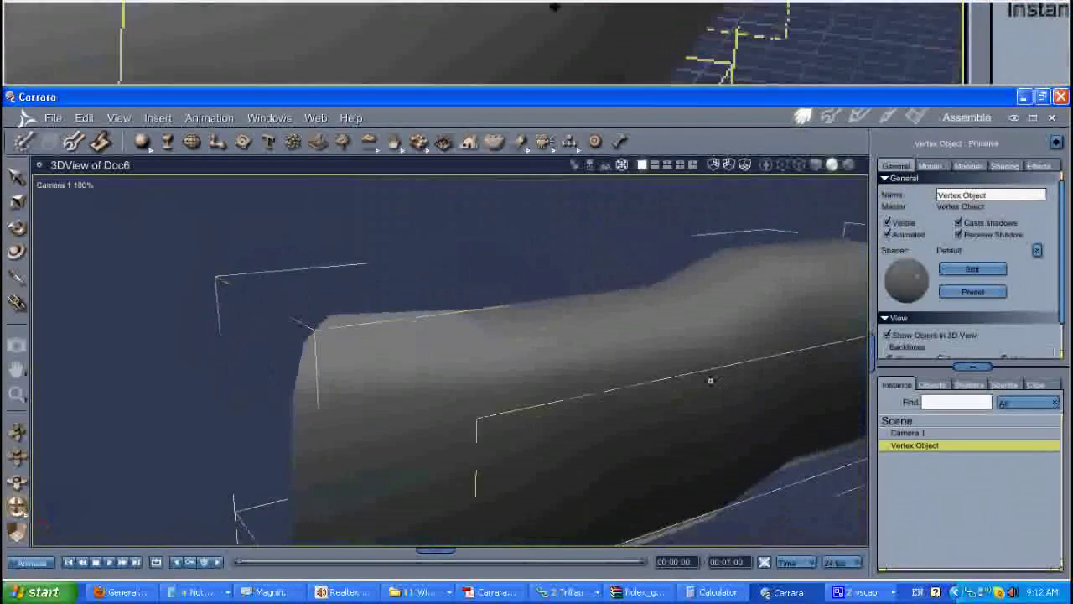
{"action": "scroll", "coordinate": [1022, 304], "scroll_direction": "down", "scroll_amount": 1}
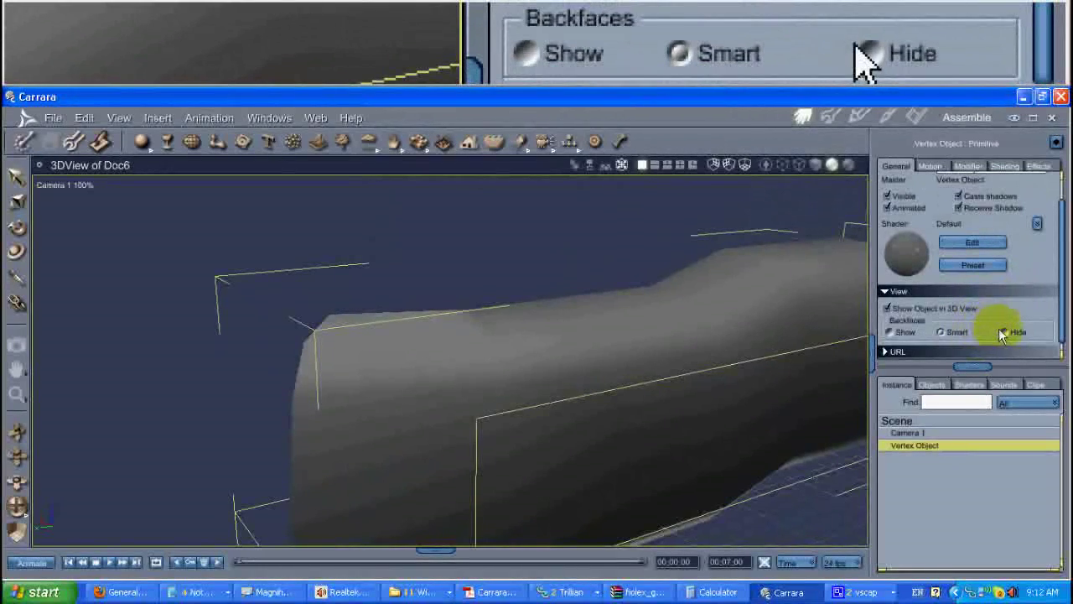
{"action": "left_click", "coordinate": [1002, 332]}
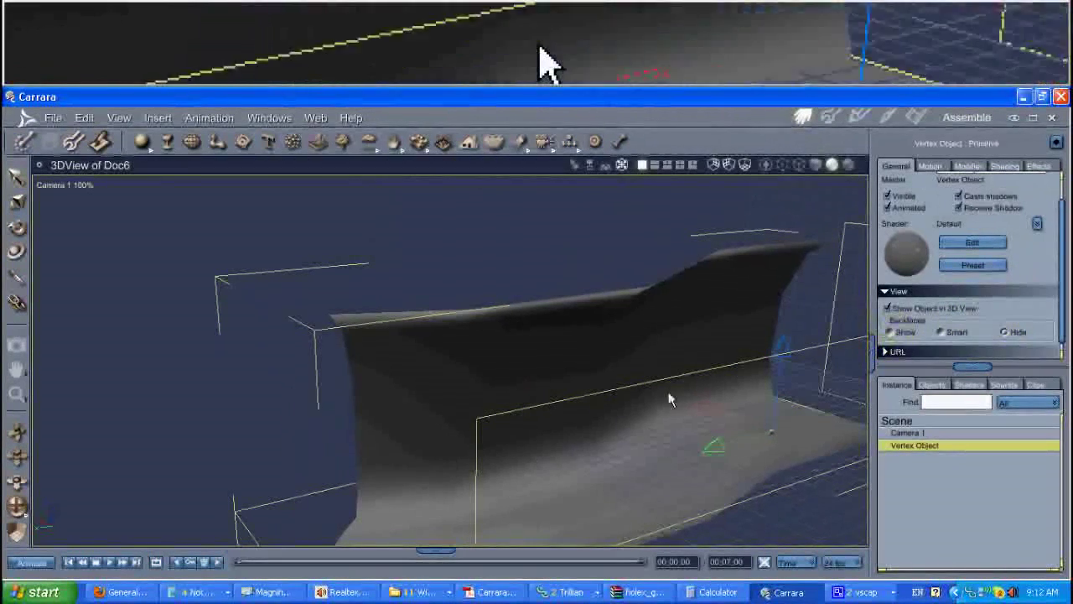
{"action": "left_click_drag", "start_coordinate": [591, 442], "coordinate": [524, 447]}
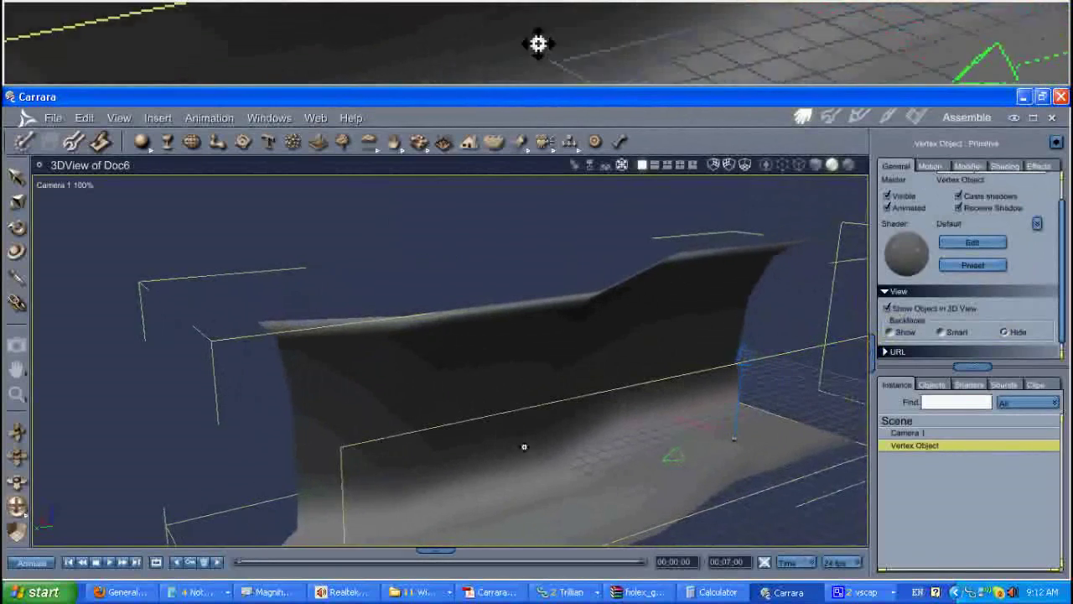
{"action": "left_click_drag", "start_coordinate": [403, 465], "coordinate": [472, 476]}
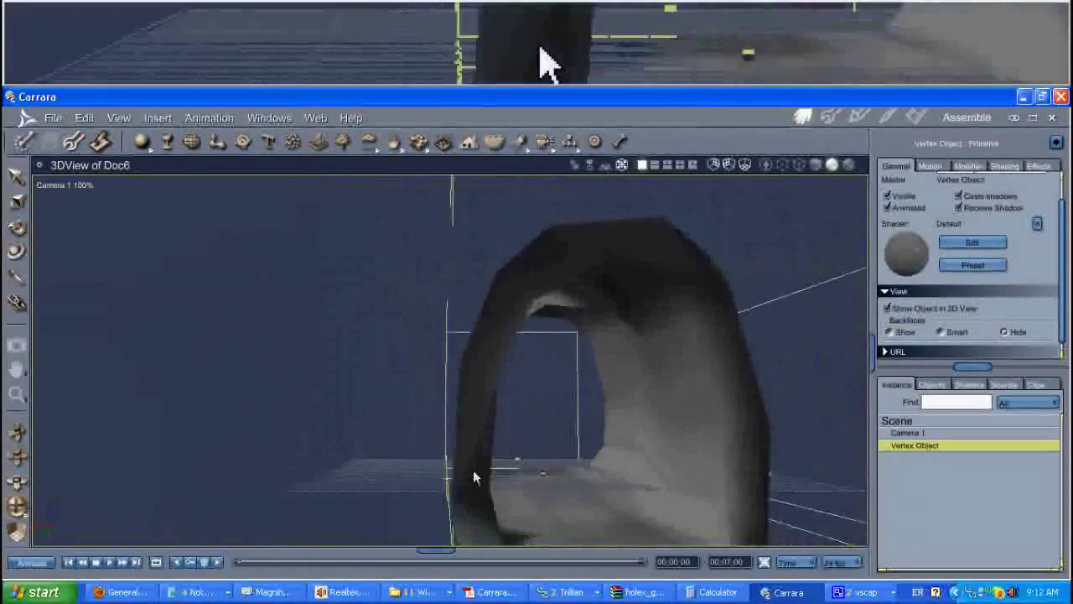
{"action": "left_click", "coordinate": [524, 506]}
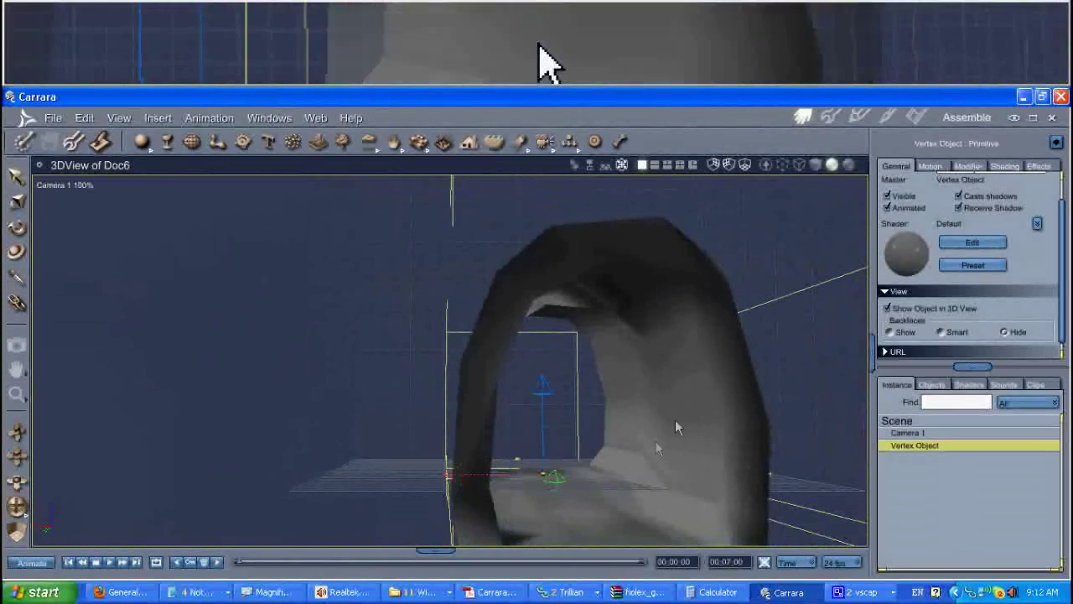
- Try stretching the tunnel to a Z size of 80 ft without uniform scaling, and undo the change
{"action": "left_click", "coordinate": [1000, 165]}
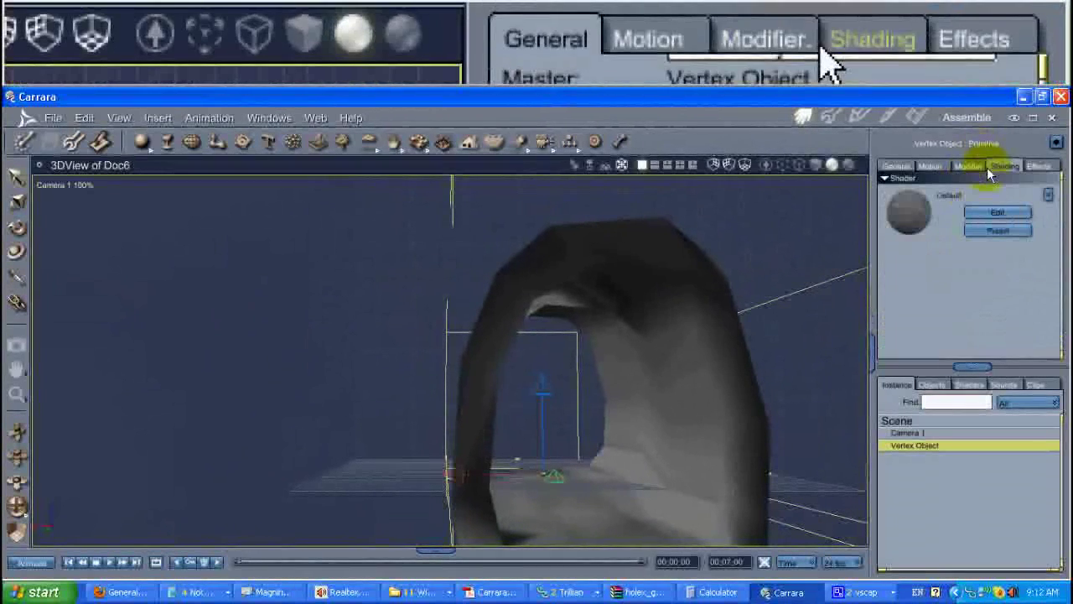
{"action": "left_click", "coordinate": [967, 166]}
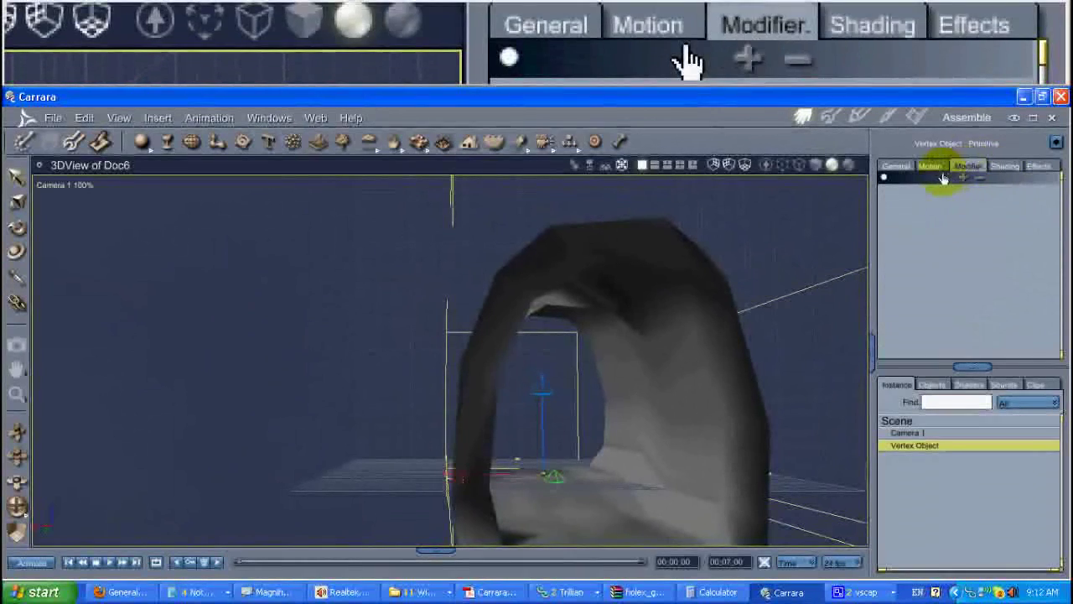
{"action": "left_click", "coordinate": [963, 177]}
{"action": "left_click", "coordinate": [1007, 167]}
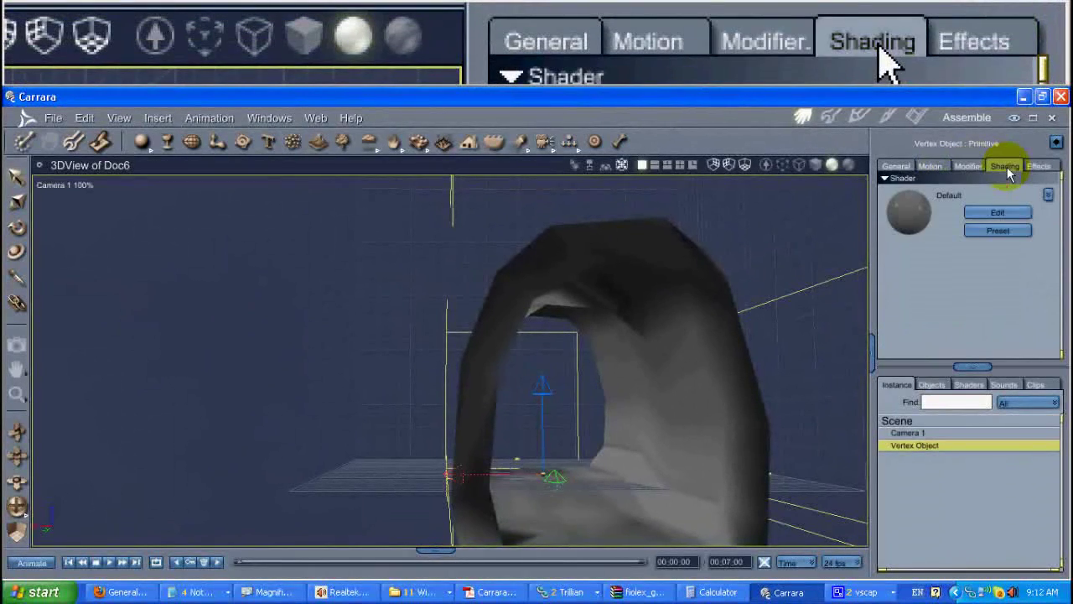
{"action": "left_click", "coordinate": [977, 166]}
{"action": "left_click", "coordinate": [932, 166]}
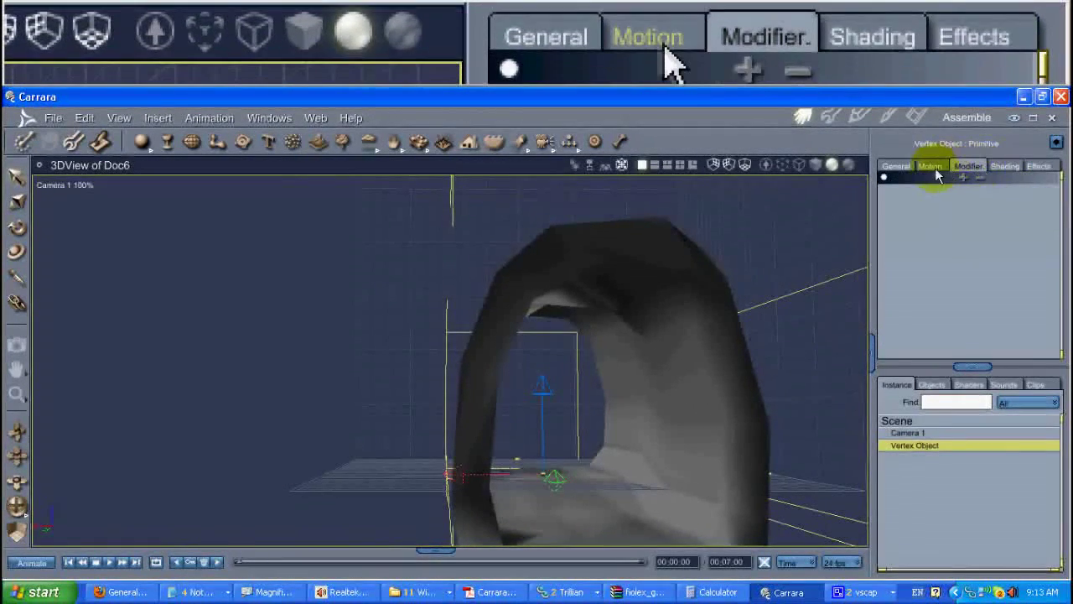
{"action": "scroll", "coordinate": [904, 325], "scroll_direction": "down", "scroll_amount": 2}
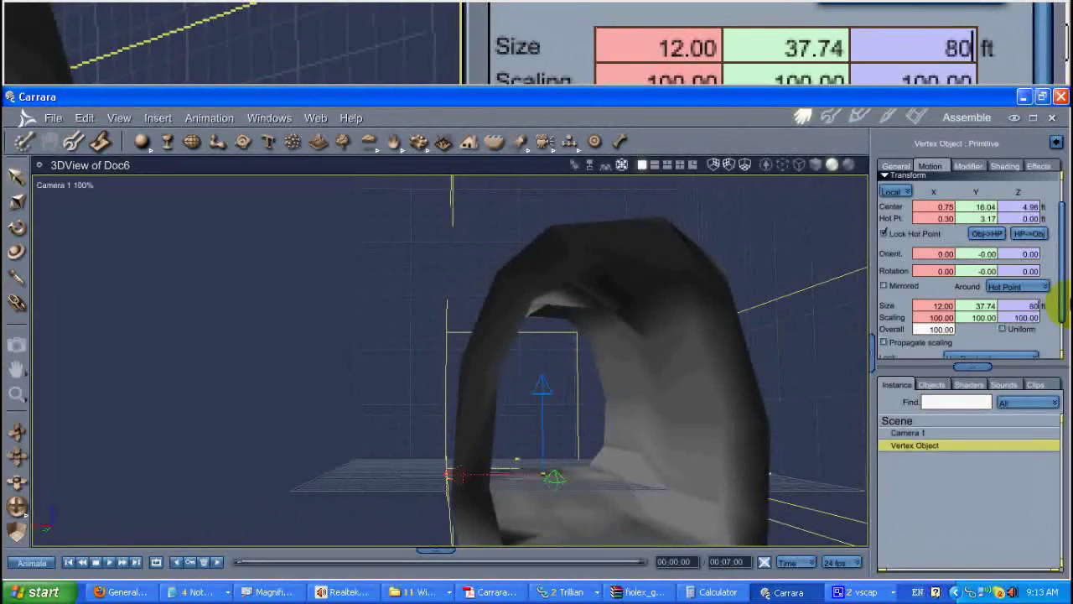
{"action": "key", "text": "Tab"}
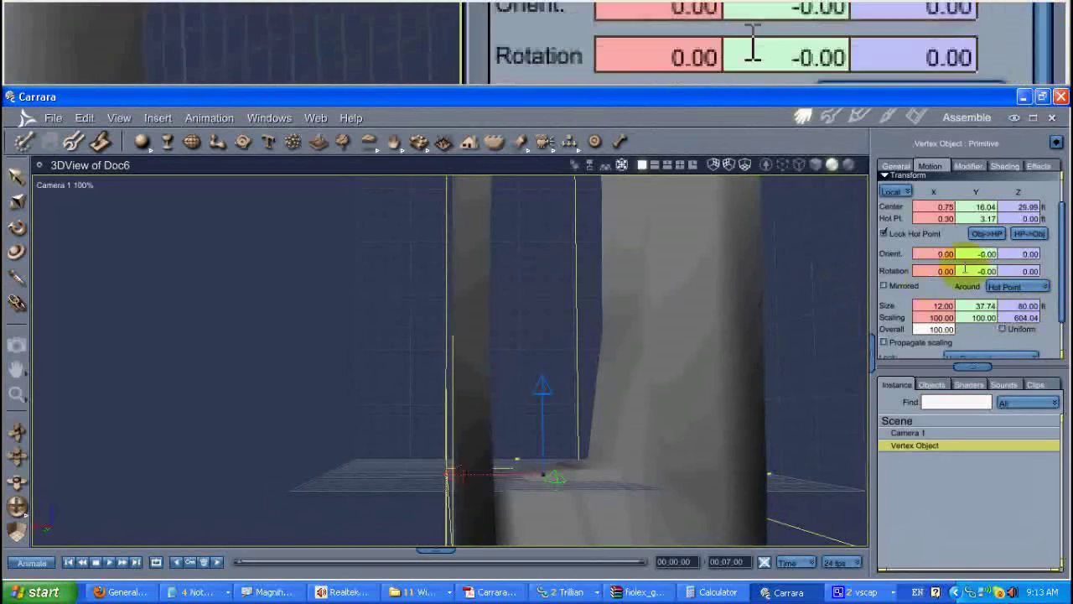
{"action": "key", "text": "ctrl+z"}
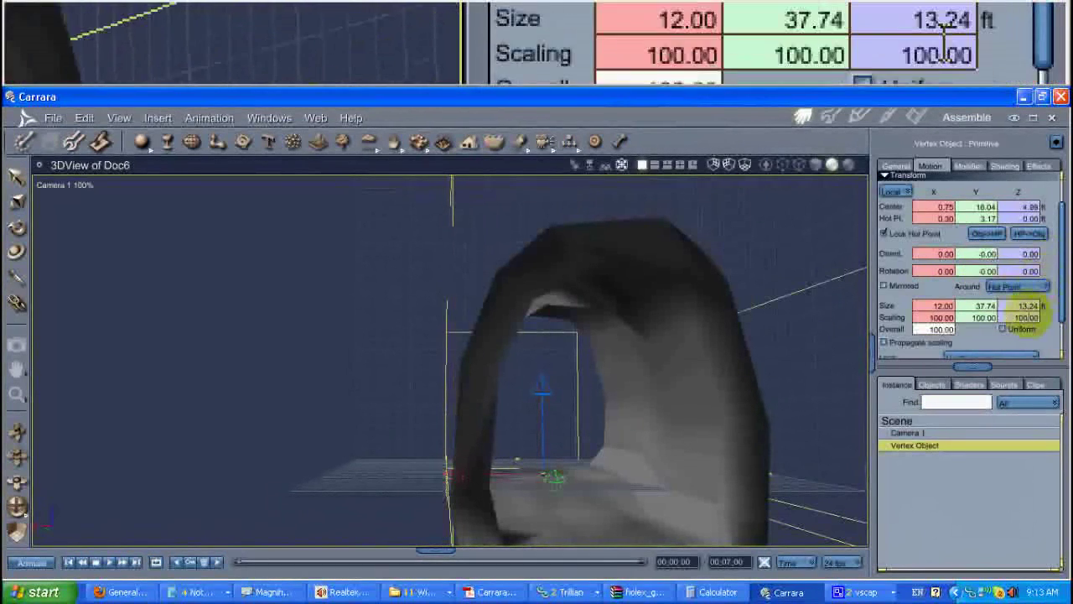
- Turn on uniform scaling for the tunnel and set its Z size to 80 ft
{"action": "left_click", "coordinate": [1006, 330]}
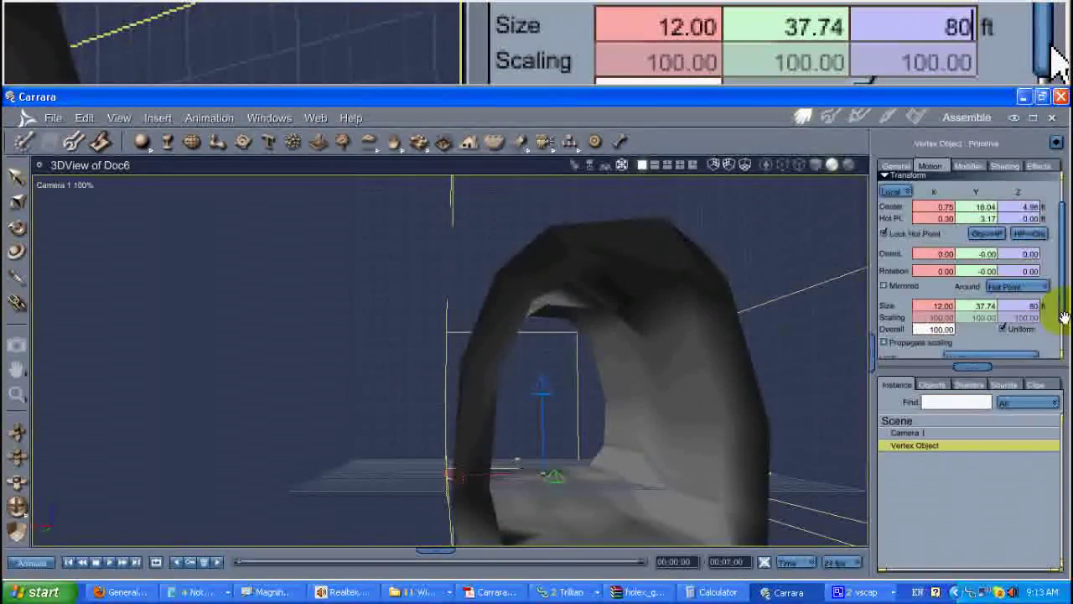
{"action": "key", "text": "Tab"}
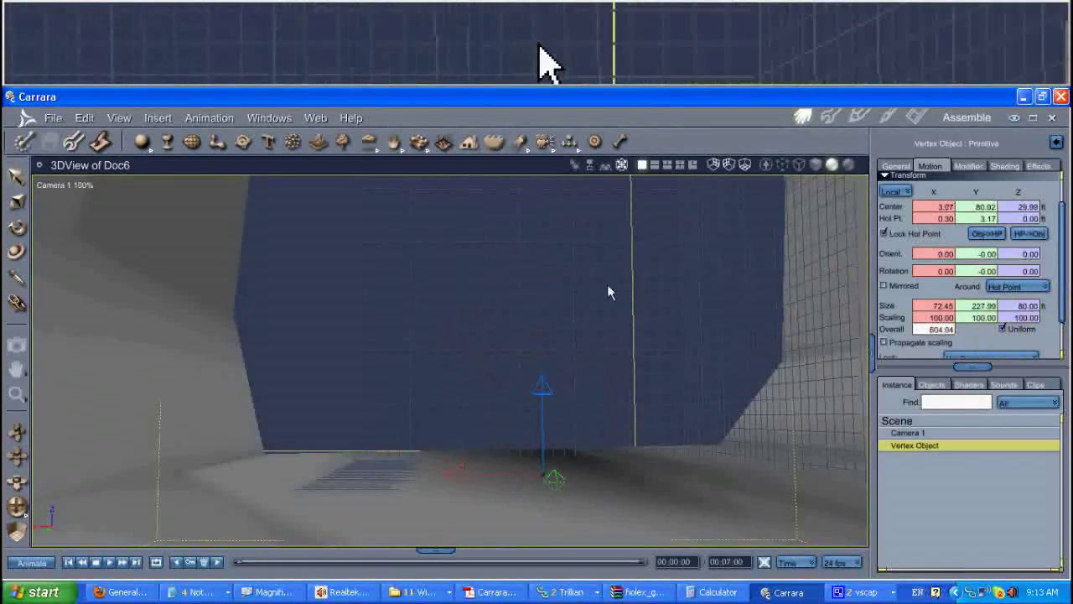
- Inspect the enlarged tunnel from the side and look into its open end from several angles
{"action": "scroll", "coordinate": [575, 266], "scroll_direction": "down", "scroll_amount": 4}
{"action": "middle_click_drag", "start_coordinate": [626, 275], "coordinate": [520, 324]}
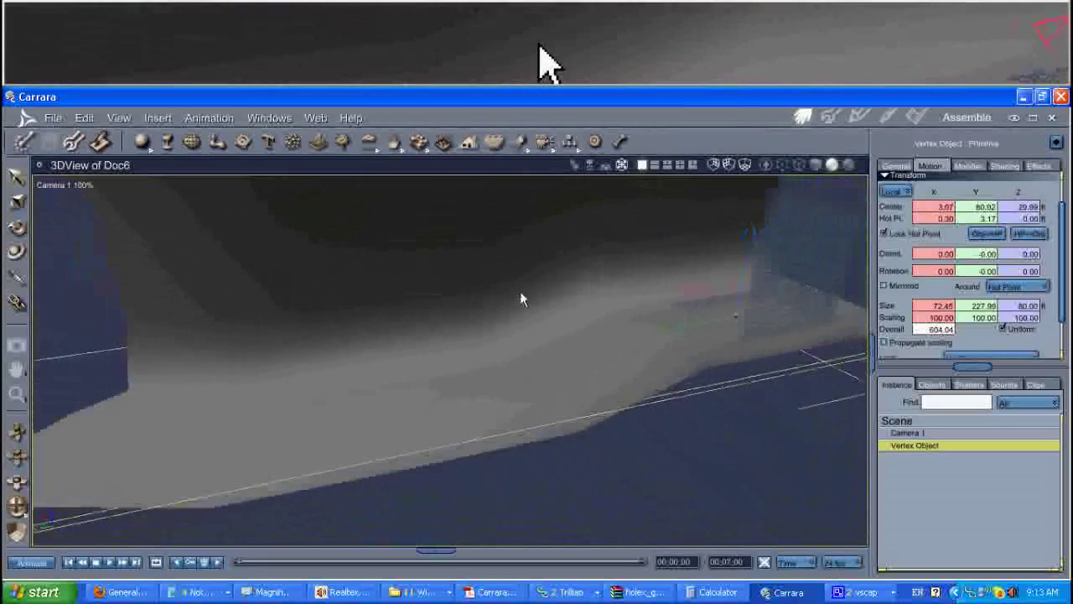
{"action": "mouse_move", "coordinate": [536, 289]}
{"action": "left_mouse_down"}
{"action": "mouse_move", "coordinate": [502, 290]}
{"action": "mouse_move", "coordinate": [535, 290]}
{"action": "left_mouse_up"}
{"action": "middle_click_drag", "start_coordinate": [535, 290], "coordinate": [491, 298]}
{"action": "left_click_drag", "start_coordinate": [491, 297], "coordinate": [643, 285]}
{"action": "scroll", "coordinate": [630, 286], "scroll_direction": "up", "scroll_amount": 8}
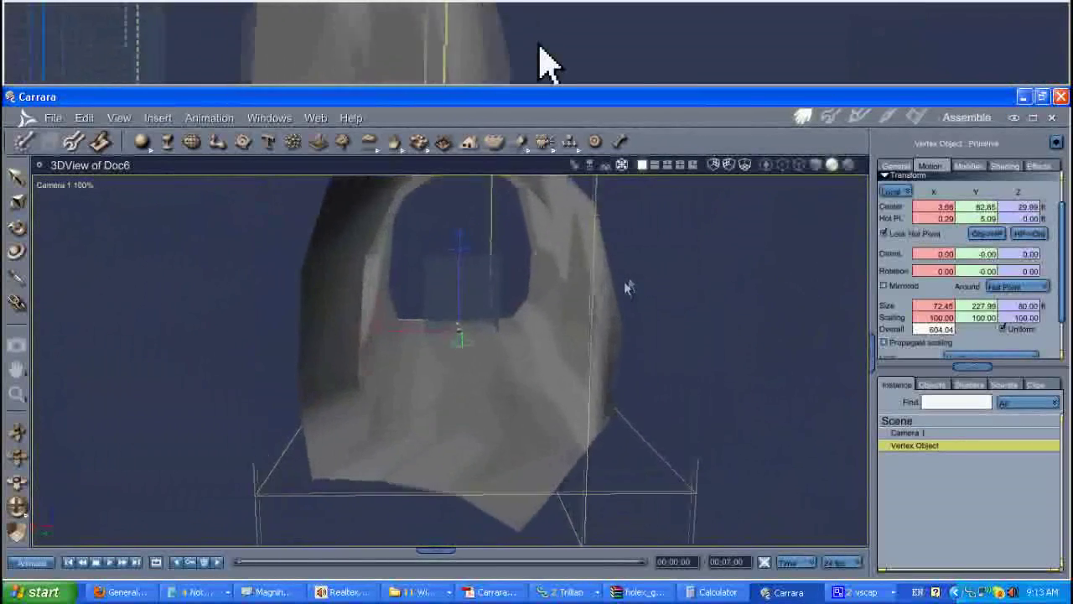
{"action": "middle_click_drag", "start_coordinate": [569, 270], "coordinate": [469, 302]}
{"action": "left_click_drag", "start_coordinate": [469, 302], "coordinate": [297, 215]}
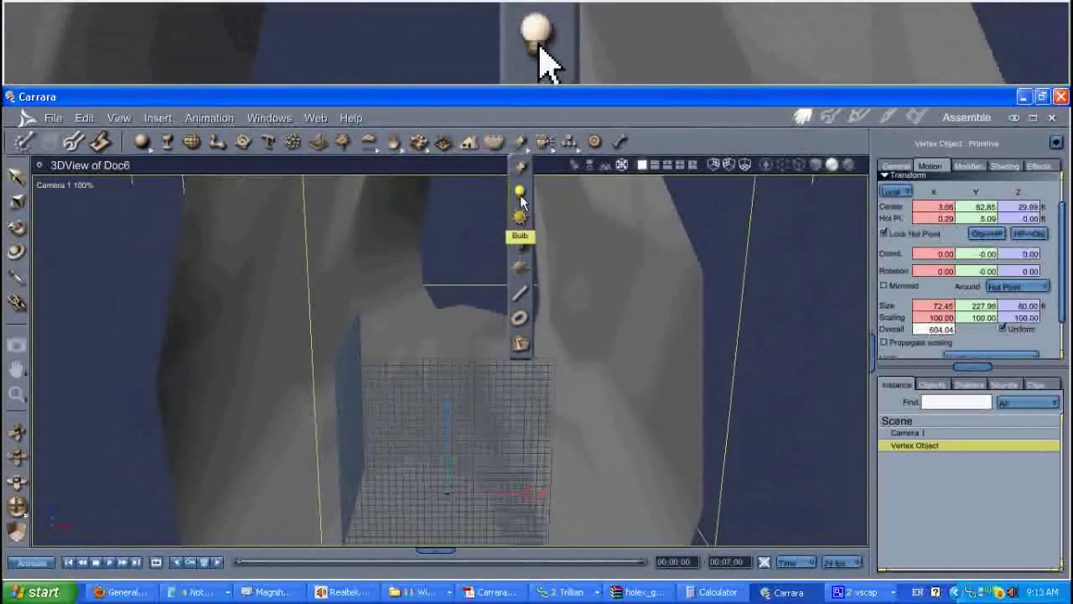
- Add a Bulb light, enlarge it to about 3.96 × 3.96 × 7.91 ft and move it near the tunnel wall at X -28.70, Z 33.45 ft
{"action": "left_click", "coordinate": [445, 437]}
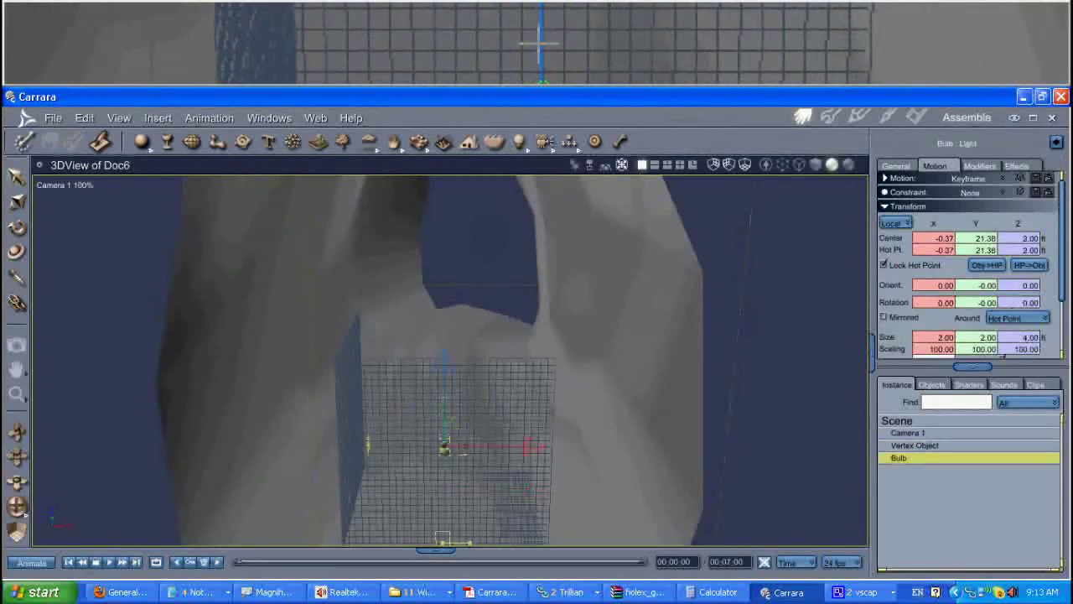
{"action": "left_click_drag", "start_coordinate": [403, 236], "coordinate": [406, 230]}
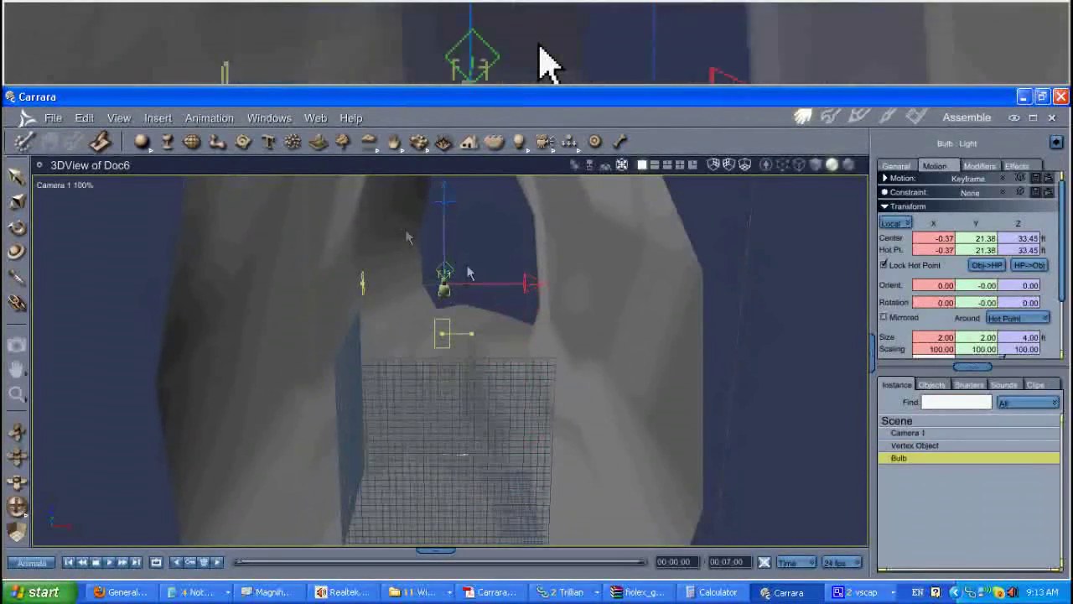
{"action": "left_click_drag", "start_coordinate": [470, 283], "coordinate": [422, 281]}
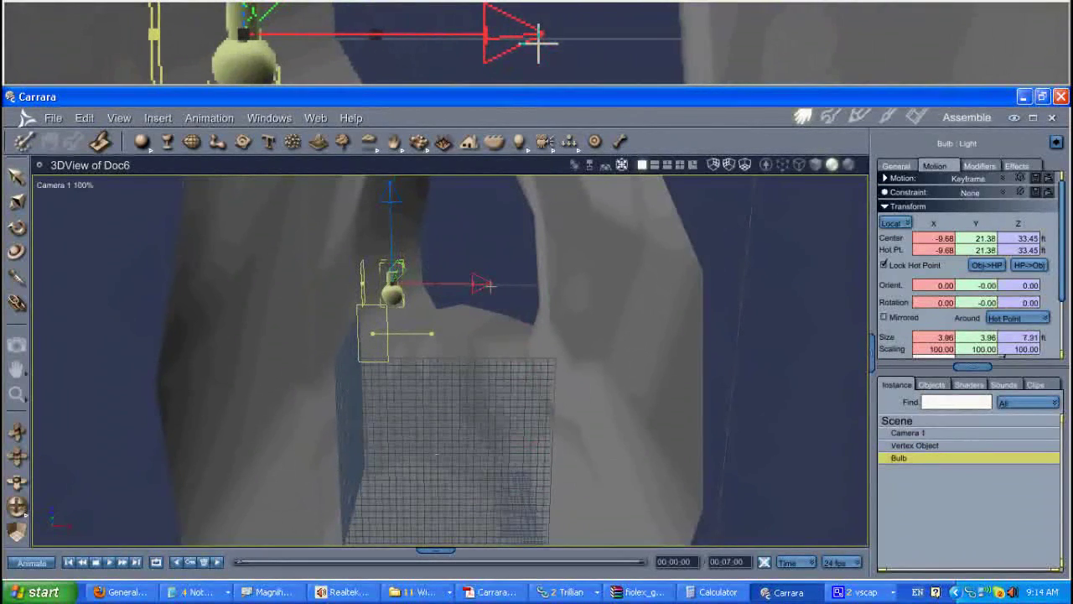
{"action": "left_click_drag", "start_coordinate": [385, 285], "coordinate": [341, 288]}
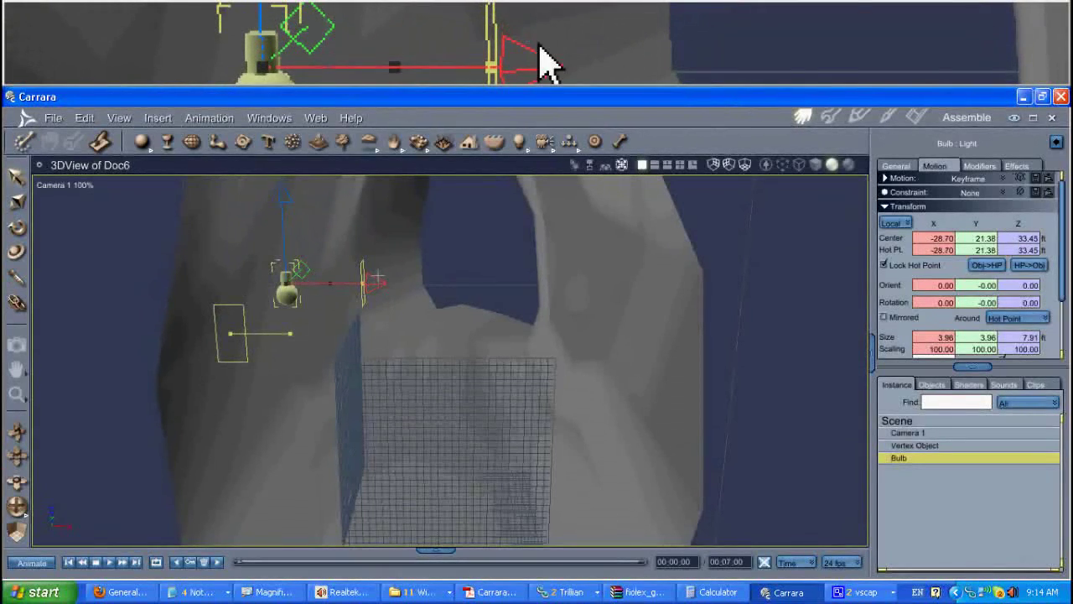
- Change the bulb light's color from white to a medium blue-violet in the color picker
{"action": "mouse_move", "coordinate": [456, 310]}
{"action": "middle_mouse_down"}
{"action": "mouse_move", "coordinate": [405, 314]}
{"action": "mouse_move", "coordinate": [461, 309]}
{"action": "mouse_move", "coordinate": [447, 338]}
{"action": "mouse_move", "coordinate": [443, 318]}
{"action": "middle_mouse_up"}
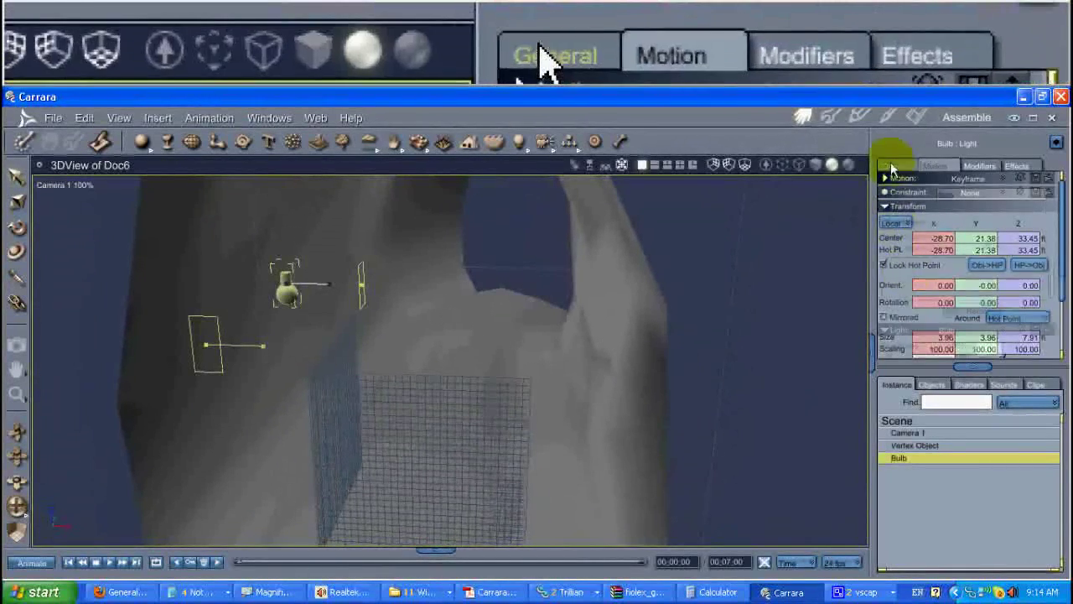
{"action": "left_click", "coordinate": [893, 165]}
{"action": "scroll", "coordinate": [918, 315], "scroll_direction": "down", "scroll_amount": 3}
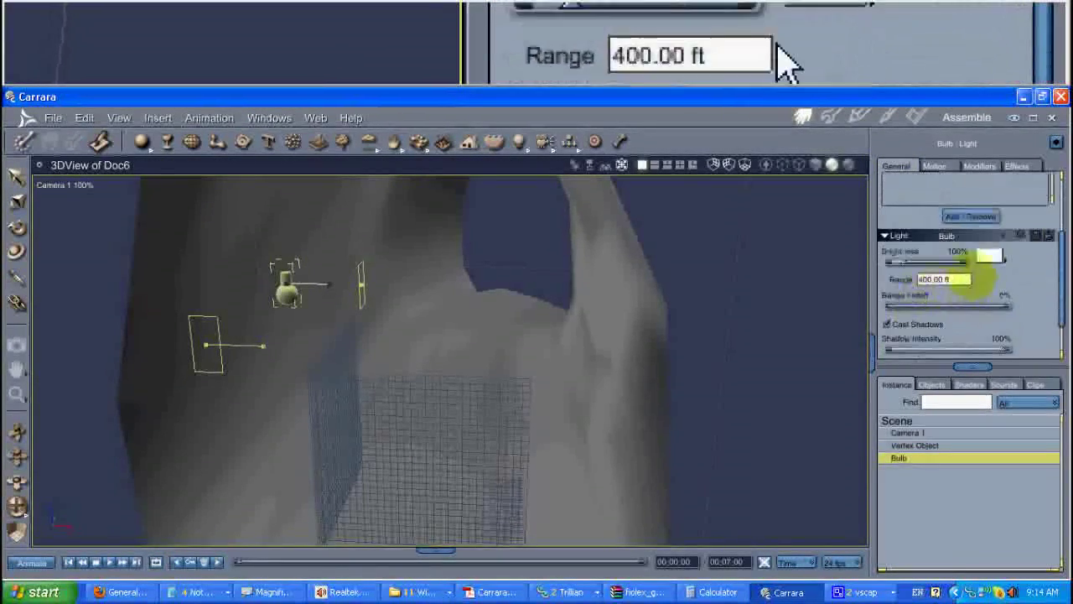
{"action": "left_click", "coordinate": [986, 261]}
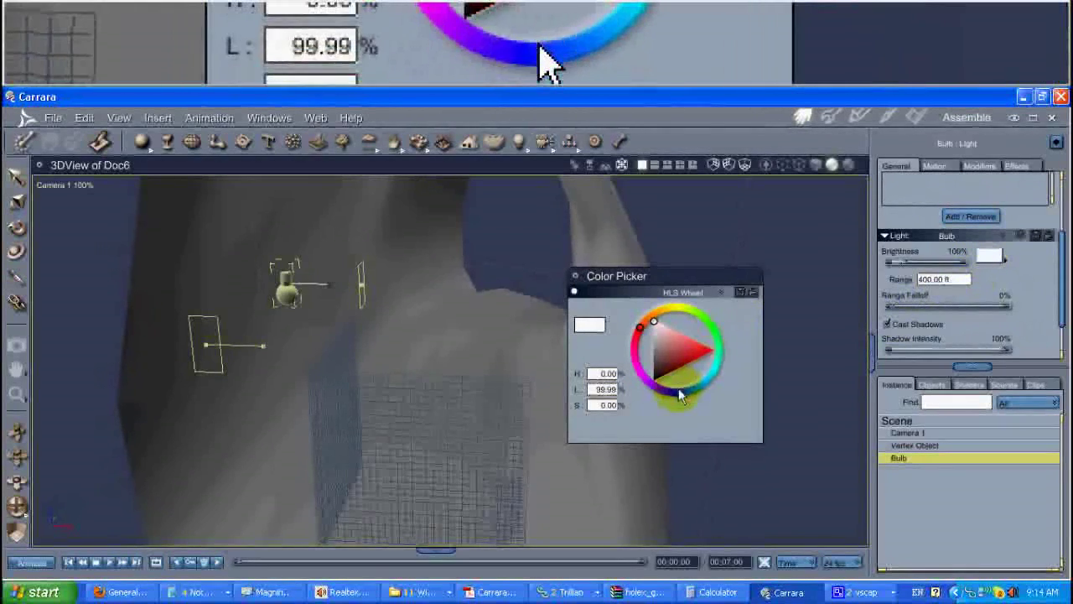
{"action": "left_click", "coordinate": [678, 388]}
{"action": "left_click_drag", "start_coordinate": [679, 350], "coordinate": [687, 344]}
{"action": "left_click", "coordinate": [575, 276]}
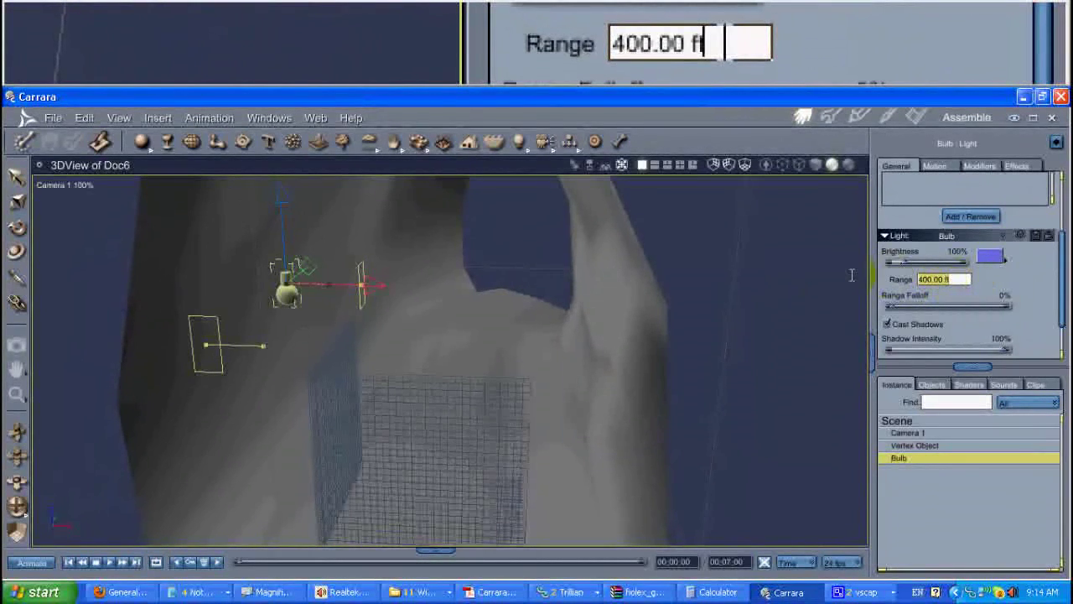
- Set the bulb's range to 400 ft with a 48% range falloff and test-render the tunnel area around it
{"action": "type", "text": "400"}
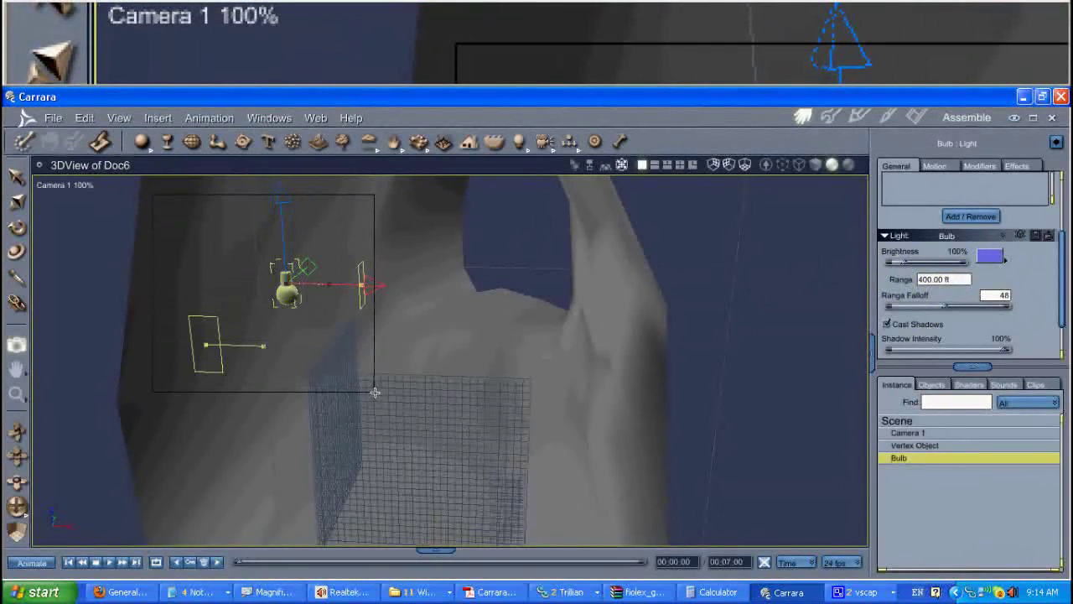
{"action": "left_click_drag", "start_coordinate": [604, 565], "coordinate": [603, 565]}
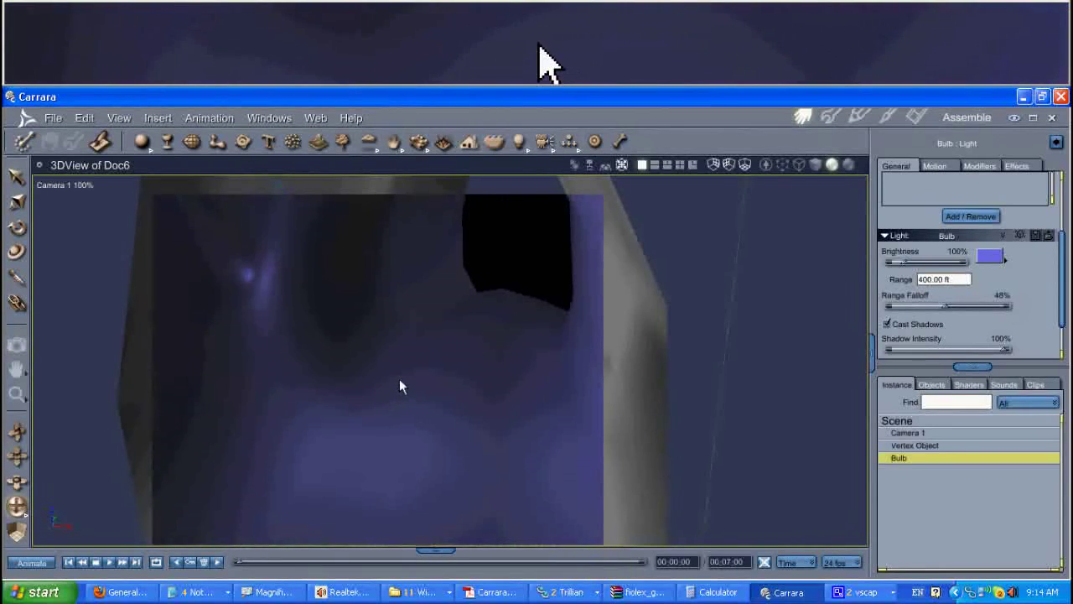
- Give the tunnel mesh the Black Marble shader from the Rocks and Stone presets and return to the scene assembly
{"action": "mouse_move", "coordinate": [400, 379]}
{"action": "middle_mouse_down"}
{"action": "mouse_move", "coordinate": [424, 376]}
{"action": "mouse_move", "coordinate": [410, 376]}
{"action": "middle_mouse_up"}
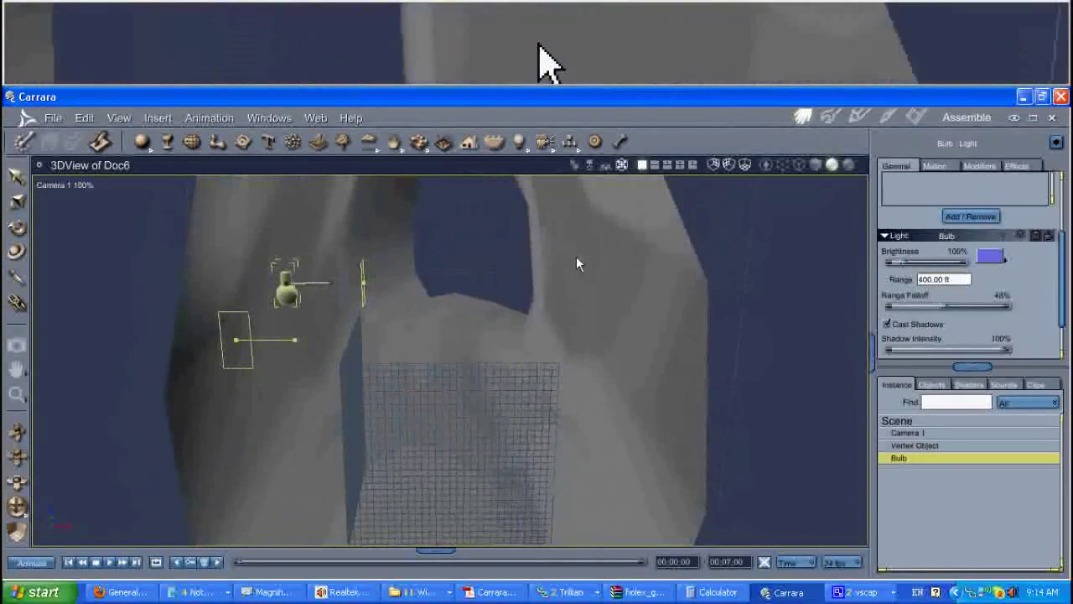
{"action": "left_click", "coordinate": [578, 272]}
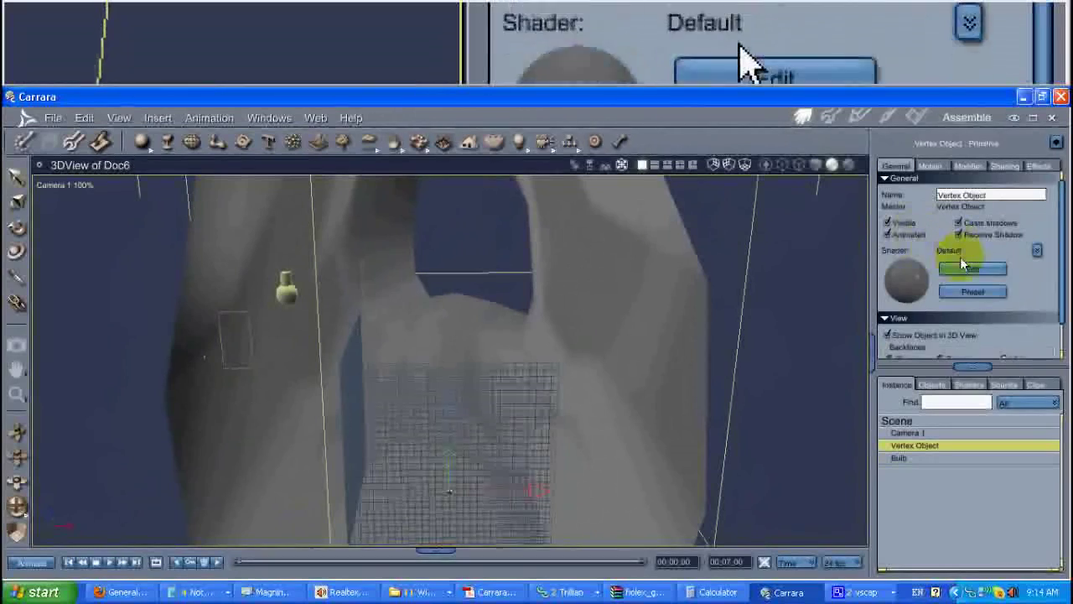
{"action": "left_click", "coordinate": [965, 267]}
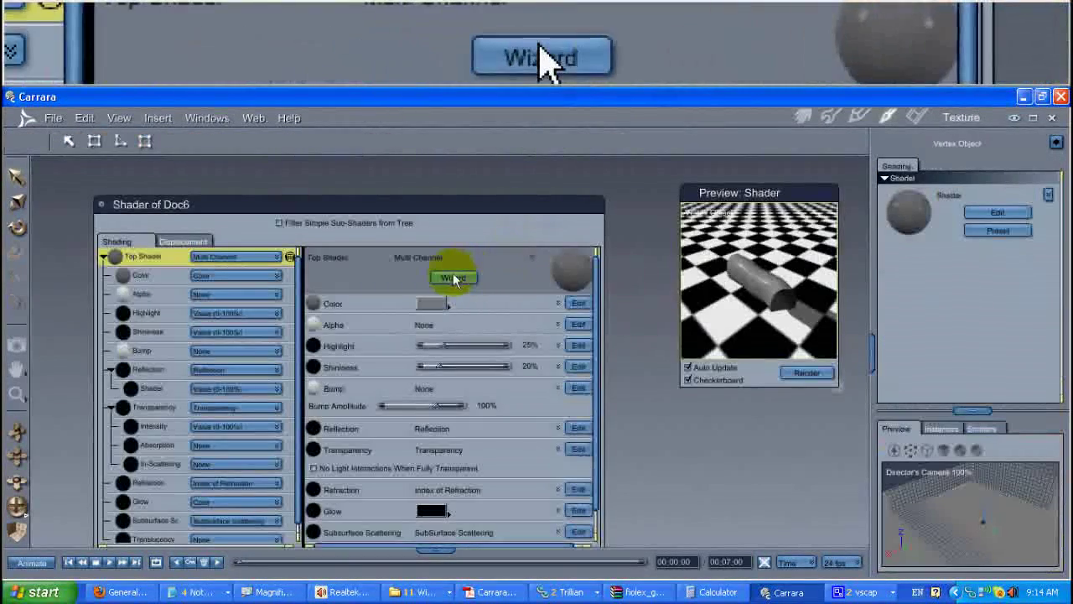
{"action": "left_click", "coordinate": [451, 278]}
{"action": "left_click", "coordinate": [584, 457]}
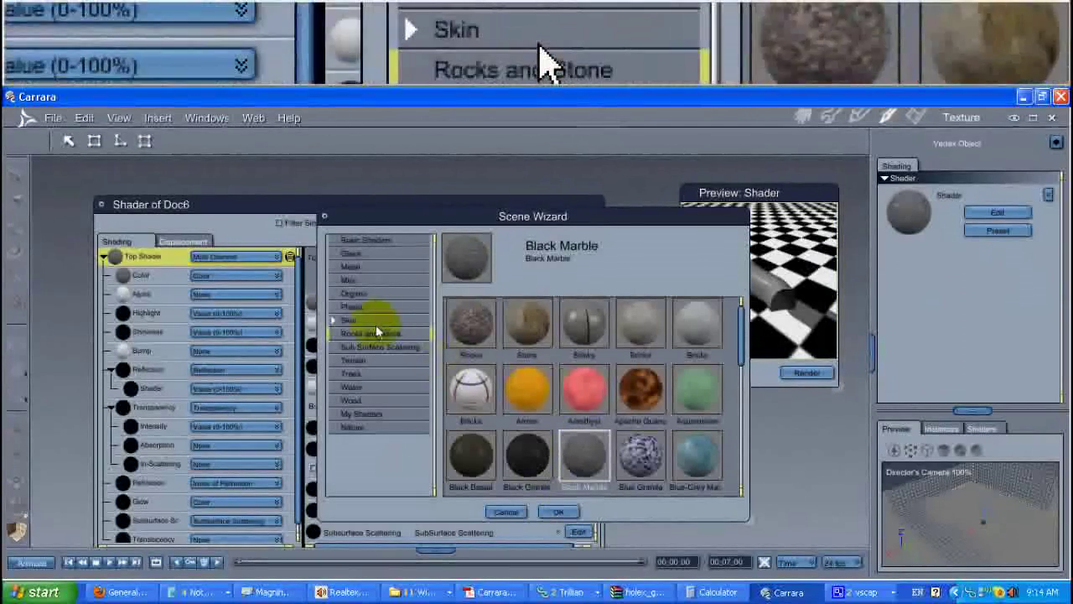
{"action": "left_click", "coordinate": [570, 510]}
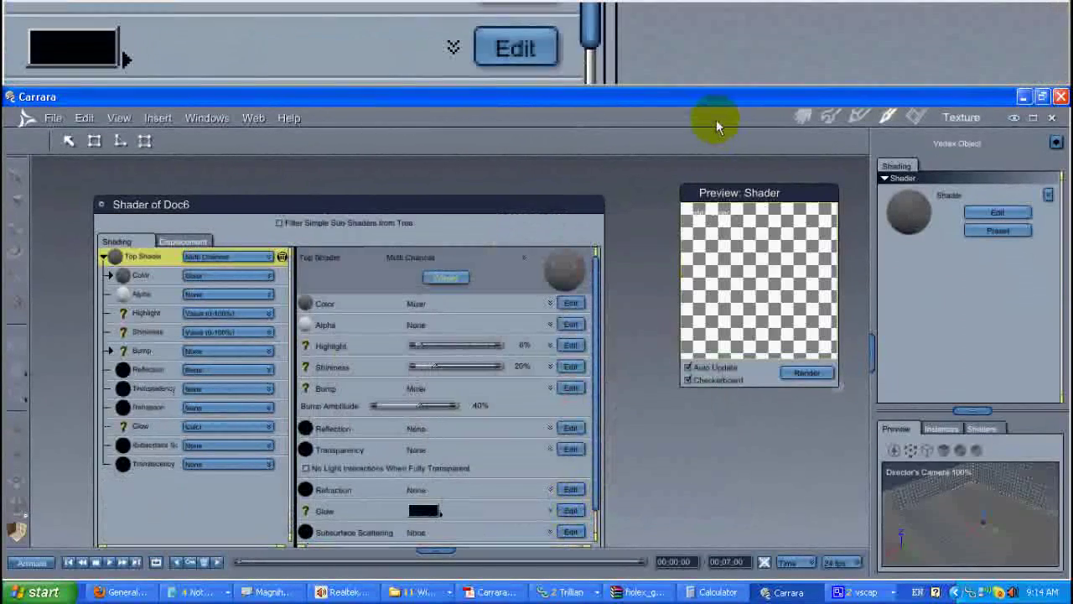
{"action": "left_click", "coordinate": [801, 116]}
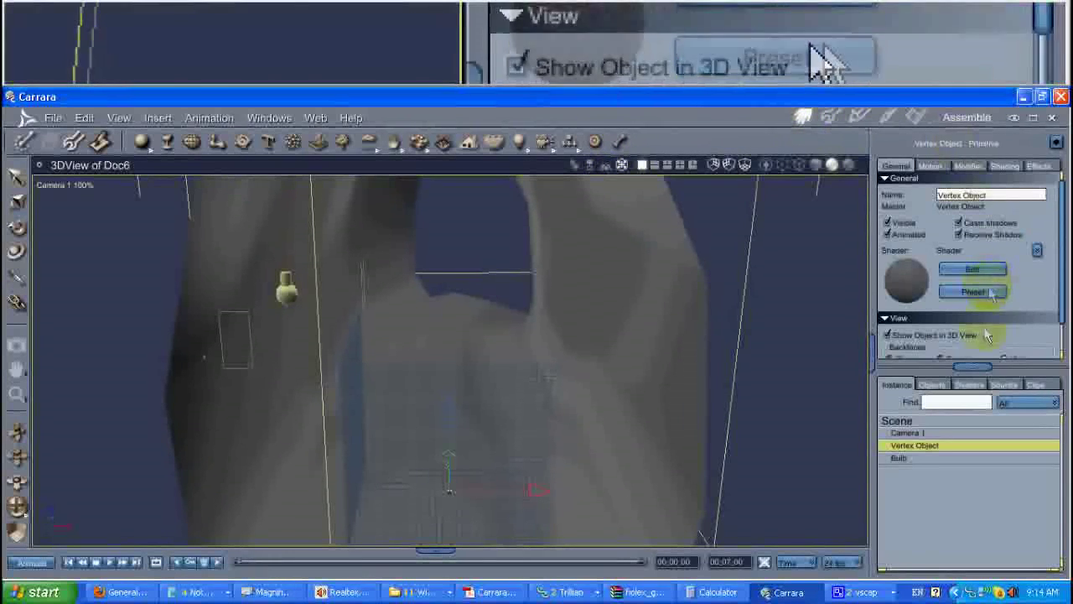
- Enable the CrossScreen and Glow light effects on the bulb beside the tunnel wall
{"action": "left_click", "coordinate": [285, 293]}
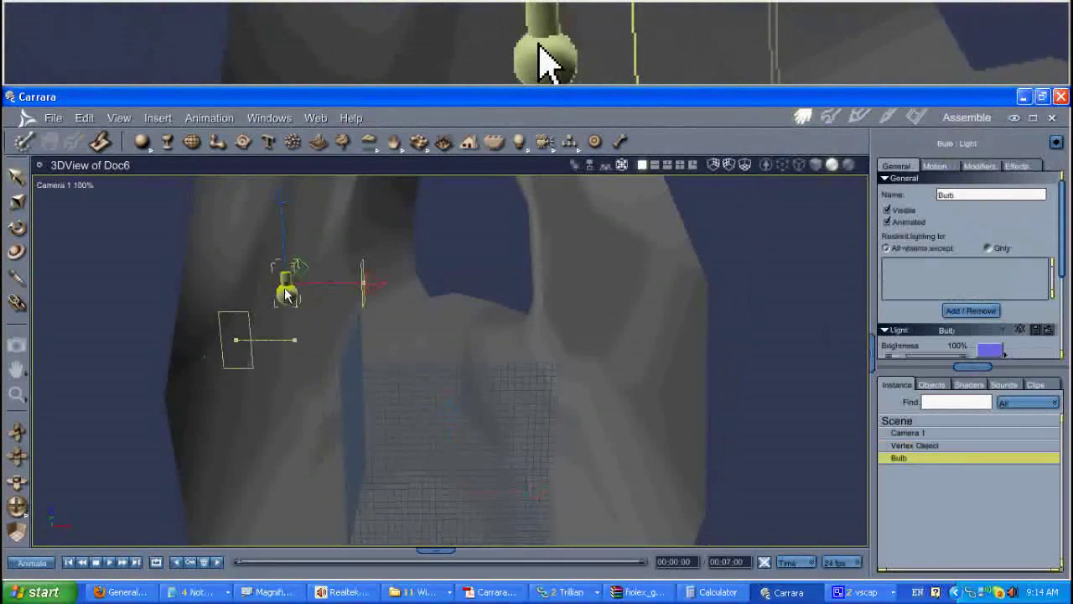
{"action": "left_click", "coordinate": [981, 165]}
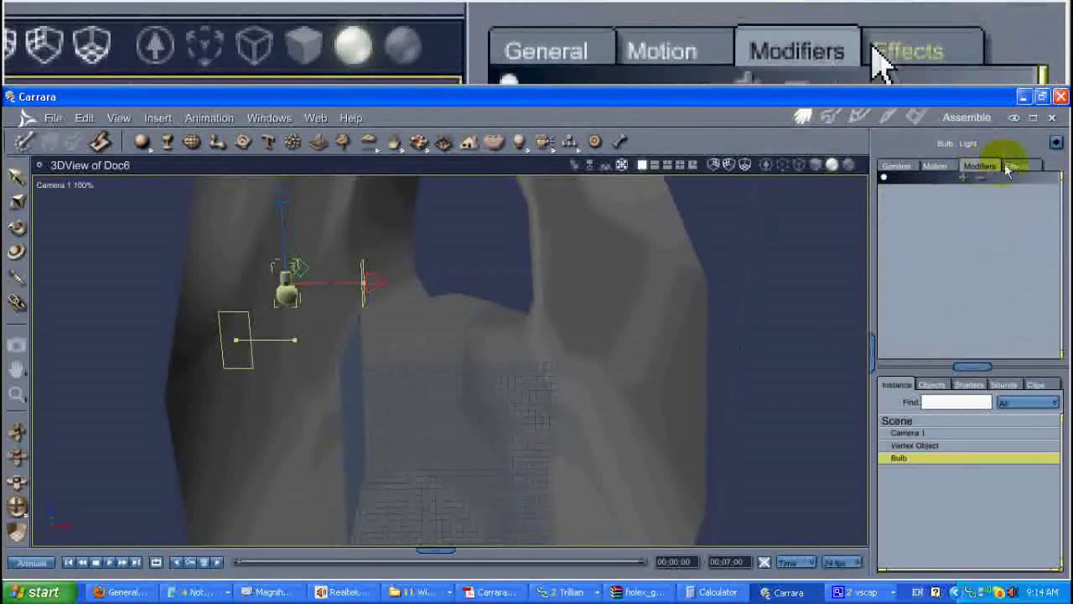
{"action": "left_click", "coordinate": [1010, 164]}
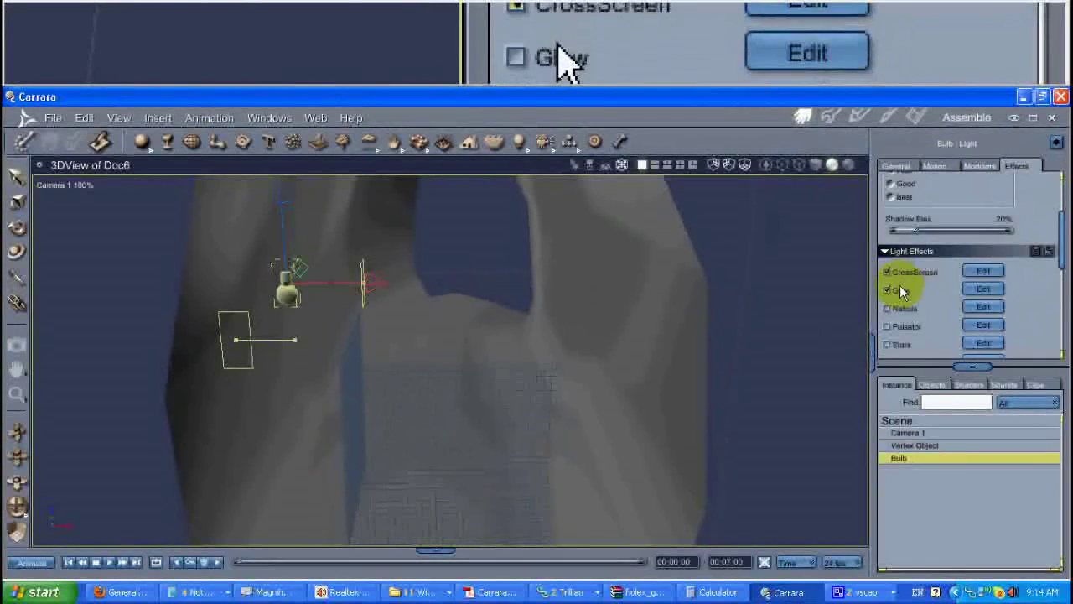
{"action": "scroll", "coordinate": [901, 293], "scroll_direction": "down", "scroll_amount": 3}
{"action": "scroll", "coordinate": [914, 294], "scroll_direction": "up", "scroll_amount": 2}
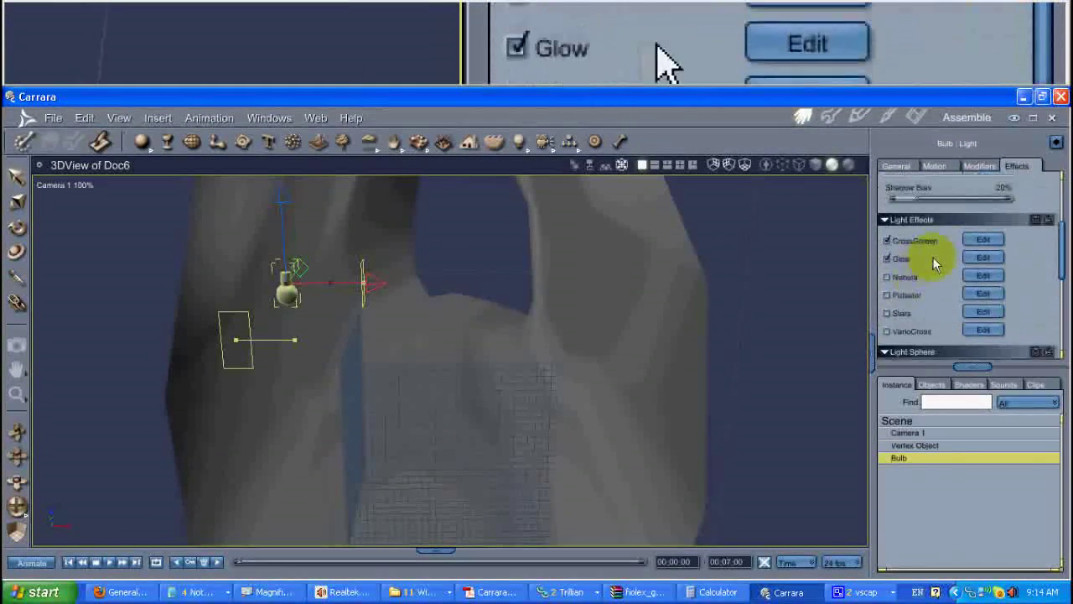
- Reduce the glow size and intensity of the bulb's CrossScreen effect and accept the settings
{"action": "left_click", "coordinate": [982, 241]}
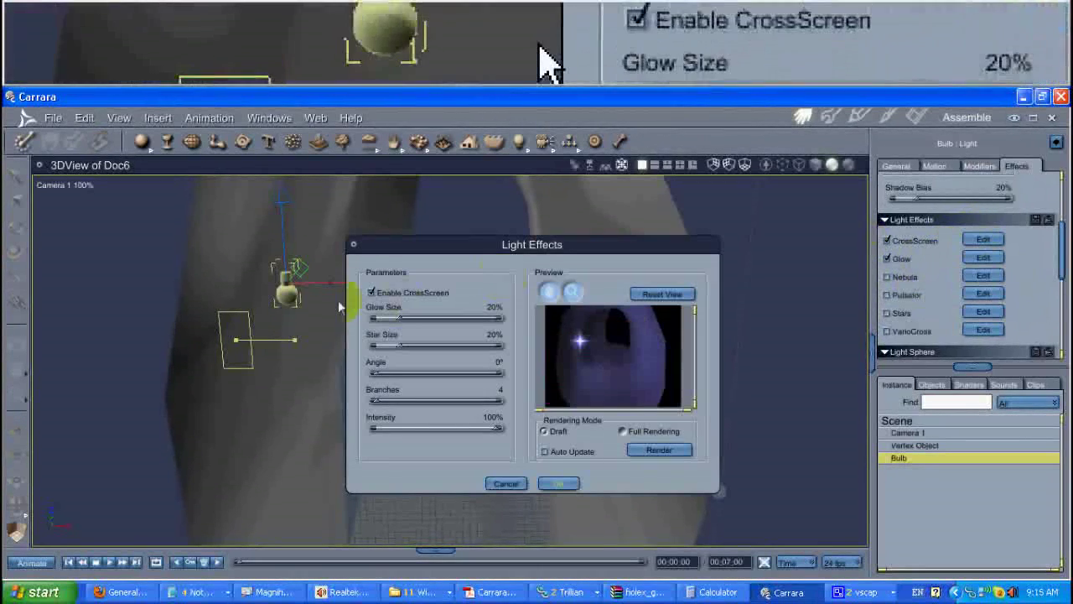
{"action": "left_click_drag", "start_coordinate": [494, 317], "coordinate": [488, 321]}
{"action": "left_click", "coordinate": [493, 309]}
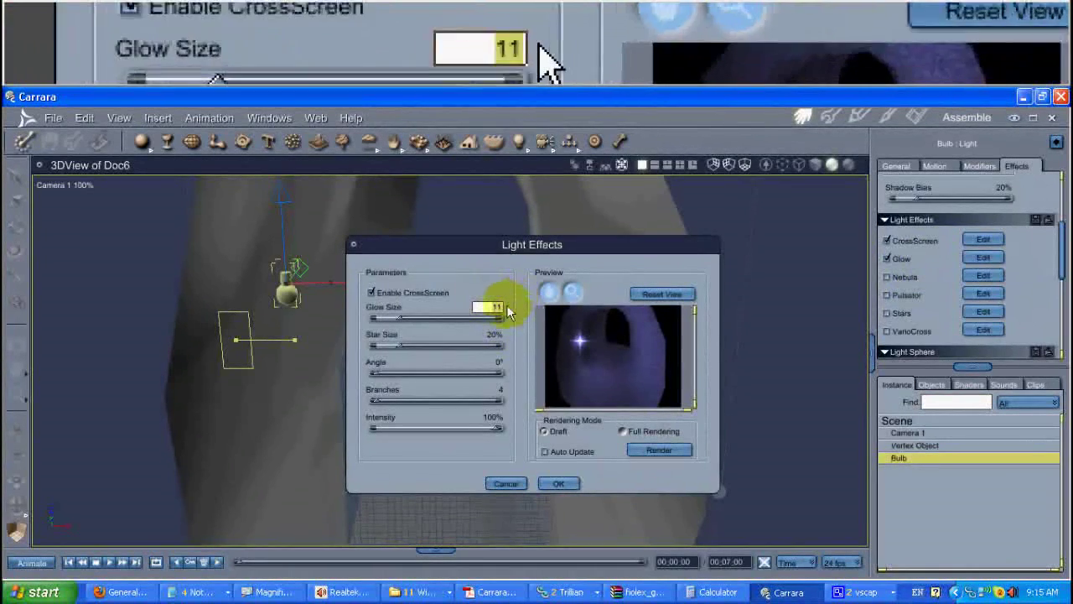
{"action": "left_click", "coordinate": [492, 335]}
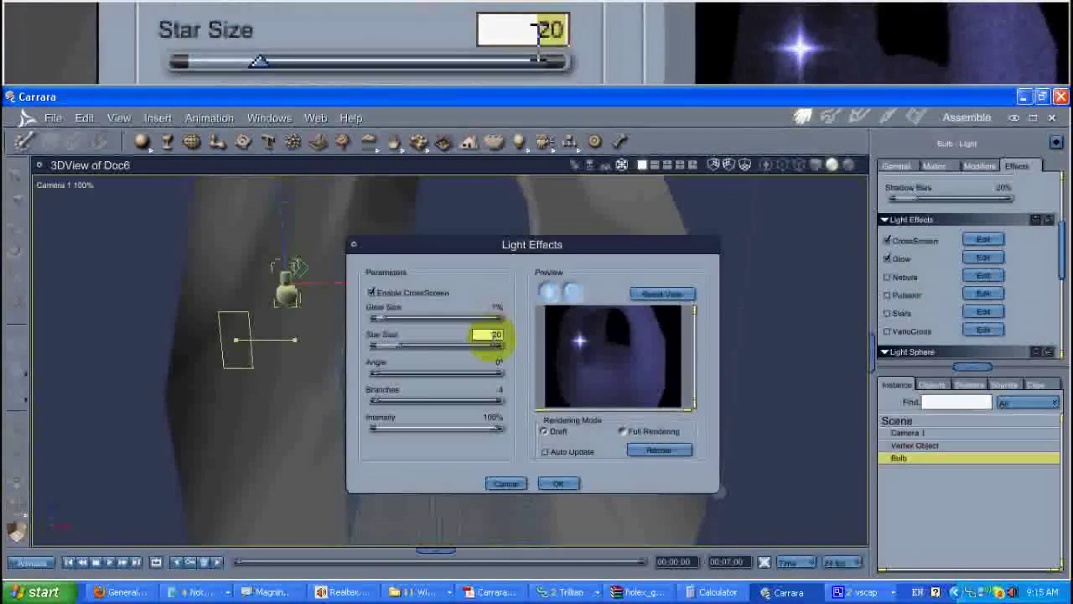
{"action": "left_click_drag", "start_coordinate": [467, 430], "coordinate": [453, 428]}
{"action": "left_click", "coordinate": [560, 484]}
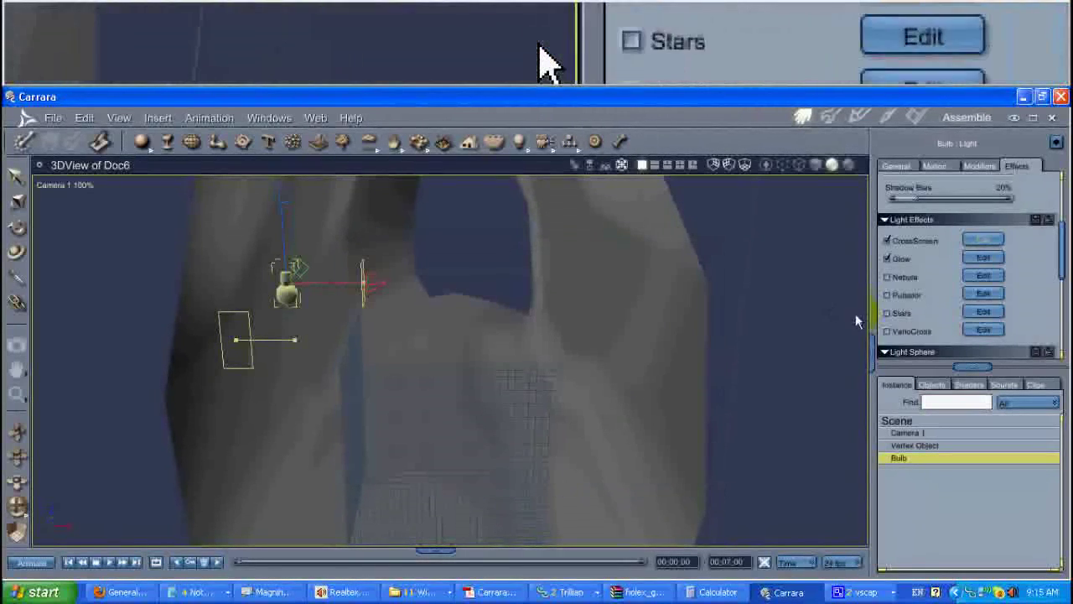
- Set the bulb's Glow effect to 11% glow size and 36% intensity, with the preview updating automatically
{"action": "left_click", "coordinate": [981, 257]}
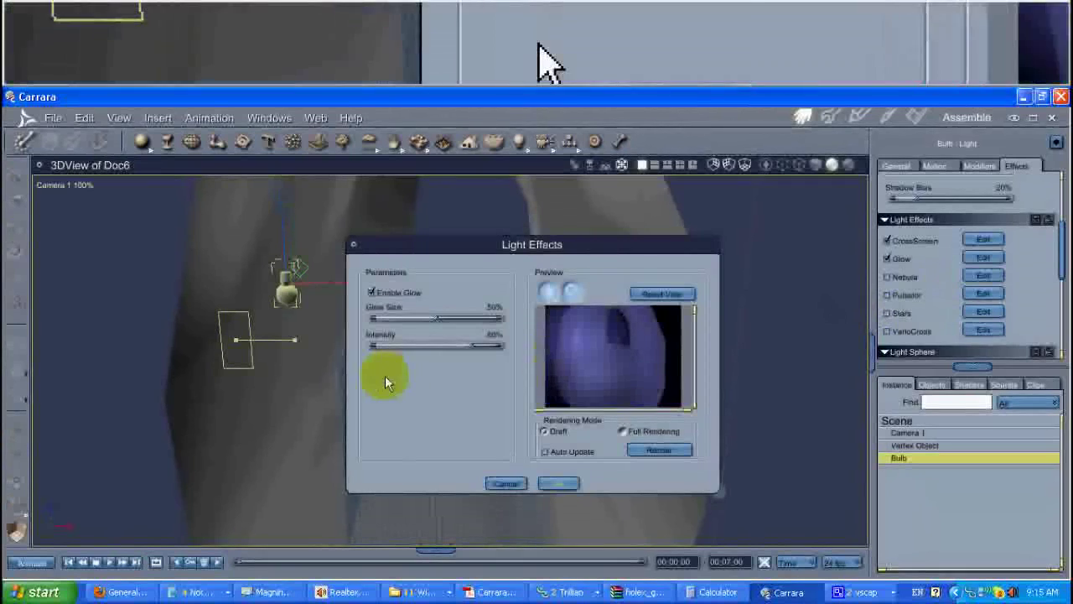
{"action": "left_click", "coordinate": [419, 345]}
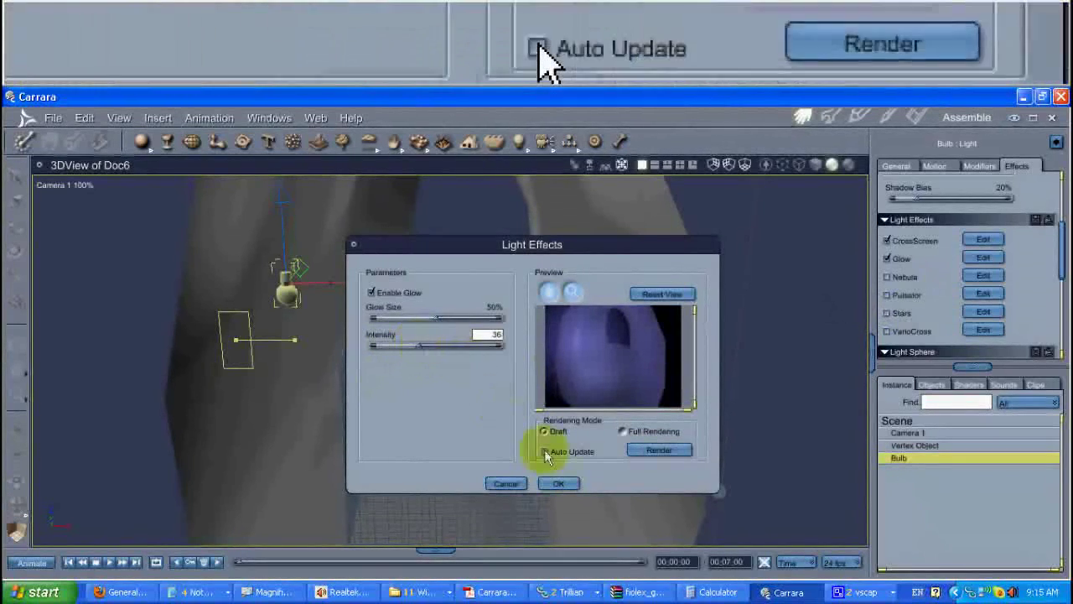
{"action": "left_click", "coordinate": [545, 451]}
{"action": "left_click", "coordinate": [497, 307]}
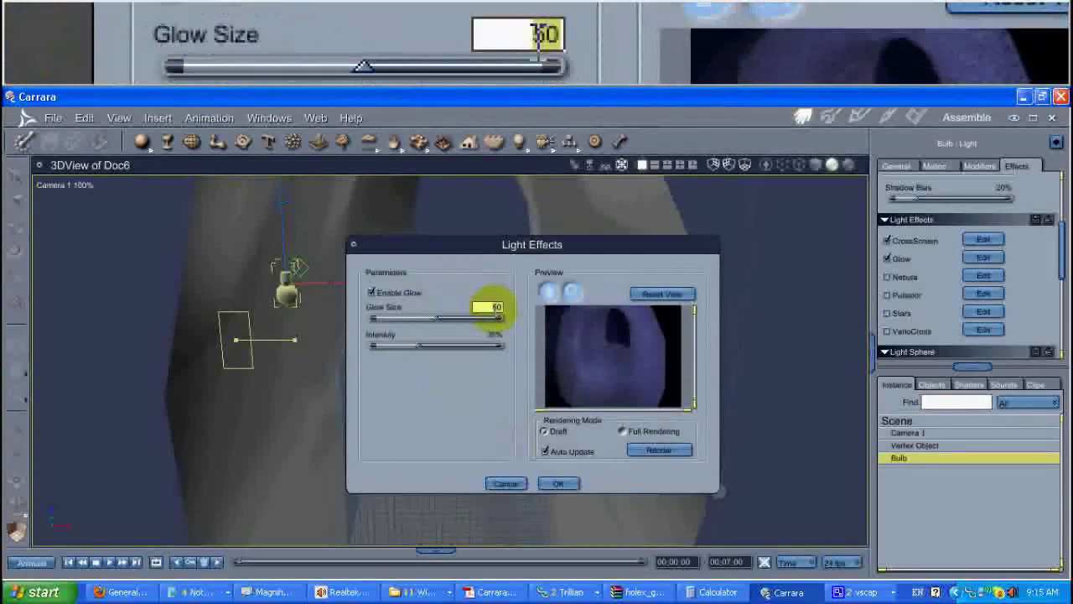
{"action": "type", "text": "11"}
{"action": "key", "text": "Return"}
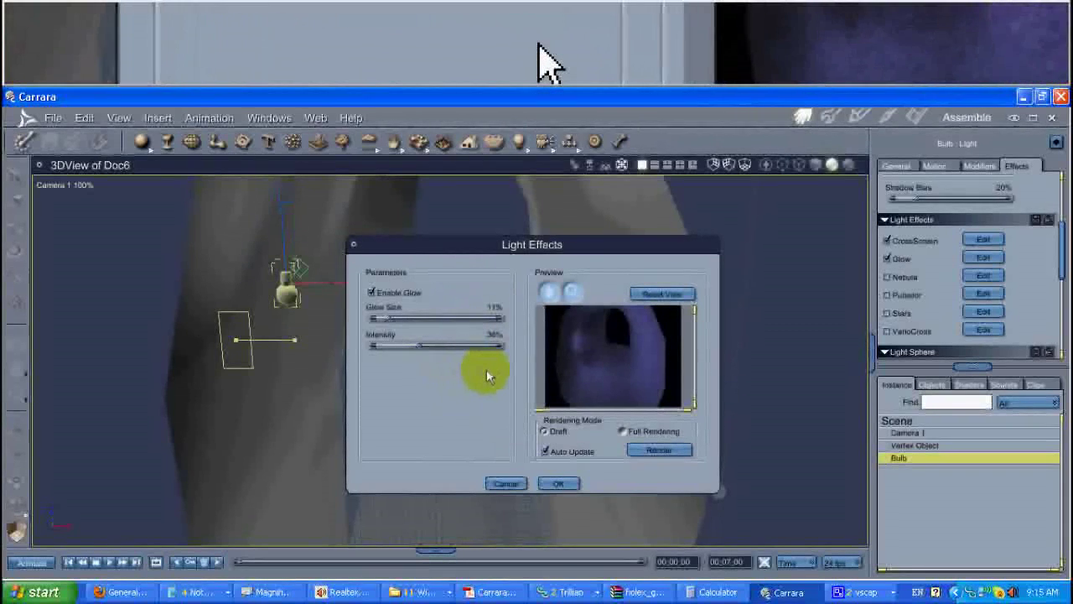
{"action": "left_click", "coordinate": [557, 480]}
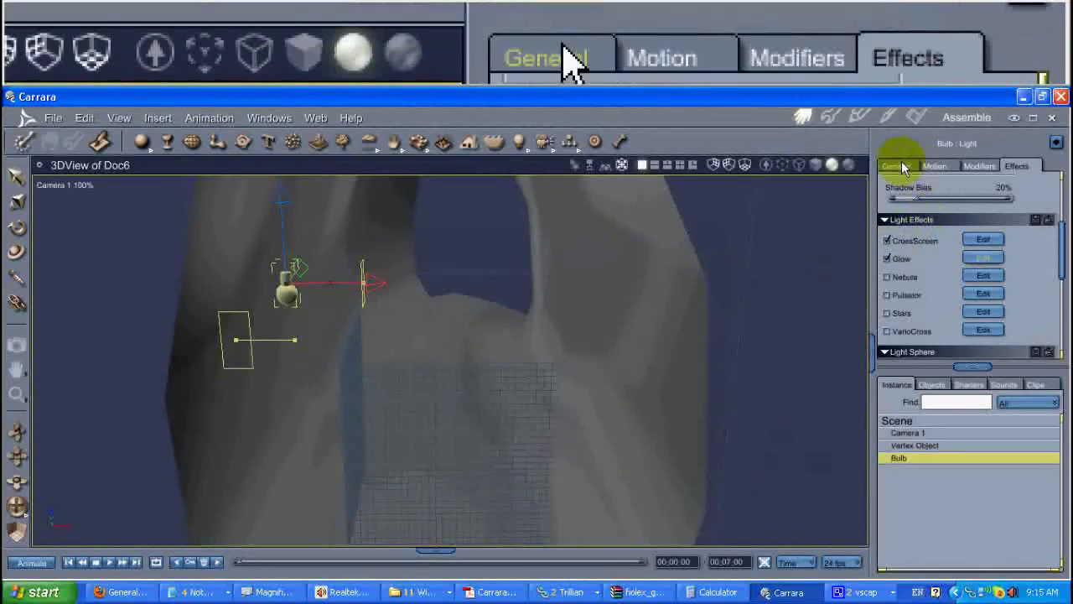
- Set the bulb's light range to 20 ft
{"action": "left_click", "coordinate": [901, 164]}
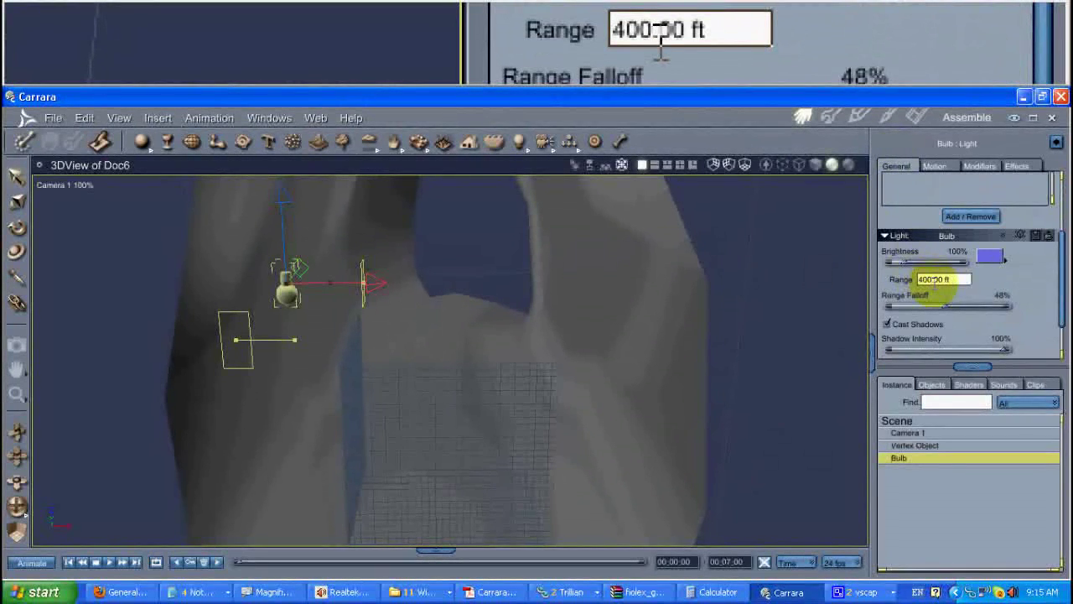
{"action": "double_click", "coordinate": [964, 280]}
{"action": "type", "text": "20"}
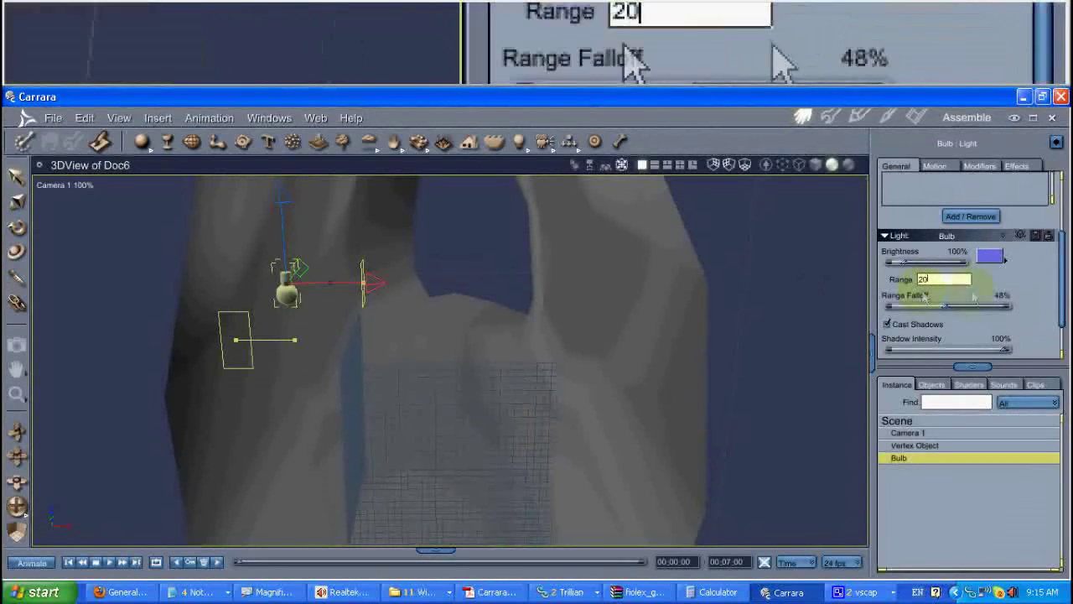
{"action": "key", "text": "Return"}
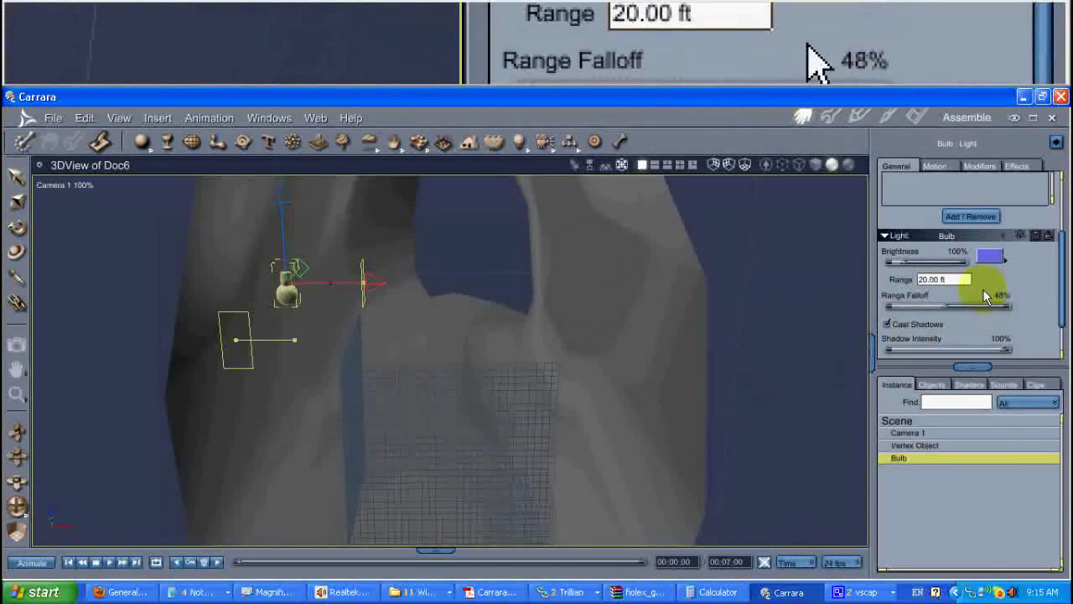
{"action": "key", "text": "alt+Tab"}
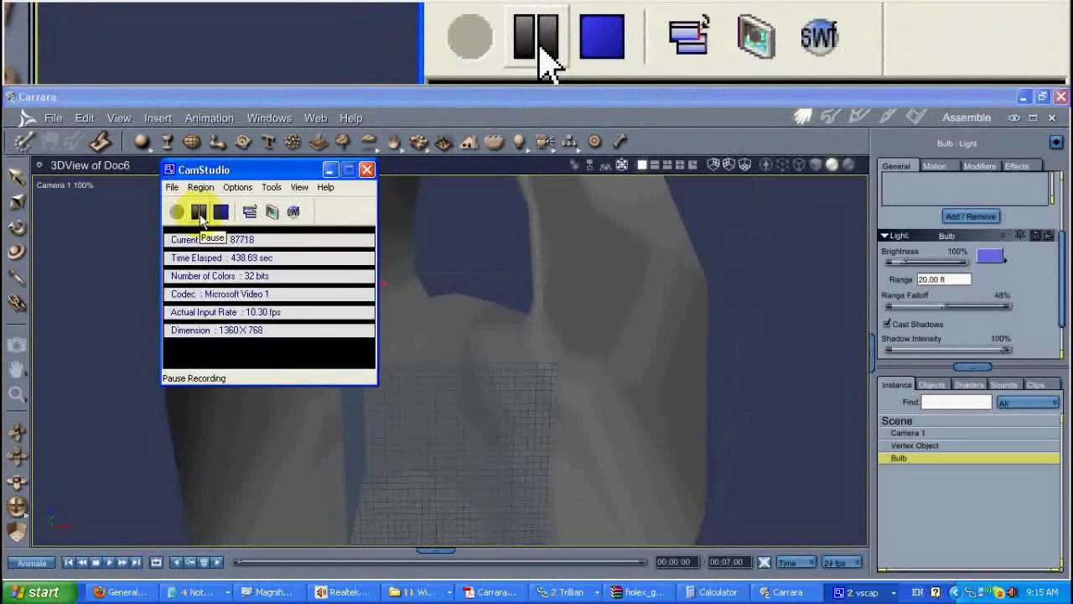
{"action": "left_click", "coordinate": [200, 215]}
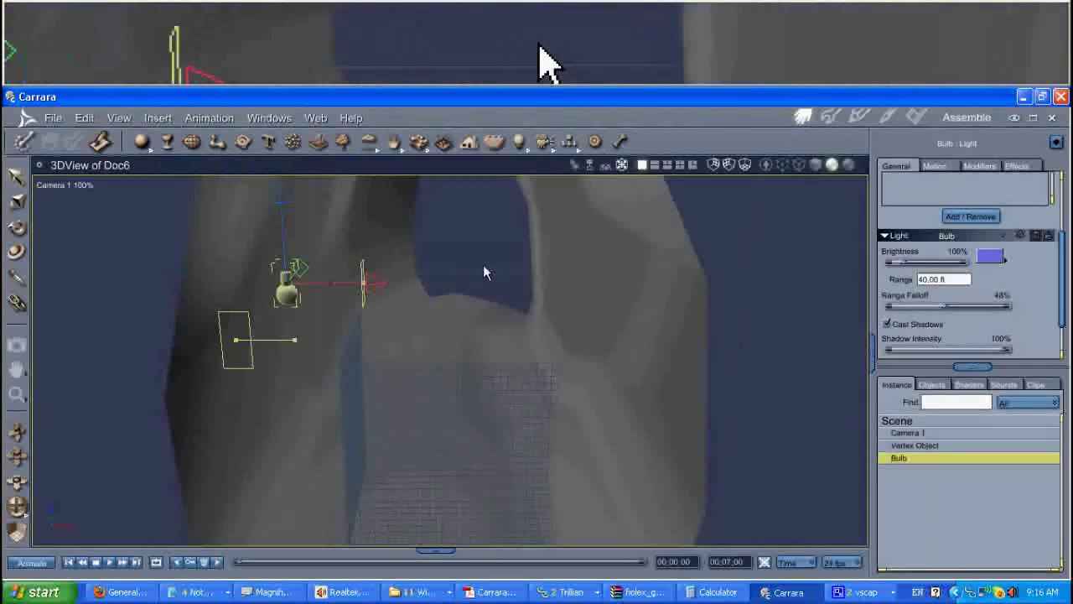
- Duplicate the bulb and move the copy straight across to the opposite tunnel wall
{"action": "middle_click_drag", "start_coordinate": [484, 265], "coordinate": [445, 290]}
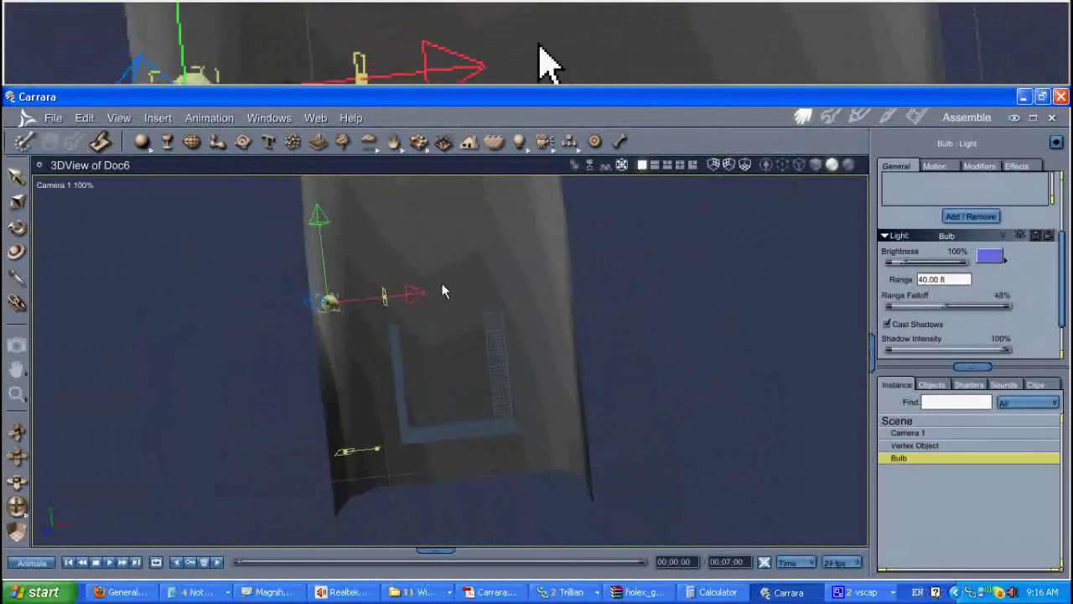
{"action": "key", "text": "ctrl+d"}
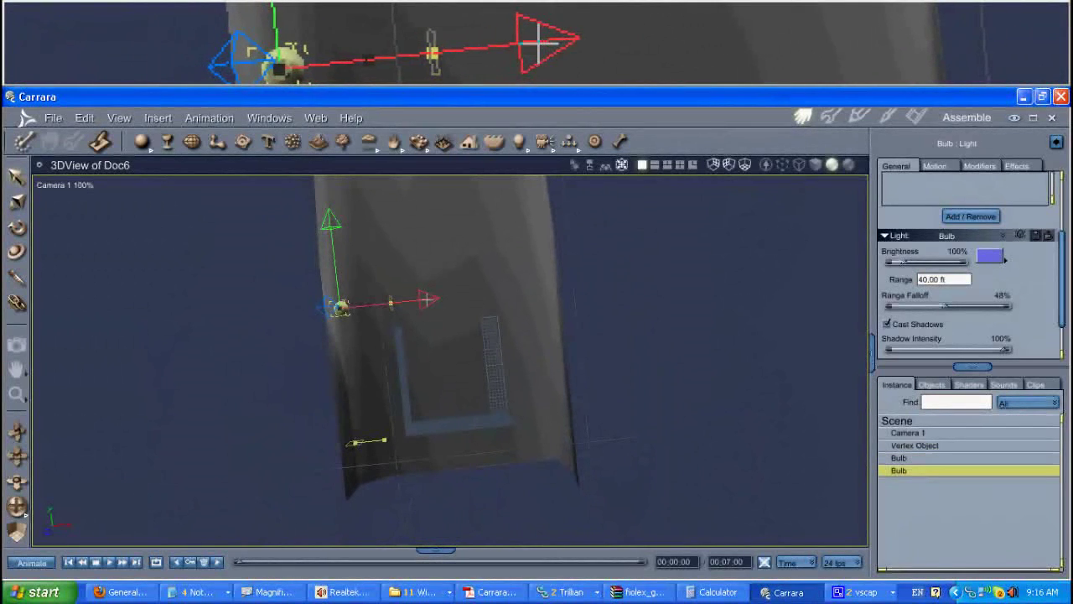
{"action": "left_click_drag", "start_coordinate": [427, 298], "coordinate": [611, 288]}
{"action": "middle_click_drag", "start_coordinate": [550, 321], "coordinate": [504, 362]}
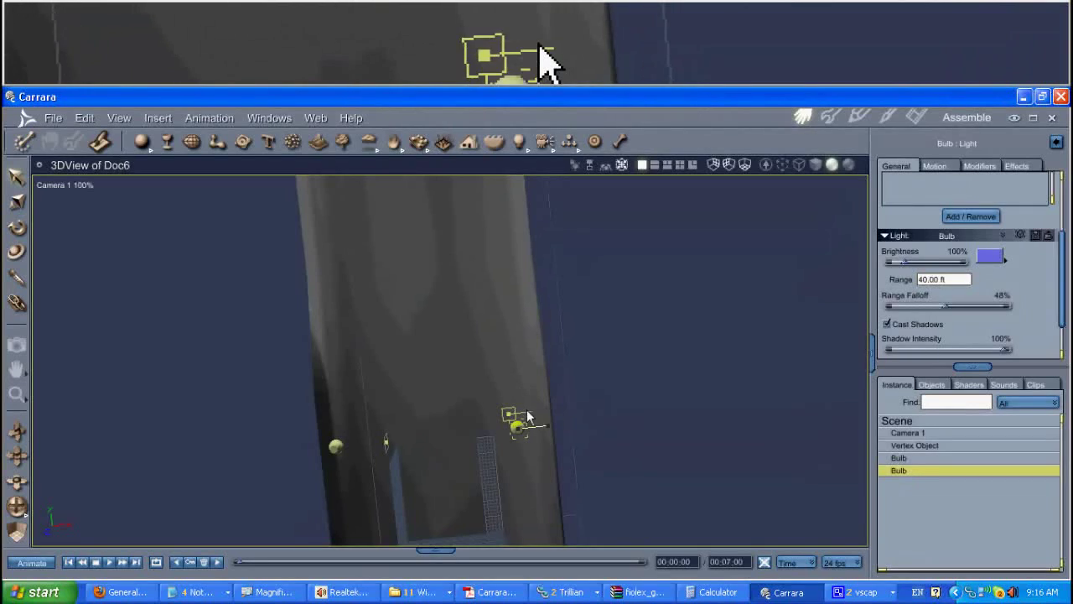
- Duplicate the opposite-wall bulb further along the tunnel, then copy it back across to form a second pair
{"action": "key", "text": "ctrl+d"}
{"action": "left_click_drag", "start_coordinate": [521, 406], "coordinate": [394, 324]}
{"action": "key", "text": "ctrl+d"}
- Add a third pair of bulbs by copying the last one further along its wall and duplicating it across the tunnel
{"action": "key", "text": "ctrl+d"}
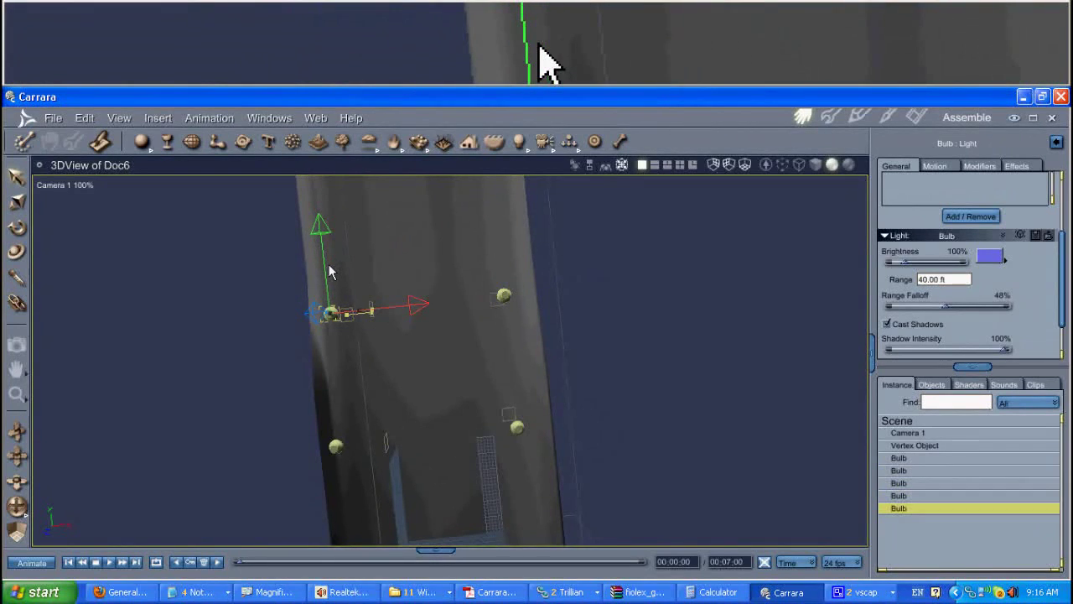
{"action": "middle_click_drag", "start_coordinate": [404, 299], "coordinate": [407, 448]}
{"action": "scroll", "coordinate": [368, 315], "scroll_direction": "down", "scroll_amount": 2}
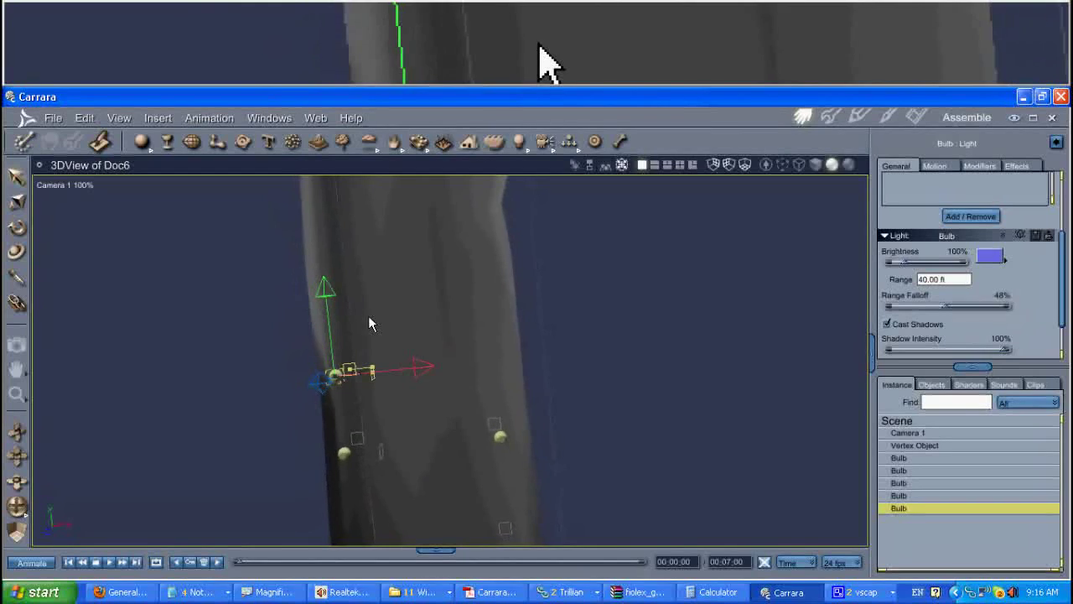
{"action": "key", "text": "ctrl+d"}
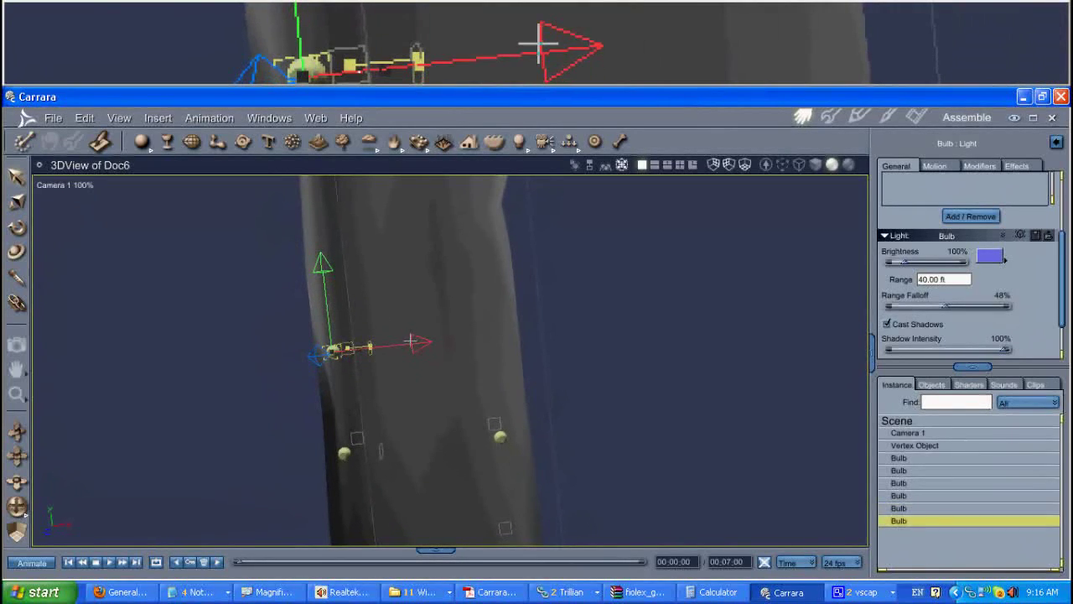
{"action": "left_click_drag", "start_coordinate": [419, 342], "coordinate": [587, 319]}
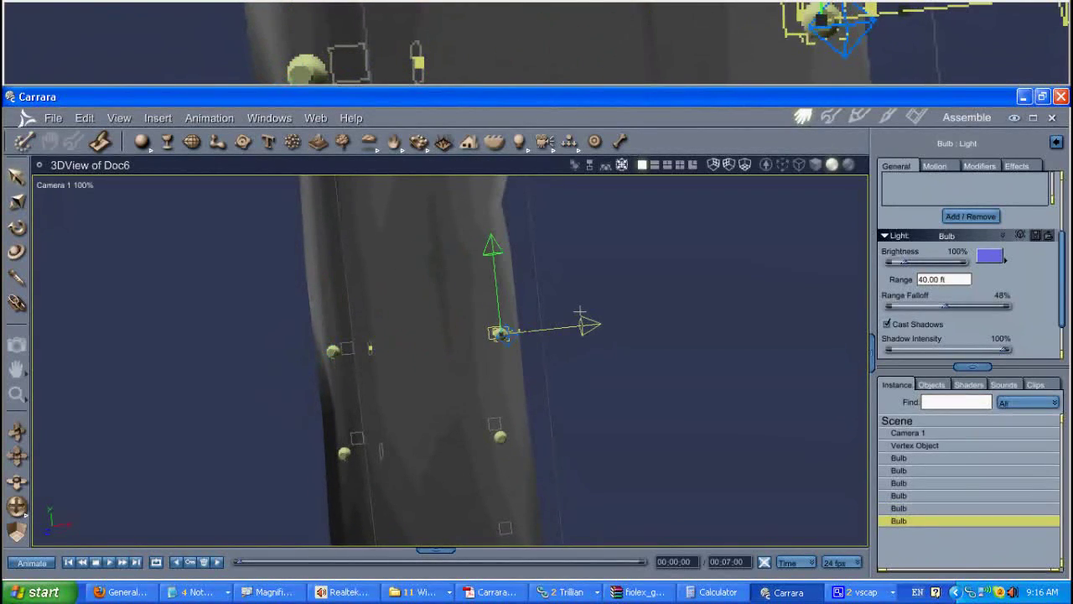
- Add a fourth bulb pair near the tunnel's bend, copying along the wall and across to the facing side
{"action": "middle_click_drag", "start_coordinate": [542, 263], "coordinate": [525, 336]}
{"action": "key", "text": "ctrl+d"}
{"action": "left_click_drag", "start_coordinate": [477, 353], "coordinate": [472, 265]}
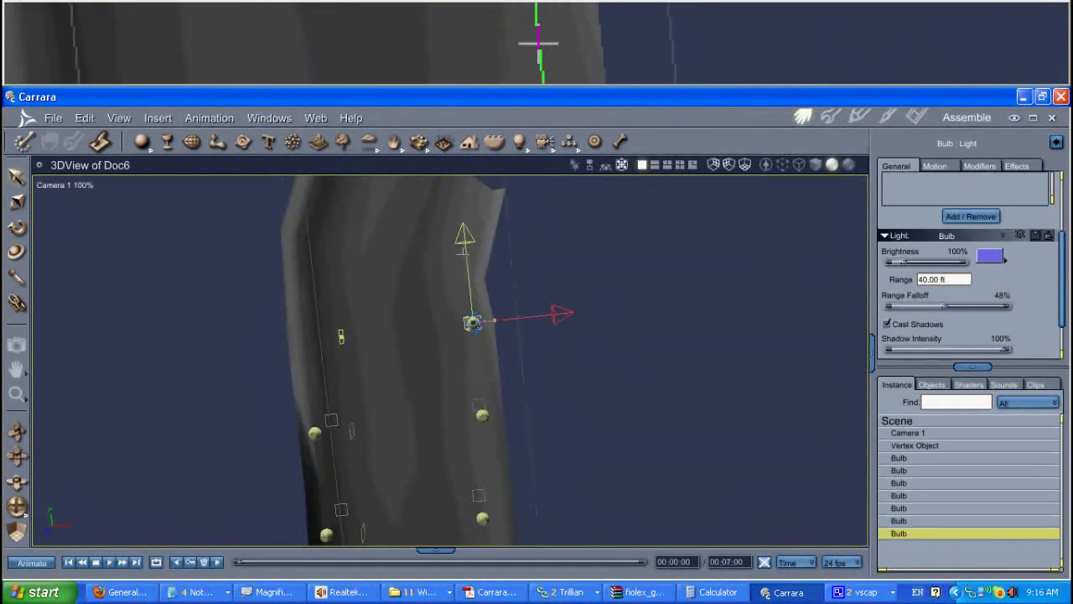
{"action": "key", "text": "ctrl+d"}
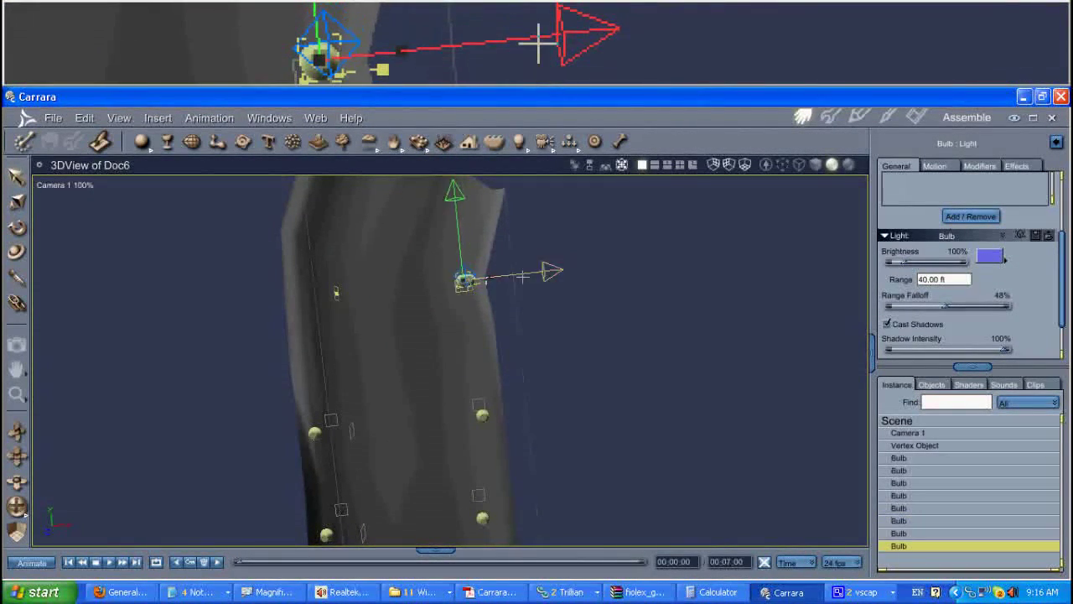
{"action": "left_click_drag", "start_coordinate": [534, 278], "coordinate": [383, 300]}
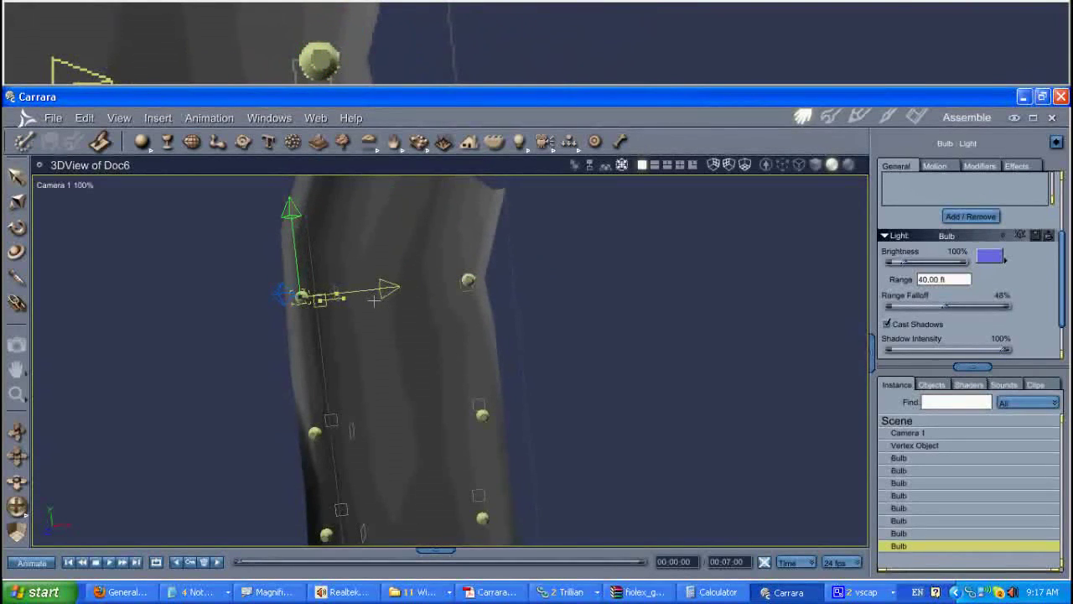
- Duplicate the last bulb once more and move the copy further along the same tunnel wall, past the bend
{"action": "middle_click_drag", "start_coordinate": [377, 249], "coordinate": [383, 348]}
{"action": "key", "text": "ctrl+d"}
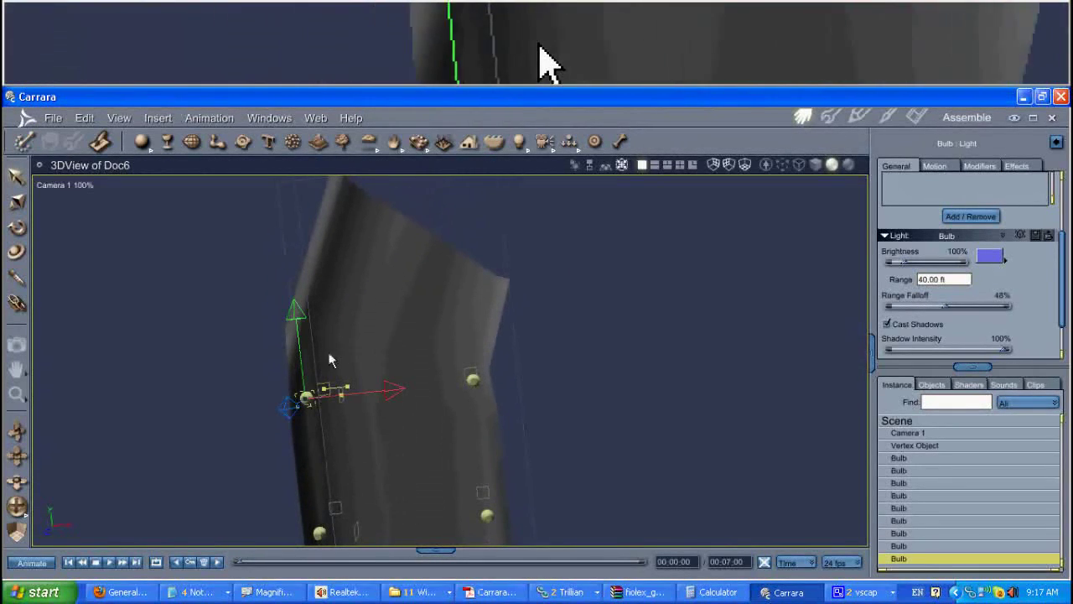
{"action": "left_click_drag", "start_coordinate": [328, 260], "coordinate": [326, 245]}
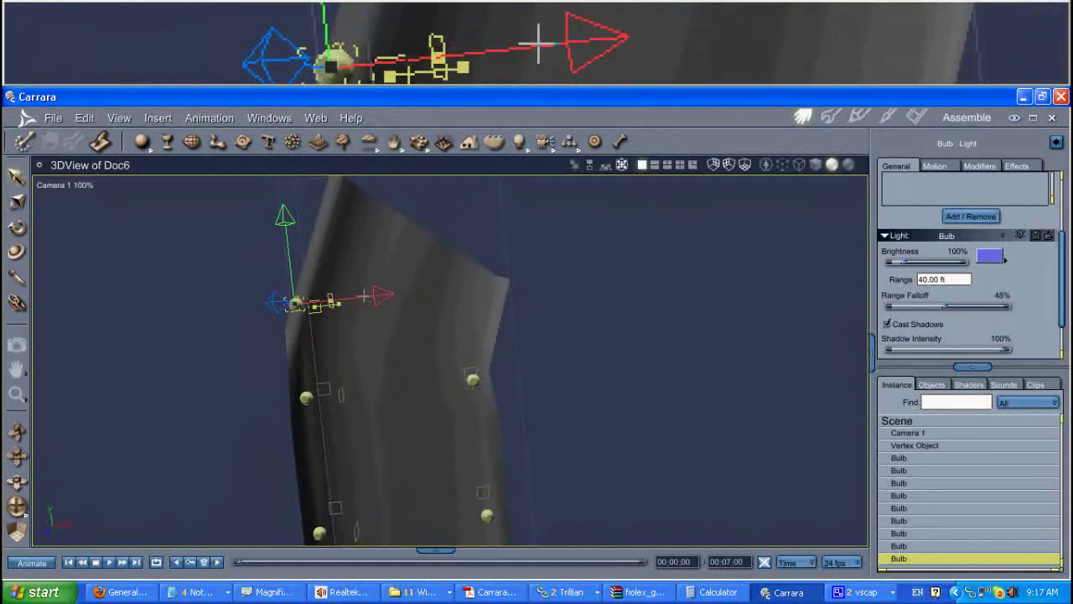
{"action": "middle_click_drag", "start_coordinate": [400, 291], "coordinate": [414, 379]}
- Give Camera 1 a custom zoom of 26 mm and frame the view down the tunnel between the rows of bulbs
{"action": "left_click", "coordinate": [912, 433]}
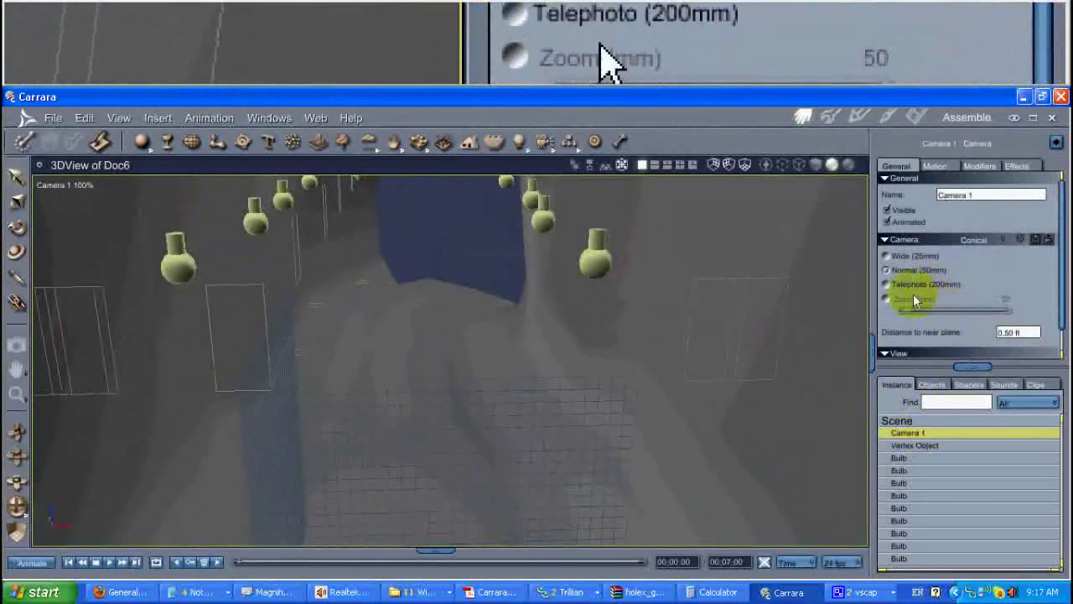
{"action": "left_click", "coordinate": [886, 300]}
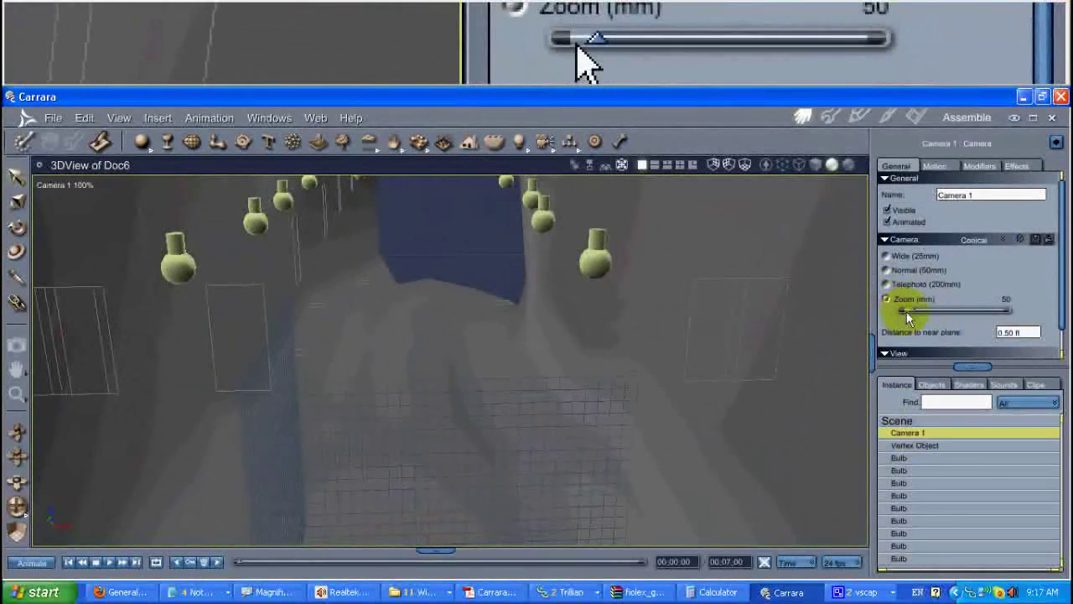
{"action": "left_click_drag", "start_coordinate": [907, 312], "coordinate": [906, 306]}
{"action": "left_click_drag", "start_coordinate": [658, 396], "coordinate": [529, 353]}
{"action": "scroll", "coordinate": [529, 347], "scroll_direction": "up", "scroll_amount": 2}
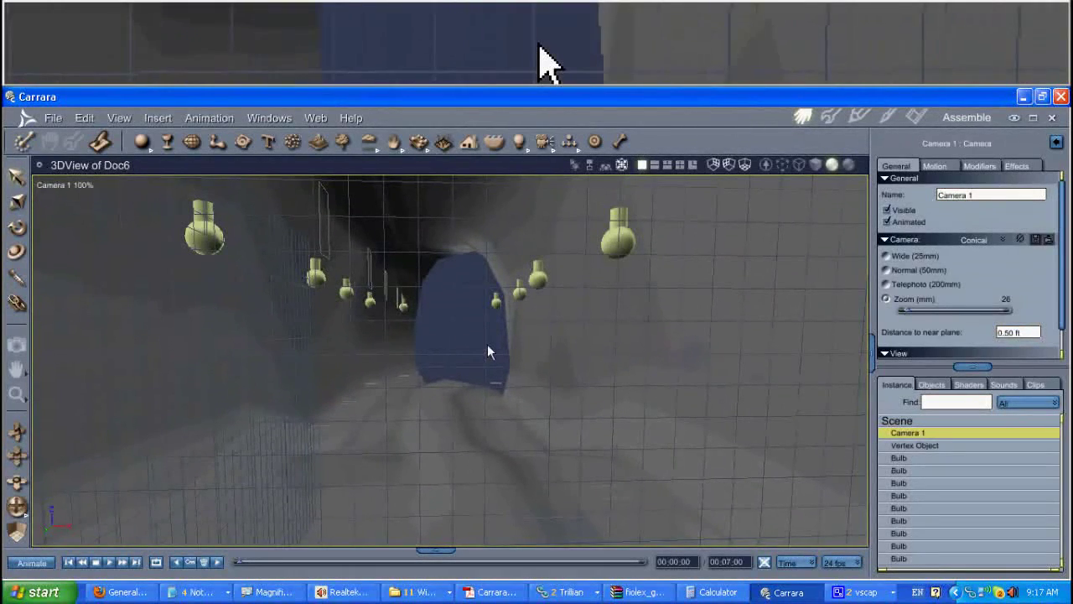
- Render the tunnel from Camera 1, reusing the current render window instead of opening a different one
{"action": "key", "text": "ctrl+r"}
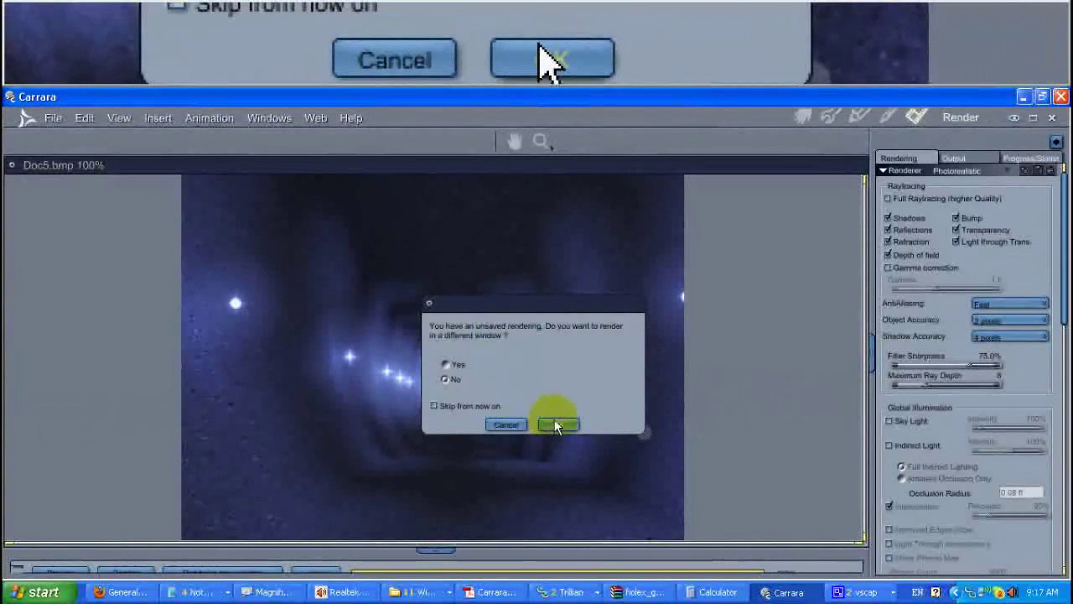
{"action": "left_click", "coordinate": [554, 425]}
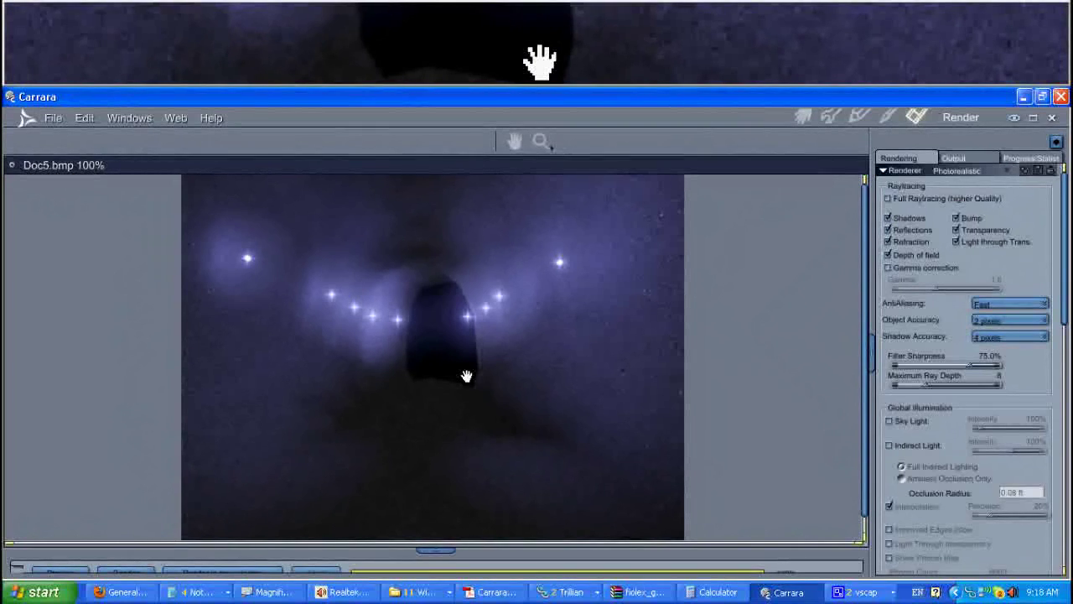
{"action": "key", "text": "alt+Tab"}
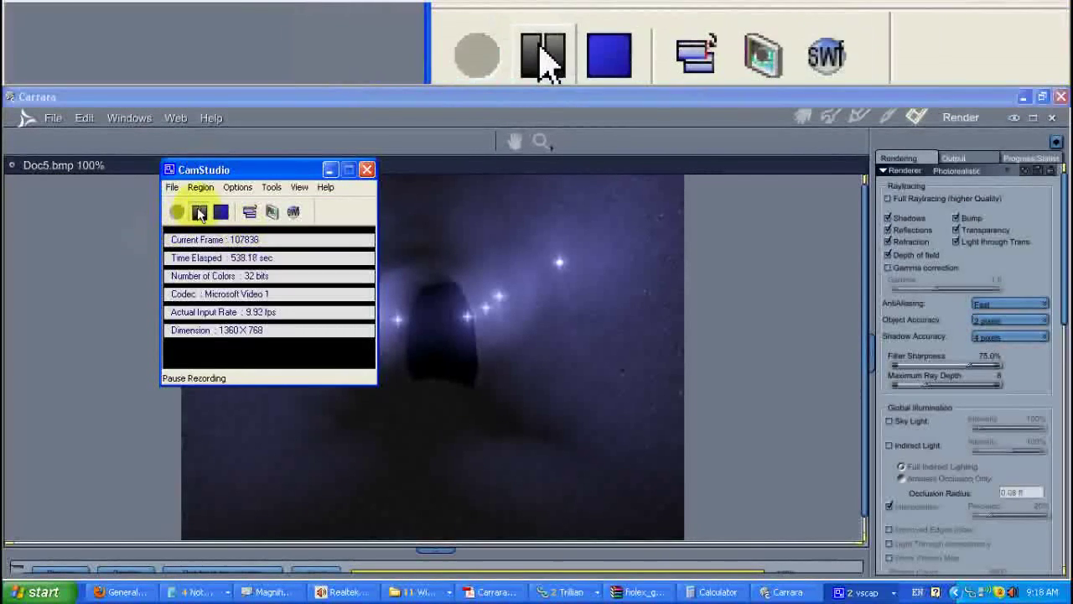
{"action": "left_click", "coordinate": [200, 213]}
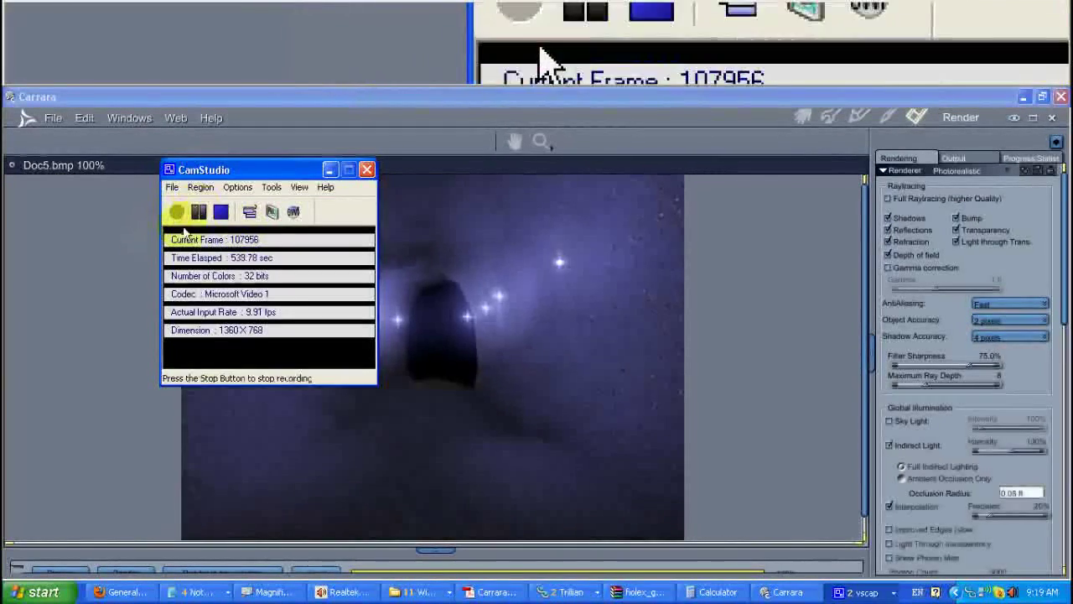
{"action": "key", "text": "alt+Tab"}
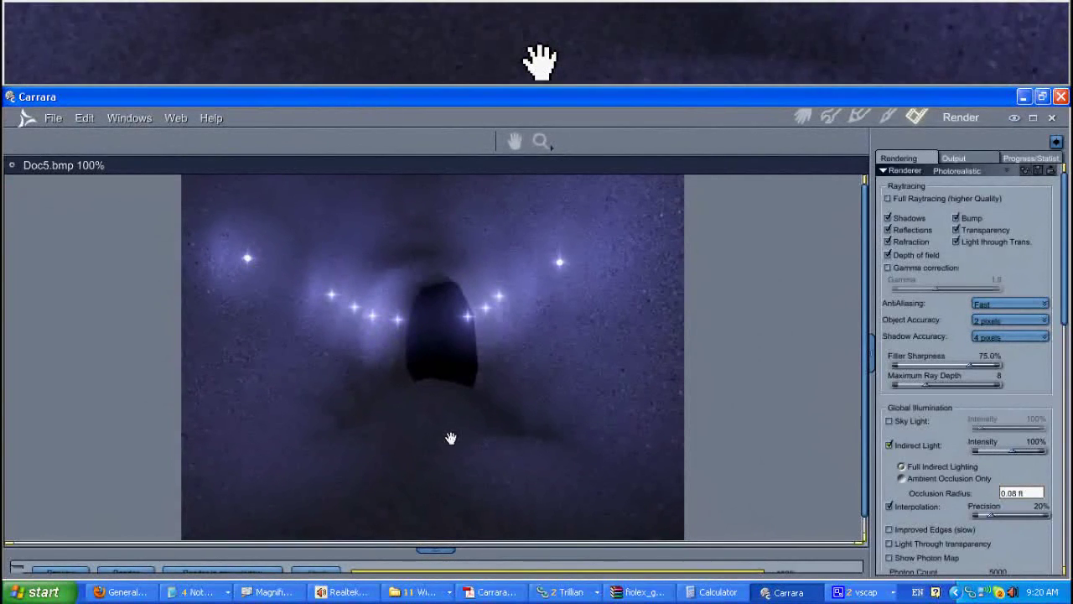
{"action": "left_click", "coordinate": [363, 328]}
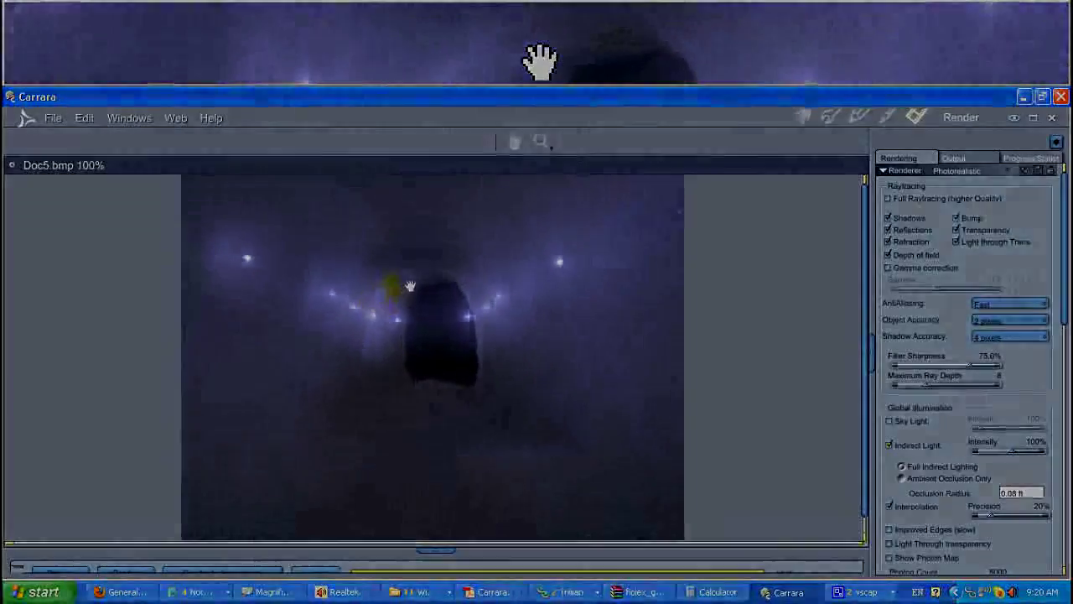